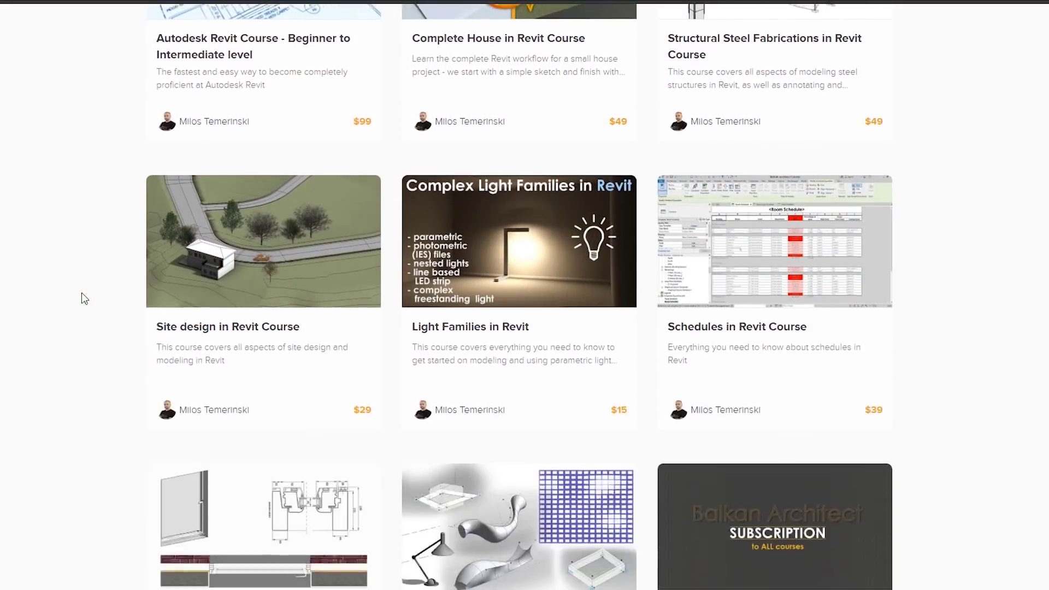
Scroll down the Revit Beginner to Intermediate course page to its curriculum.
scroll(81, 293, down, 5)
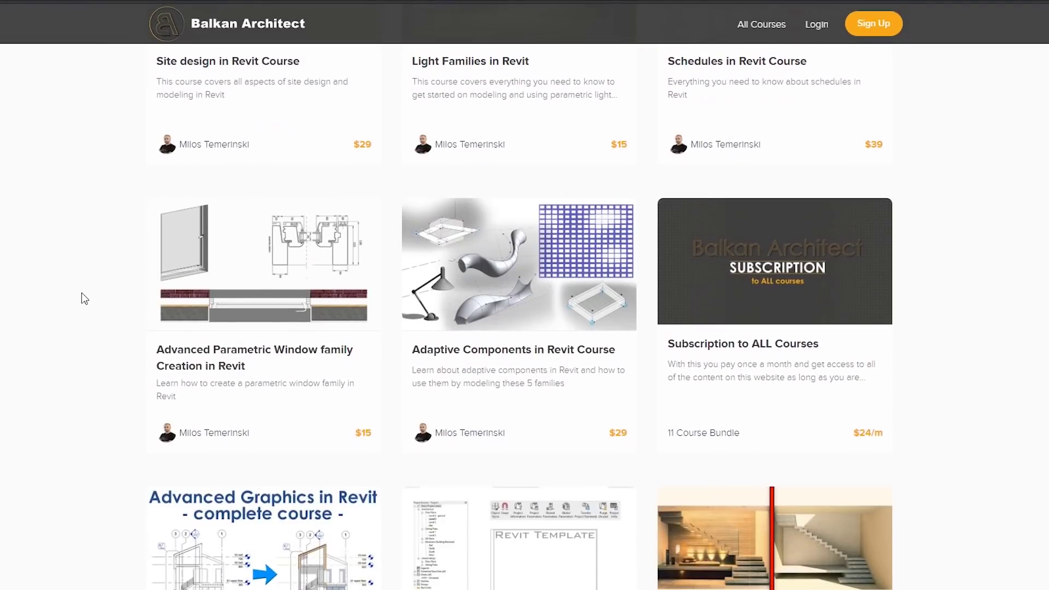
scroll(81, 293, down, 5)
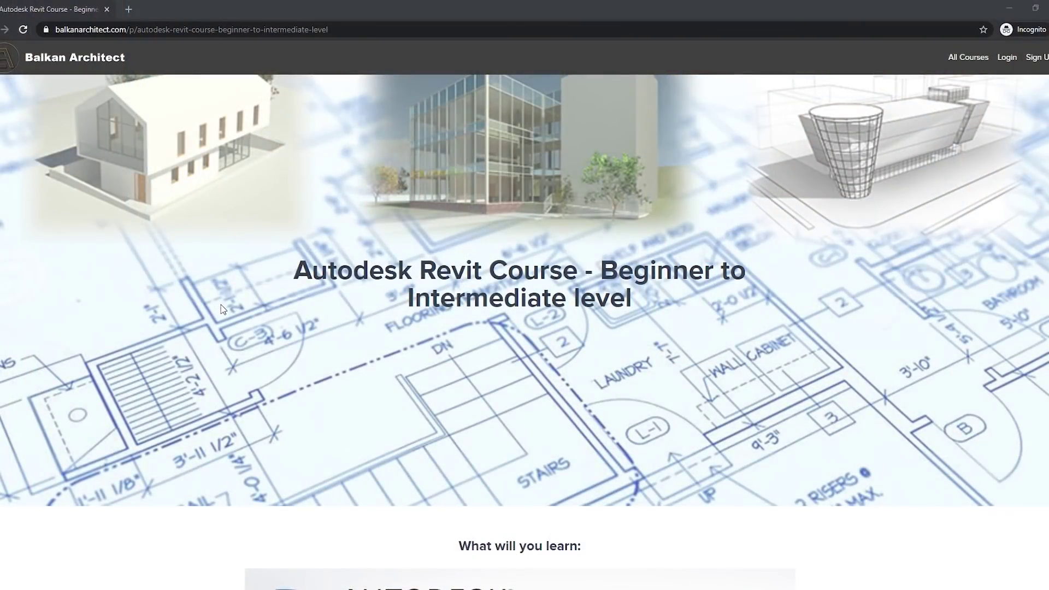
scroll(221, 309, down, 8)
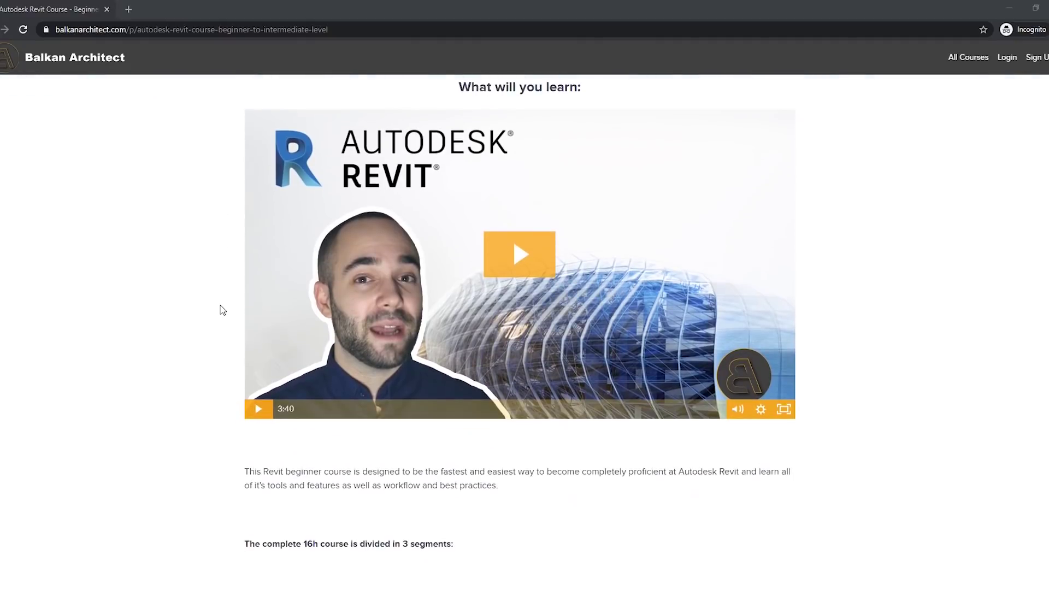
scroll(223, 310, down, 10)
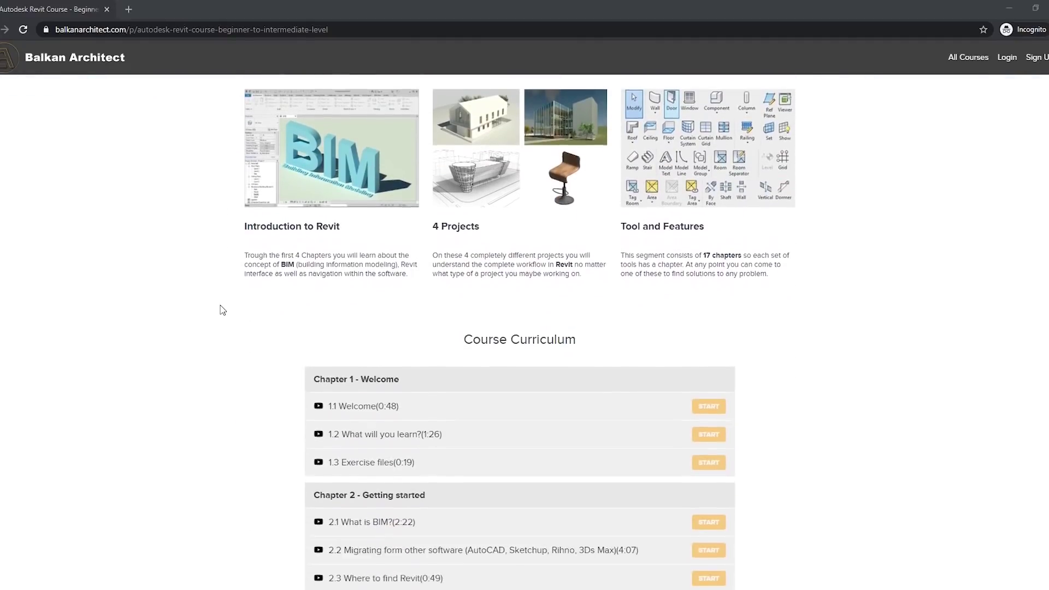
scroll(223, 310, down, 15)
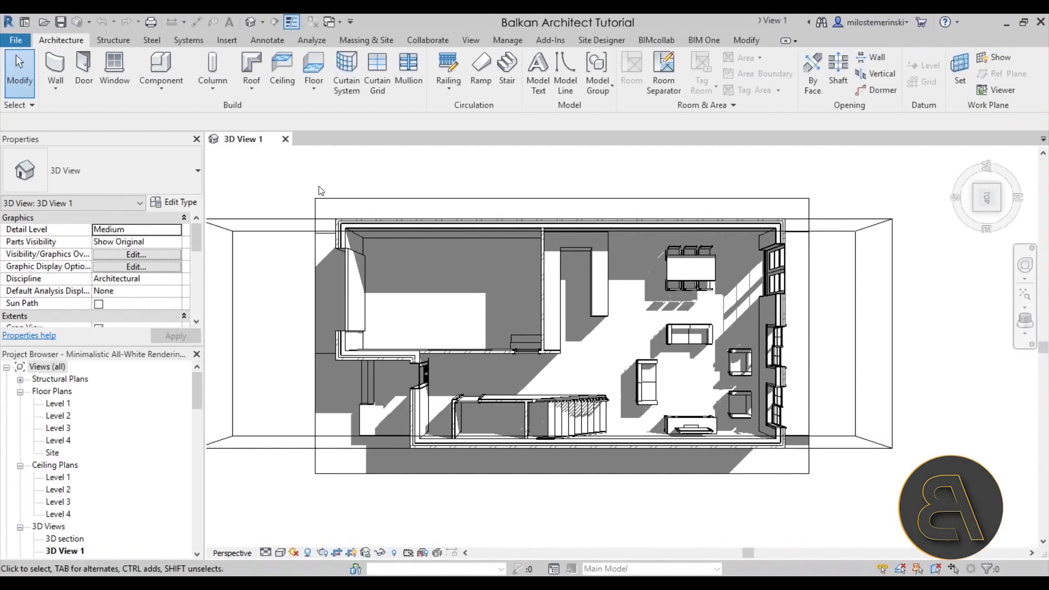
middle_drag(358, 185, 363, 188)
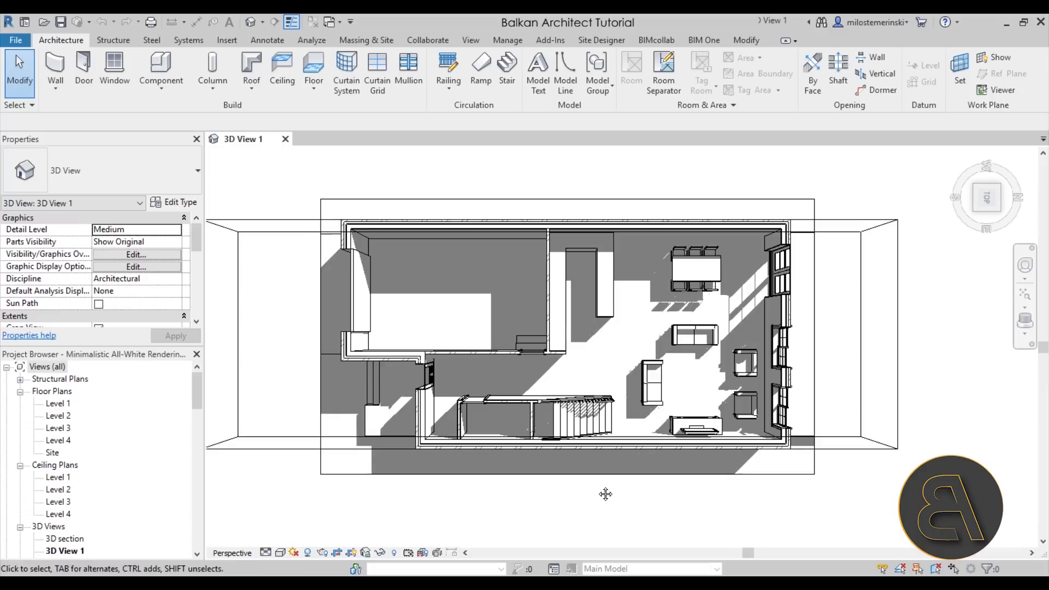
middle_drag(604, 492, 608, 498)
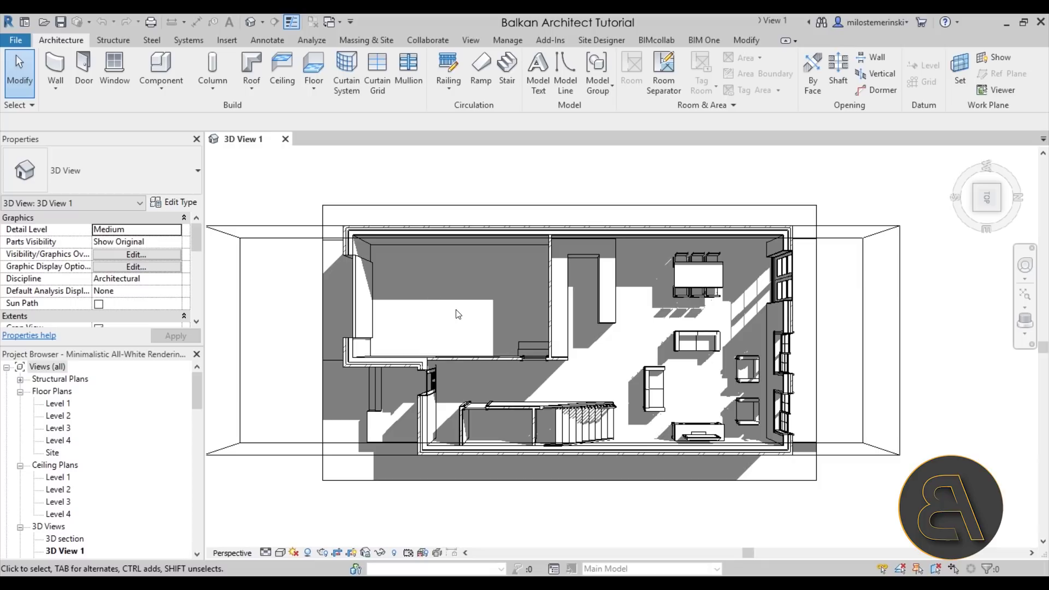
middle_drag(459, 312, 487, 320)
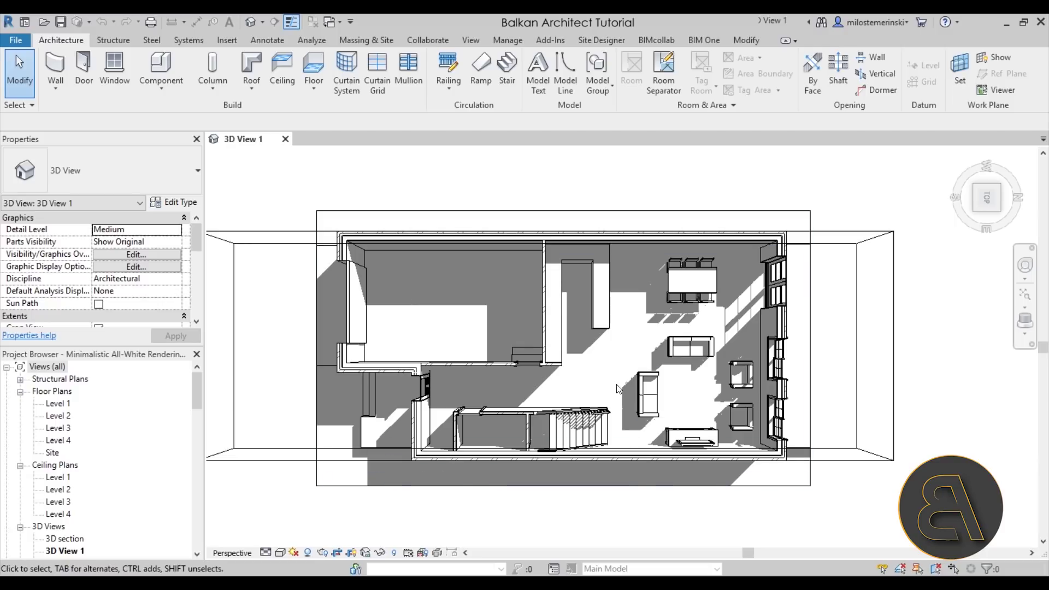
middle_drag(613, 391, 578, 369)
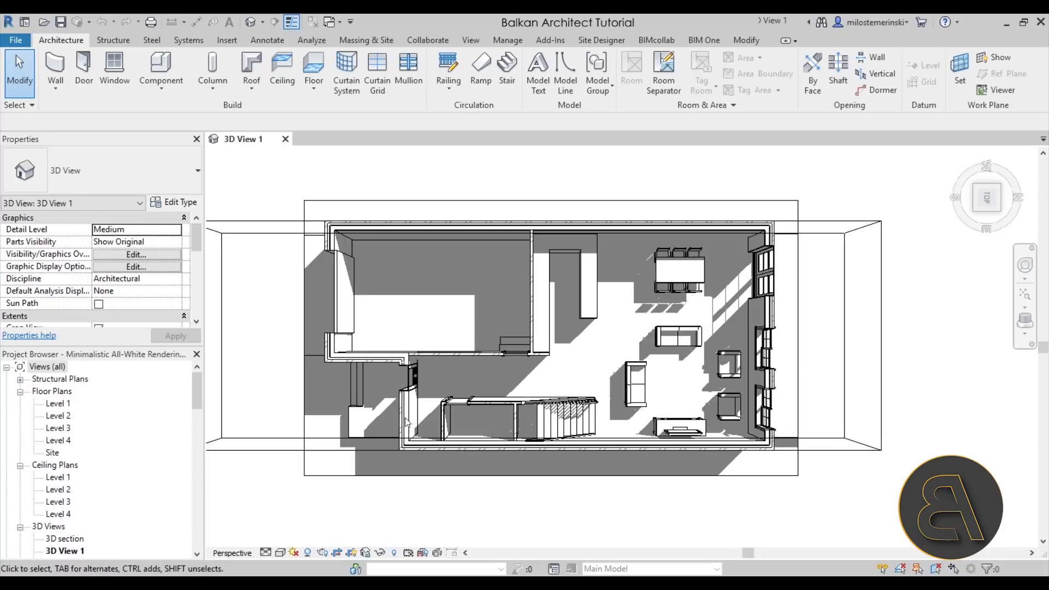
Switch the 3D plan to the Realistic visual style and zoom in on it.
click(283, 553)
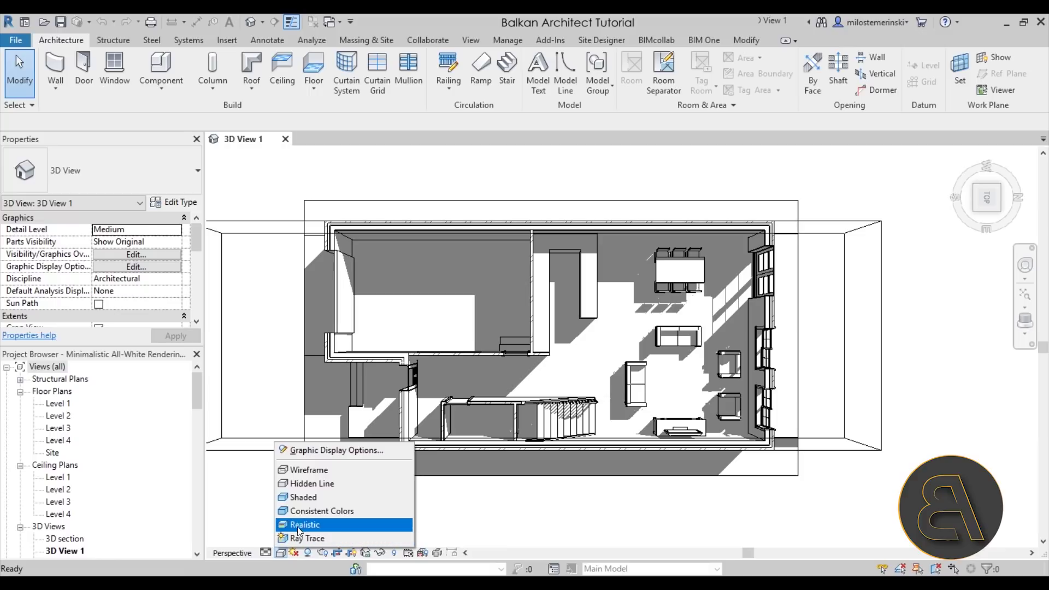
click(302, 525)
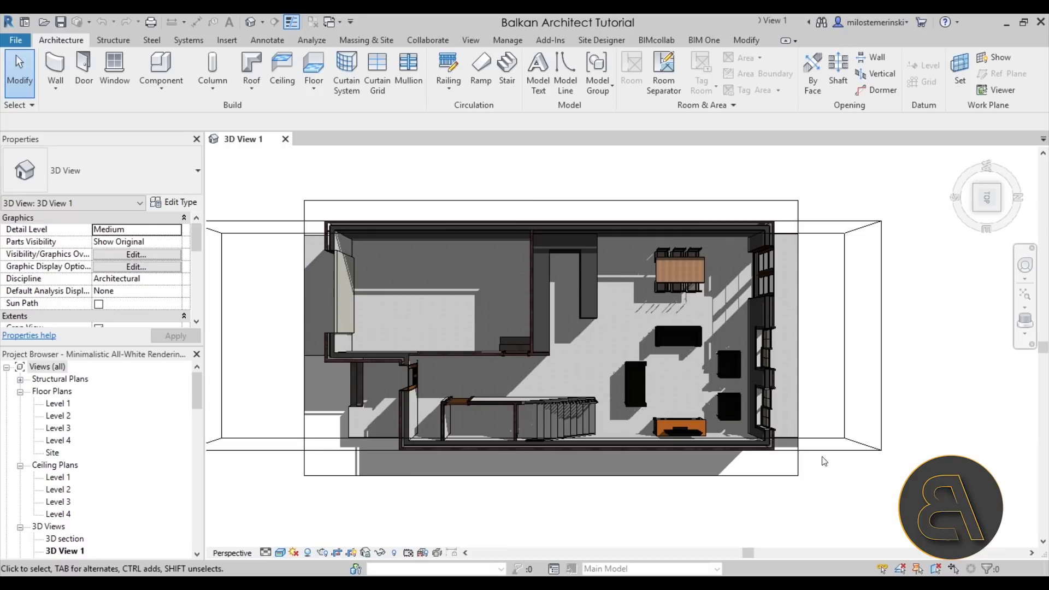
middle_drag(584, 426, 582, 422)
scroll(571, 366, up, 1)
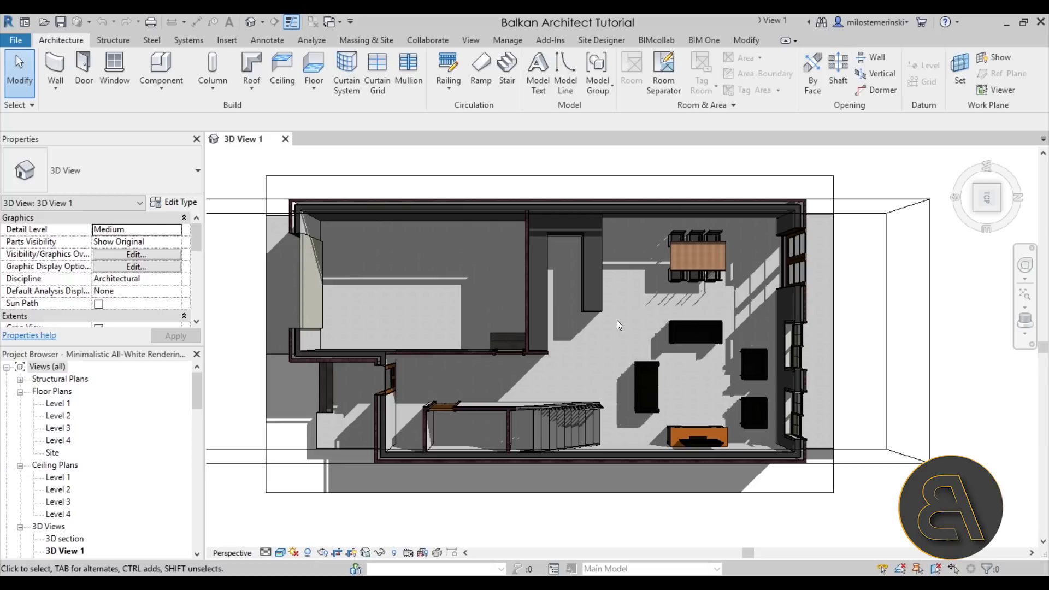
Select the kitchen wall beside the counter.
click(595, 306)
scroll(606, 323, up, 2)
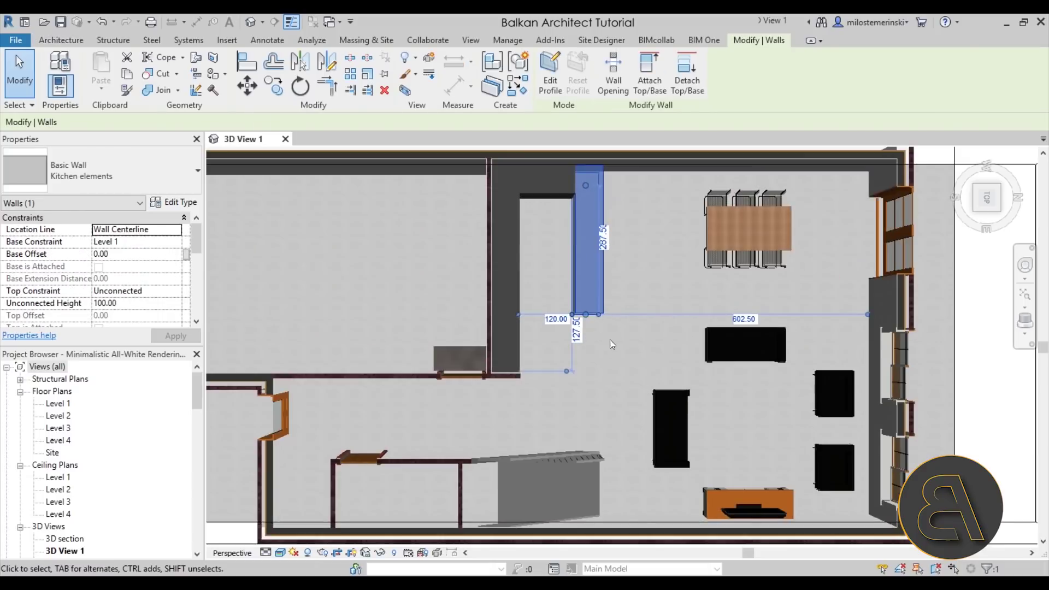
scroll(601, 350, down, 2)
middle_drag(595, 361, 599, 361)
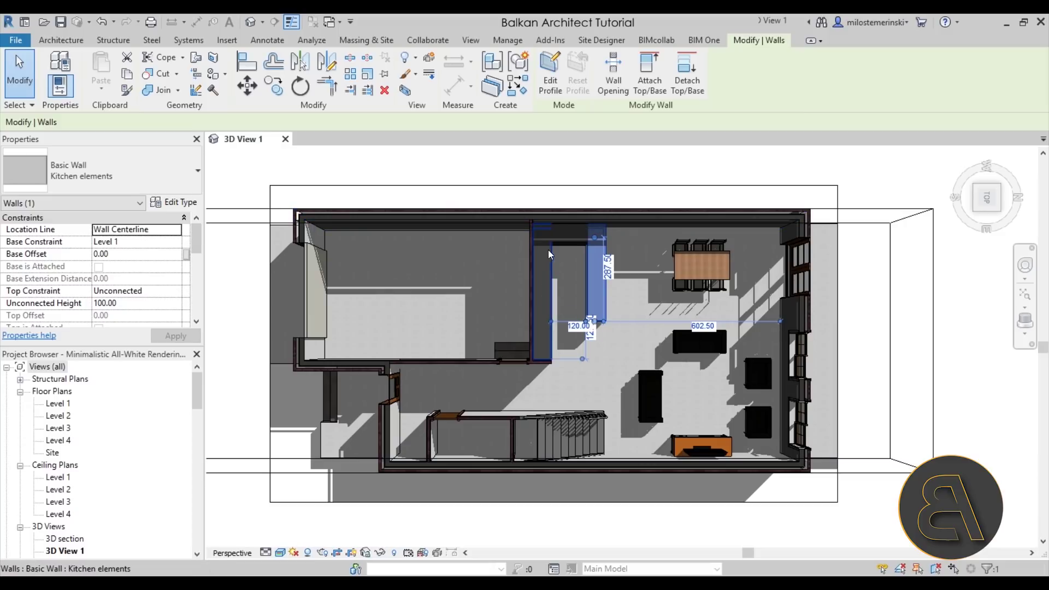
middle_drag(582, 282, 575, 280)
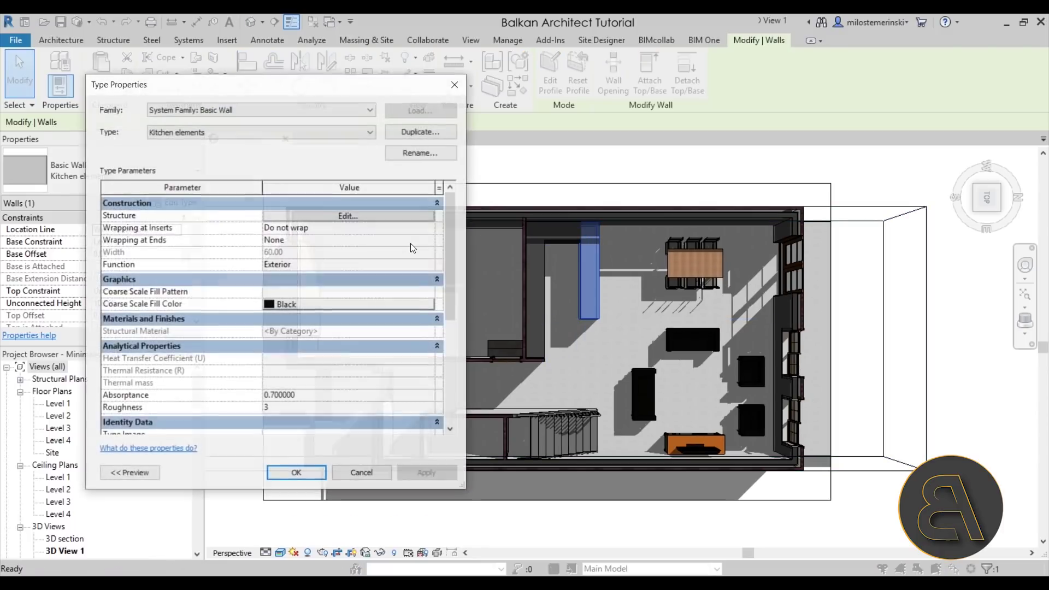
Set the Kitchen elements wall type's structure layer material to Gypsum Wall Board.
click(323, 217)
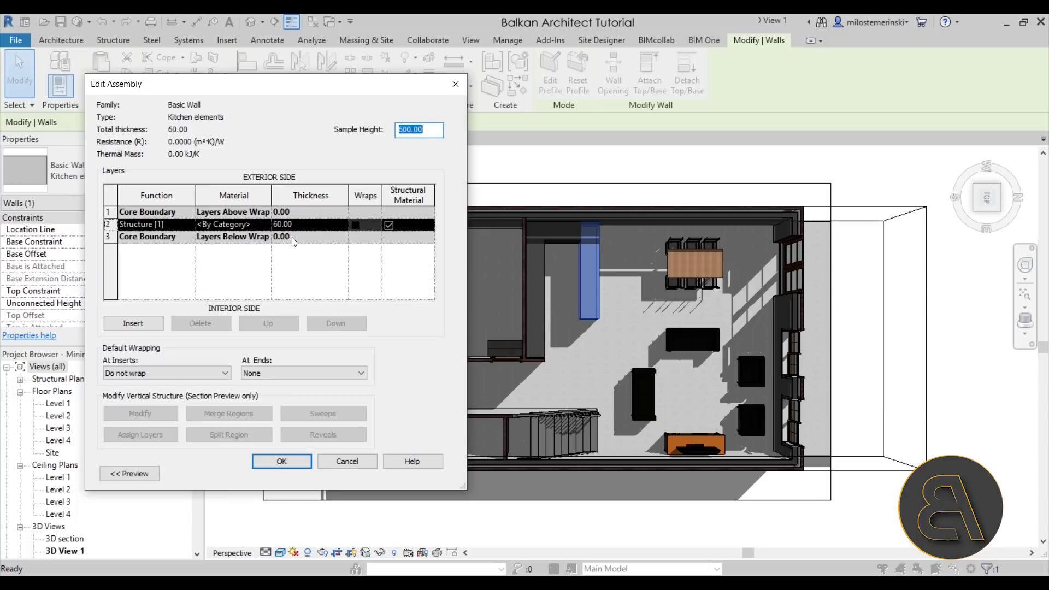
click(205, 228)
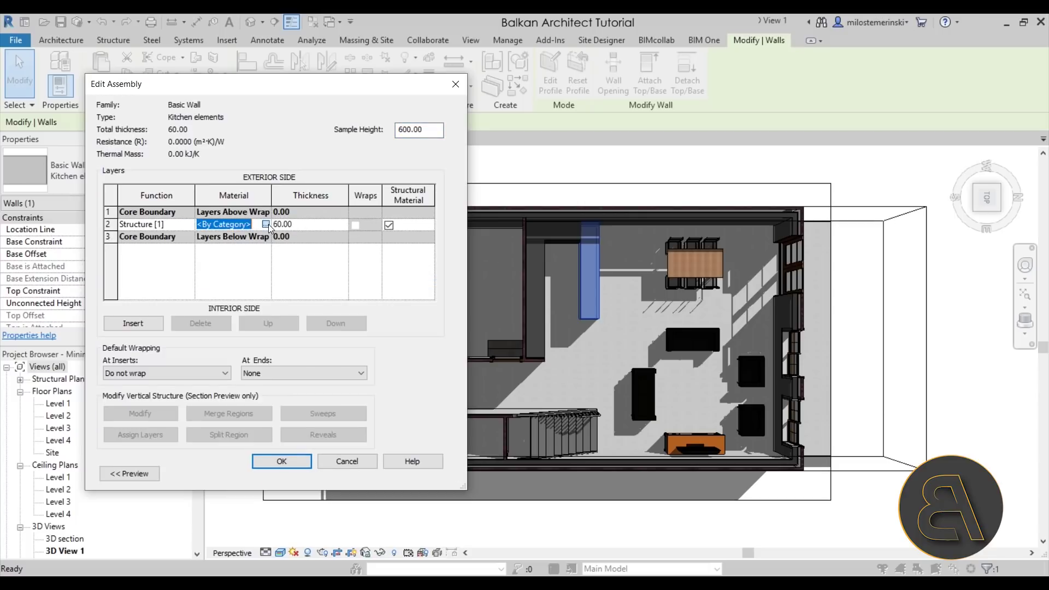
click(268, 224)
click(335, 89)
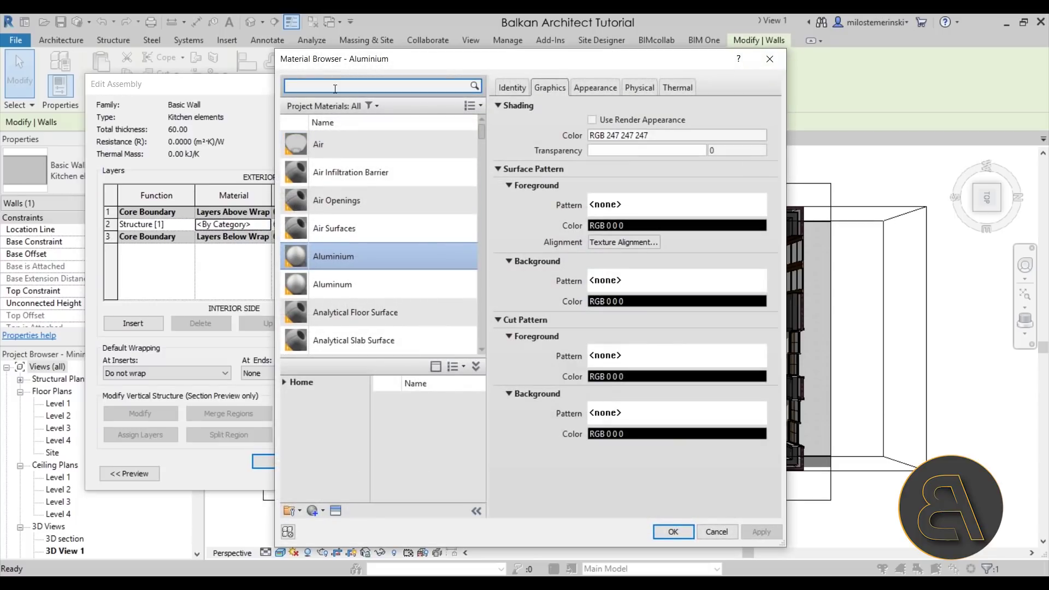
text(whi)
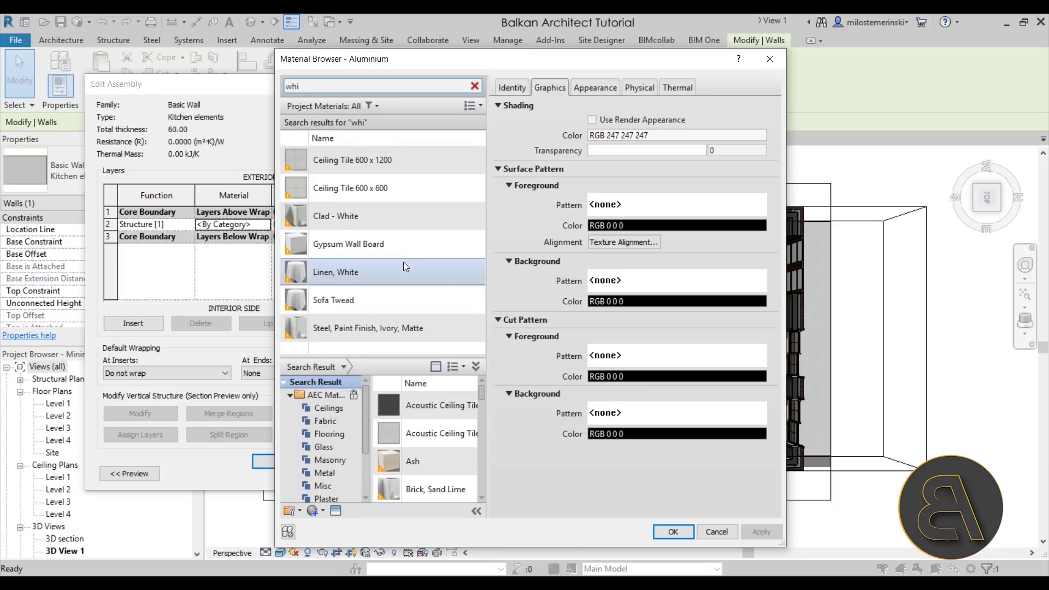
double_click(326, 244)
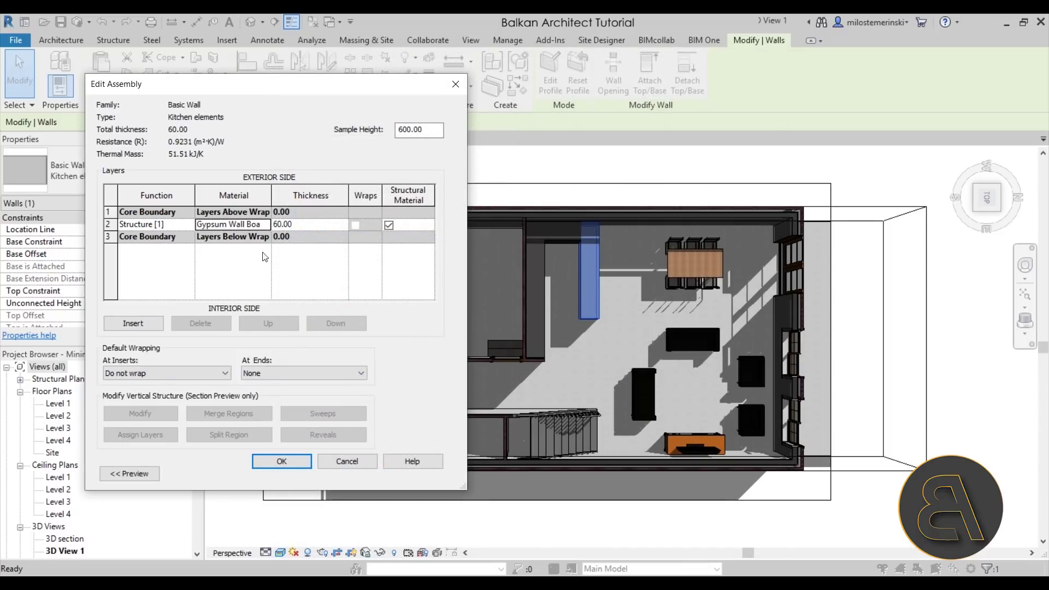
click(303, 466)
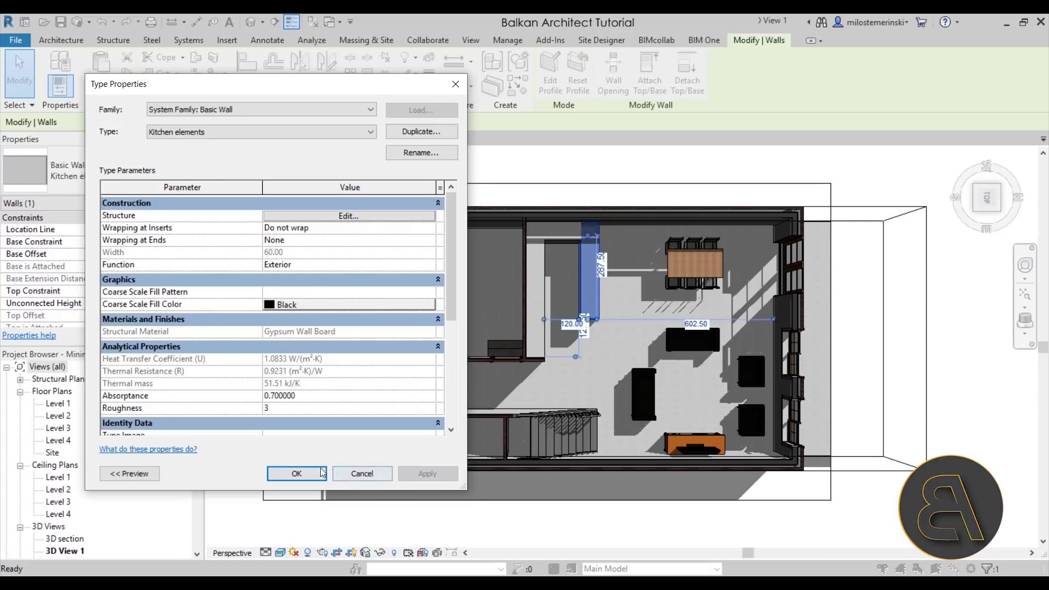
click(314, 474)
click(586, 373)
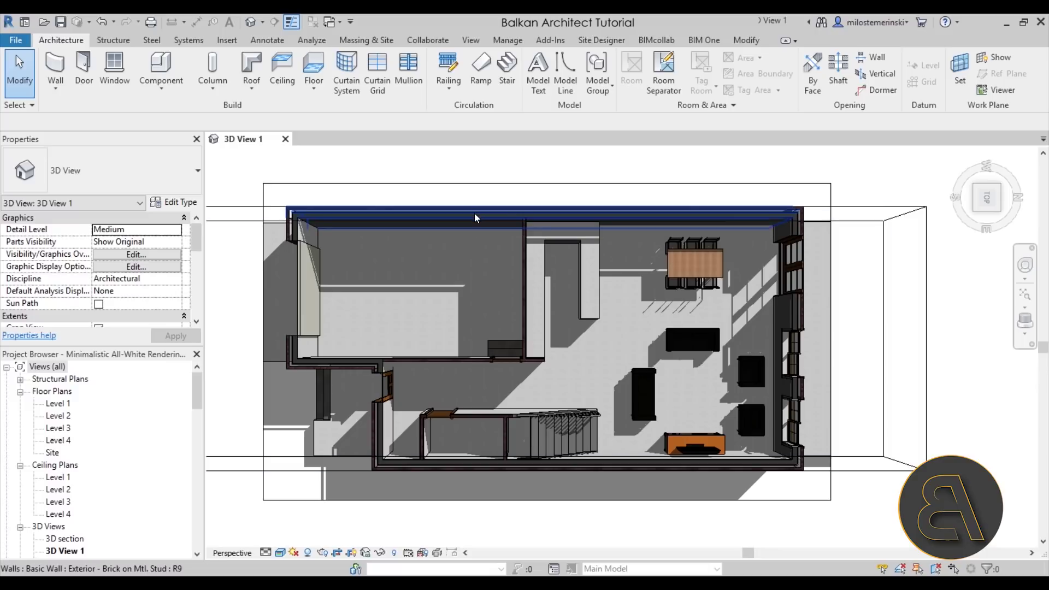
Tab-select the six exterior walls and change them to the Generic - 300mm type.
key(Tab)
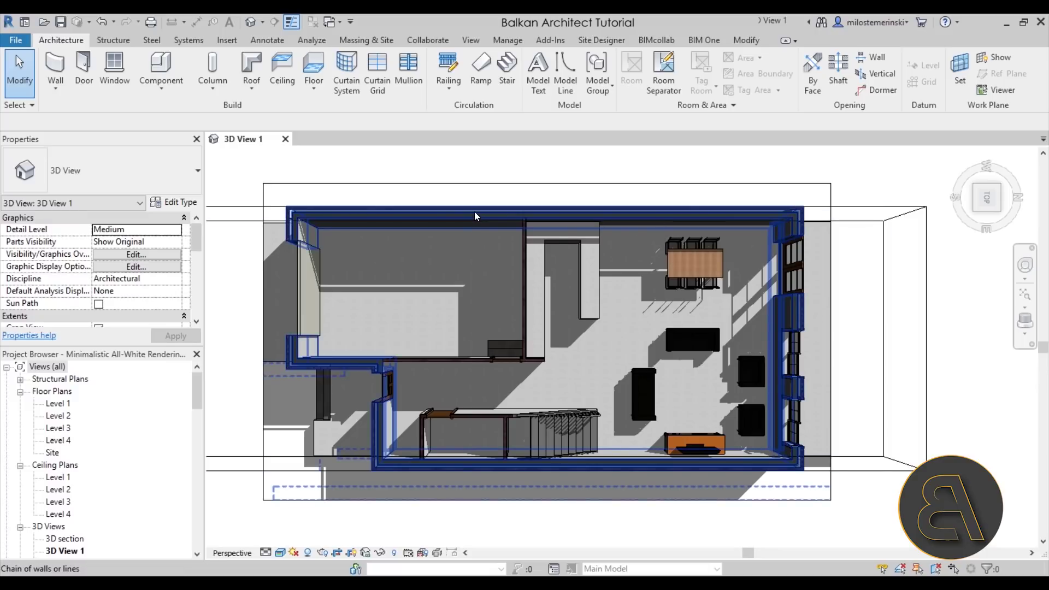
click(475, 212)
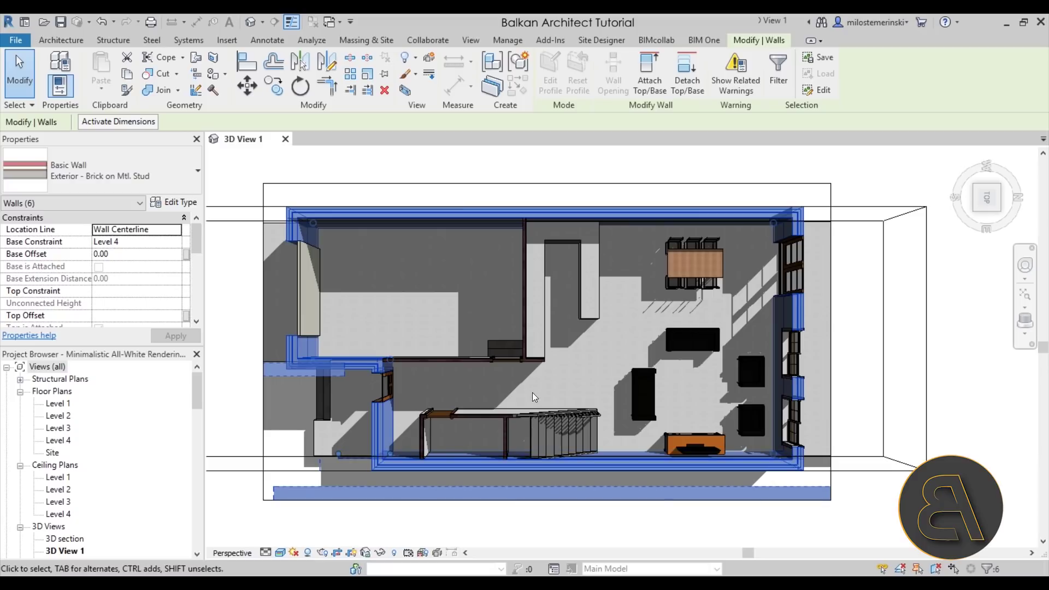
click(183, 207)
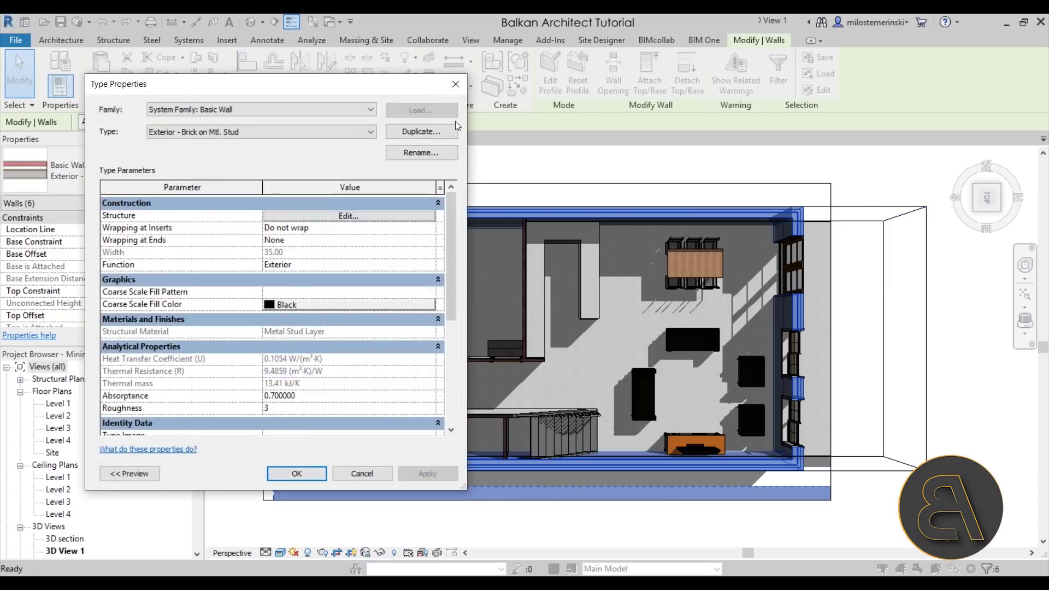
key(Escape)
click(91, 185)
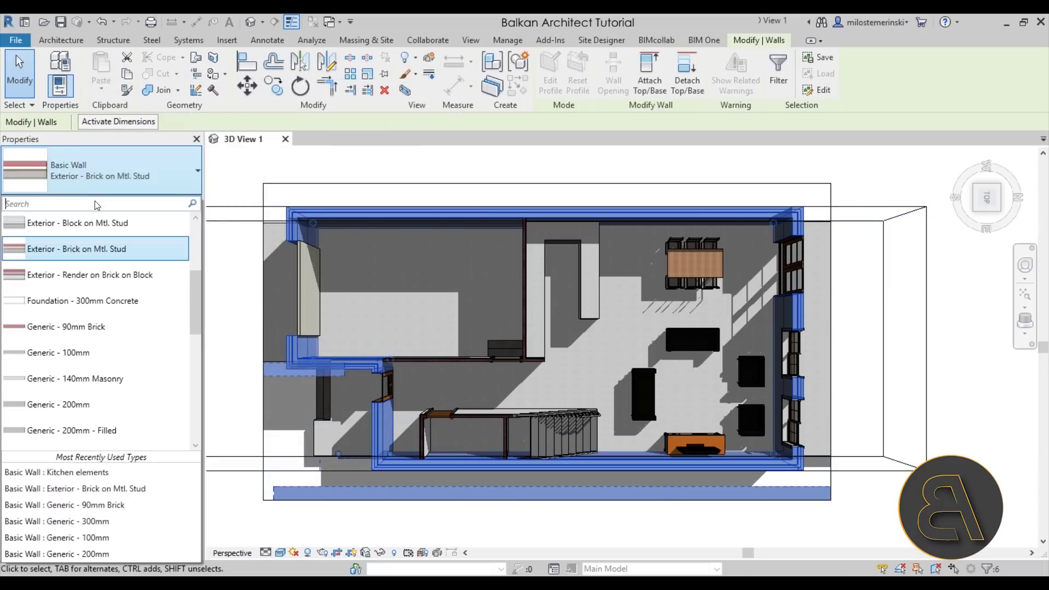
scroll(97, 271, down, 3)
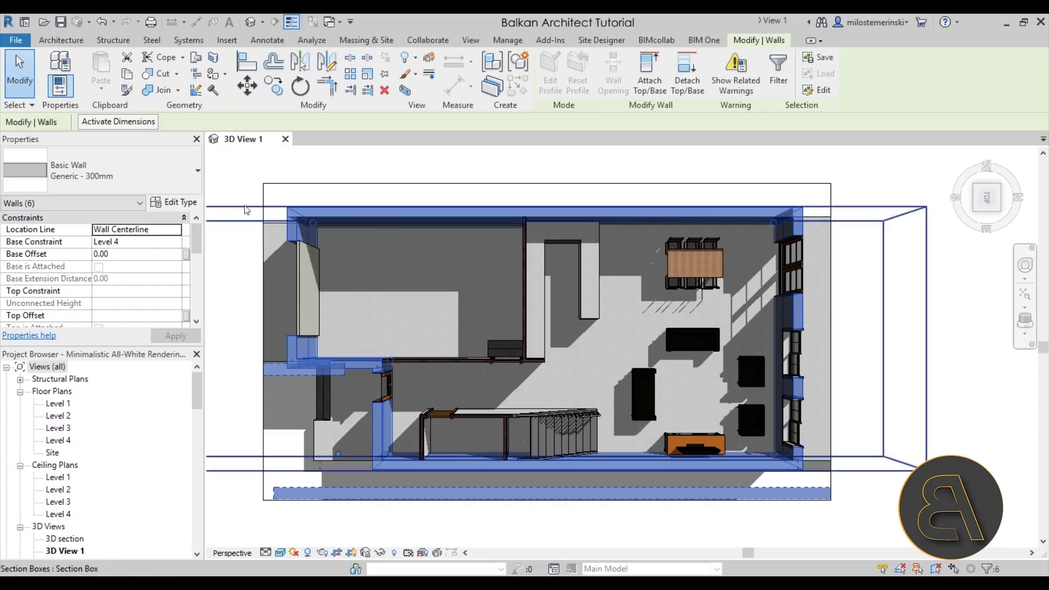
Set the Generic - 300mm structure layer material to Gypsum Wall Board.
click(174, 202)
click(284, 217)
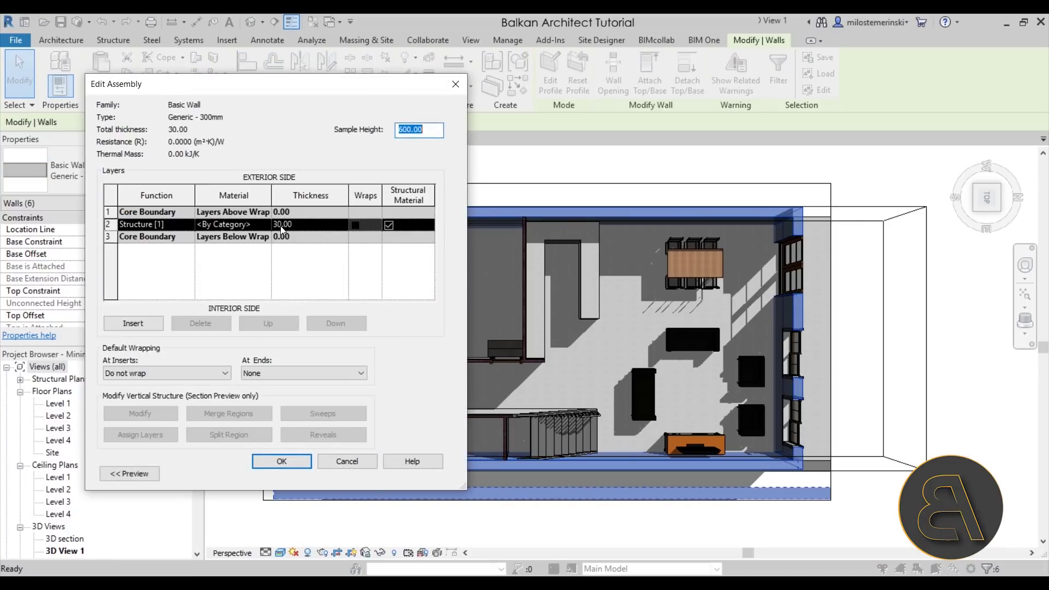
click(268, 229)
click(266, 225)
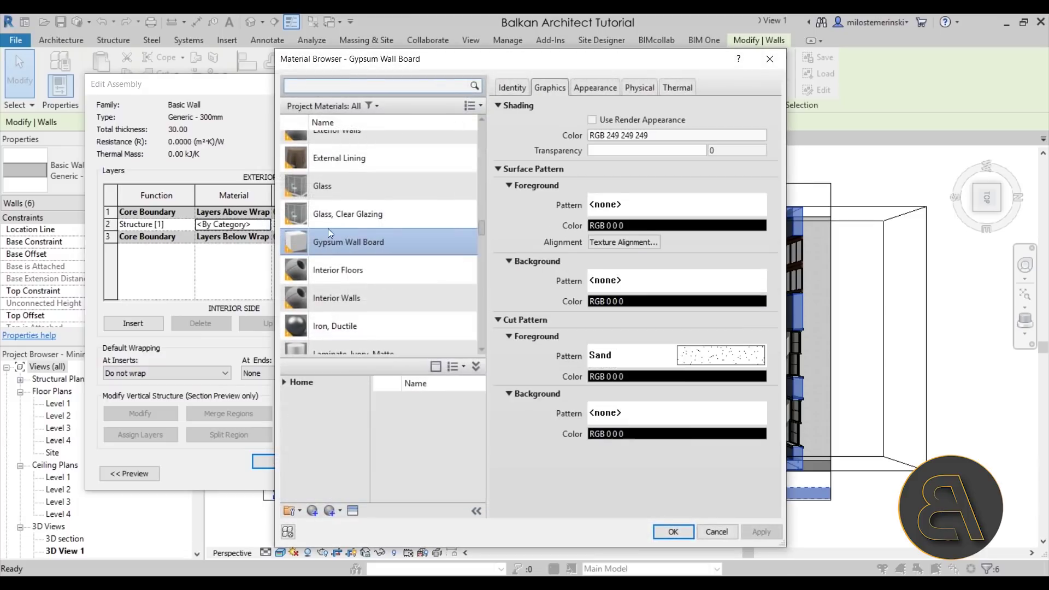
double_click(346, 241)
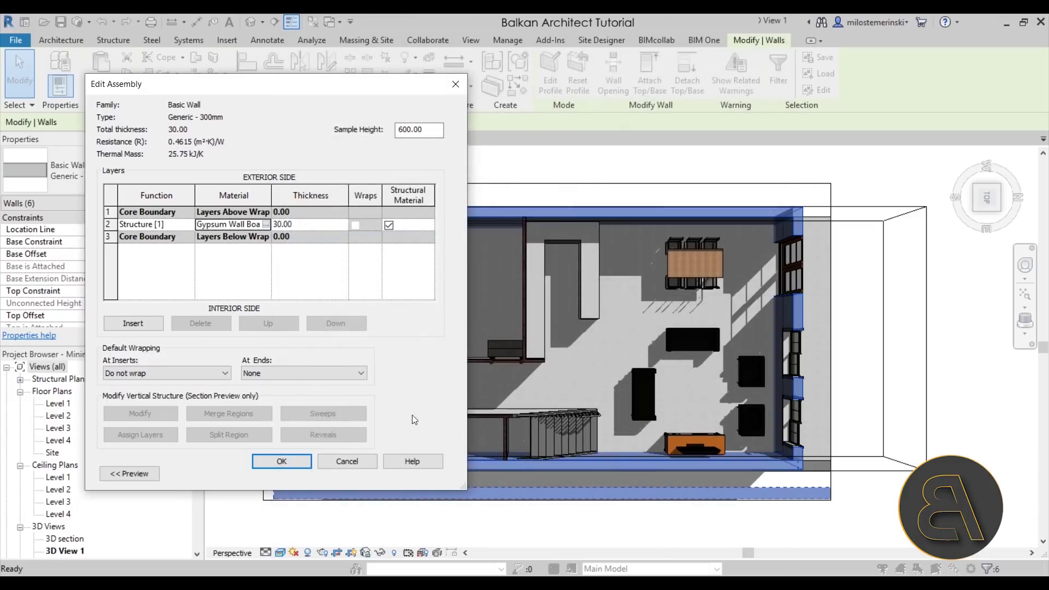
click(283, 463)
click(428, 474)
click(297, 473)
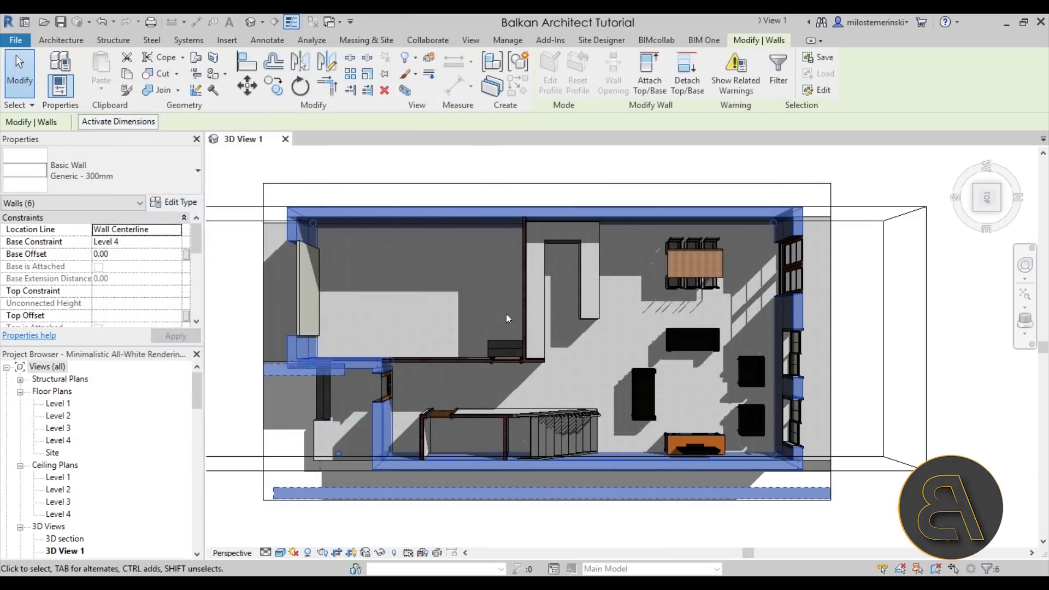
key(Escape)
Select the horizontal and vertical interior brick walls mid-plan.
scroll(430, 434, up, 5)
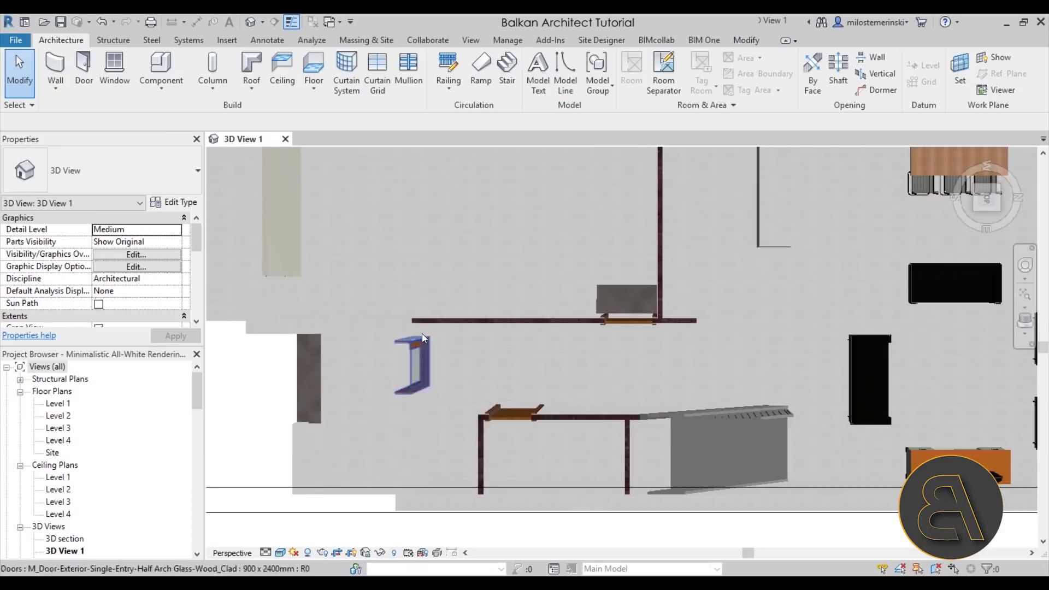
scroll(422, 333, down, 5)
scroll(487, 428, up, 2)
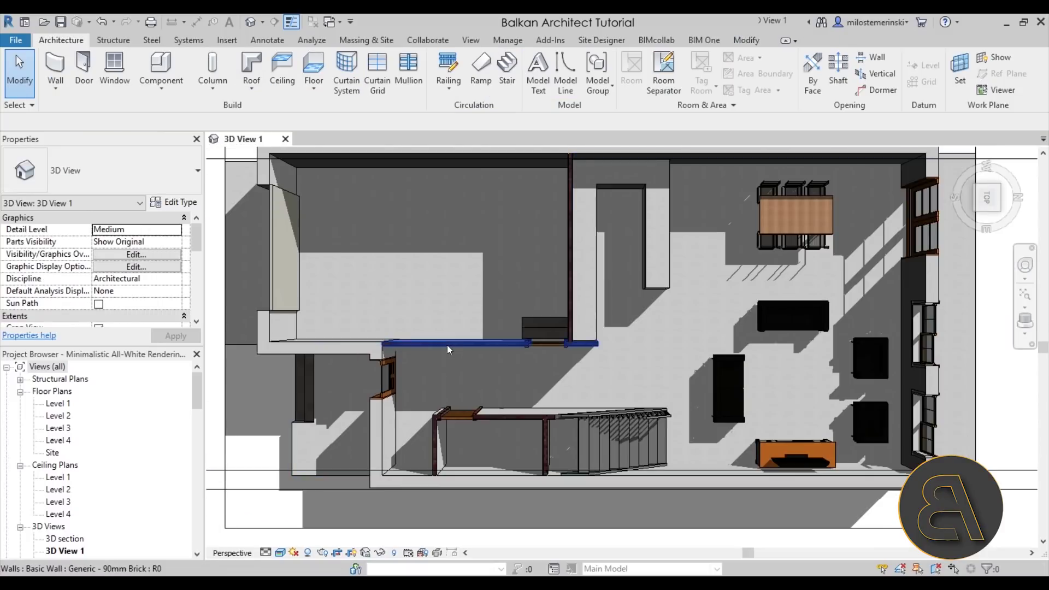
click(447, 344)
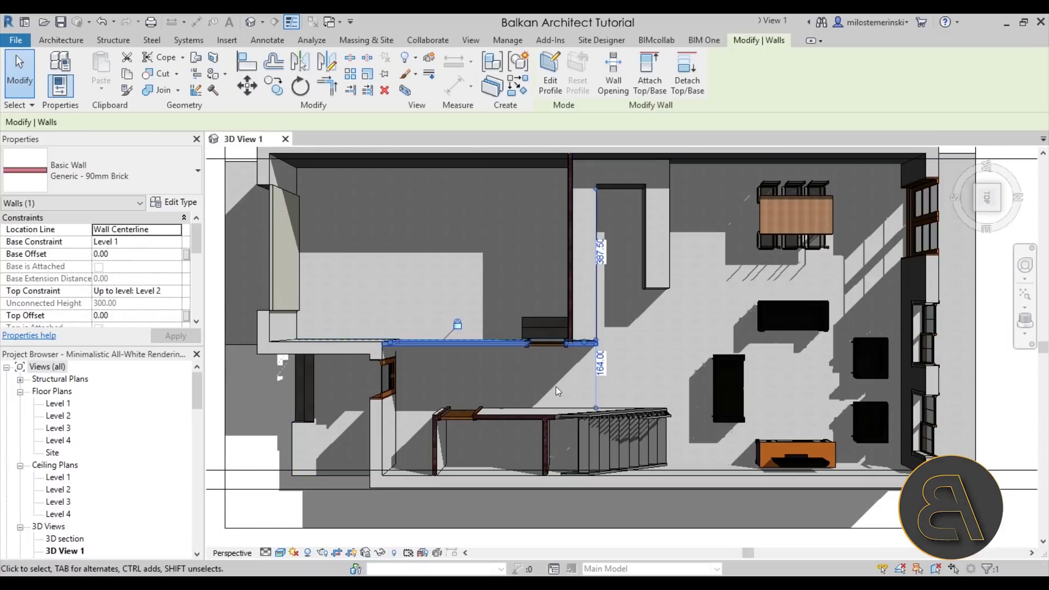
ctrl+click(564, 277)
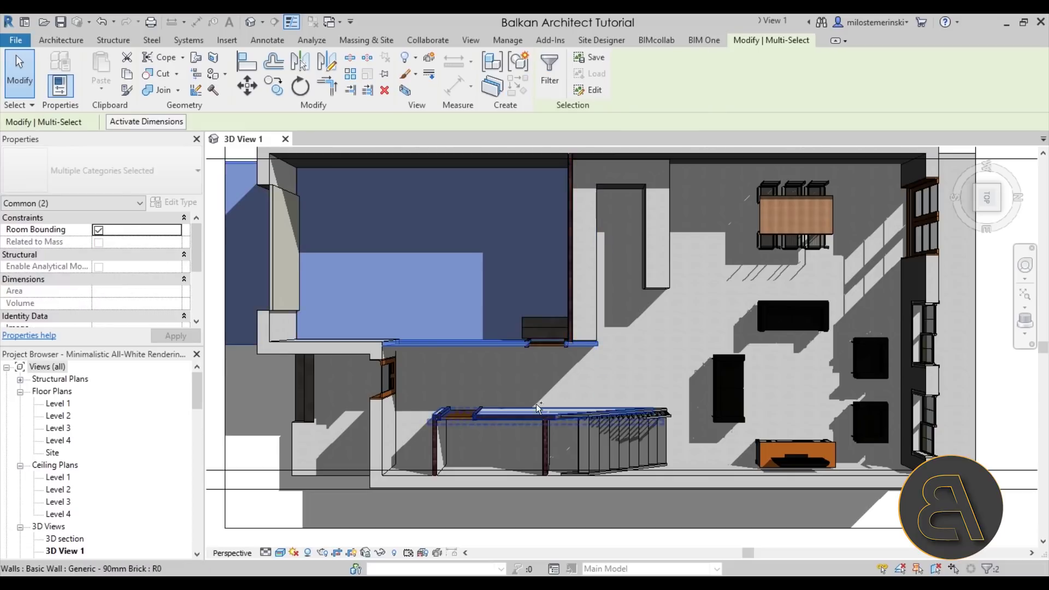
scroll(526, 284, down, 2)
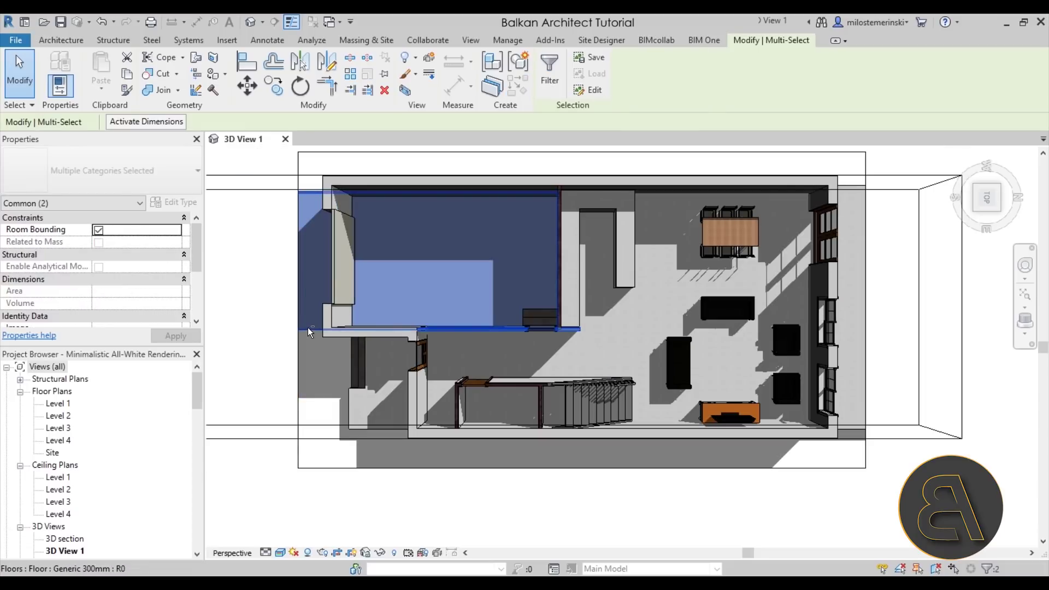
click(307, 326)
scroll(540, 281, up, 4)
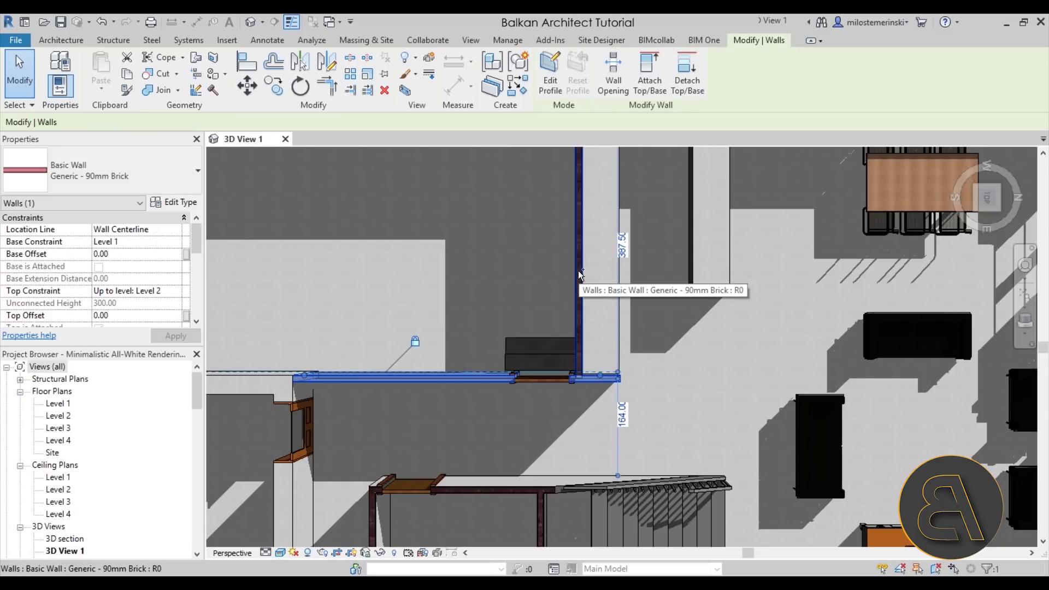
ctrl+click(579, 271)
scroll(509, 355, down, 3)
Add the walls beside and above the staircase and the thin brick wall.
middle_drag(487, 485, 447, 322)
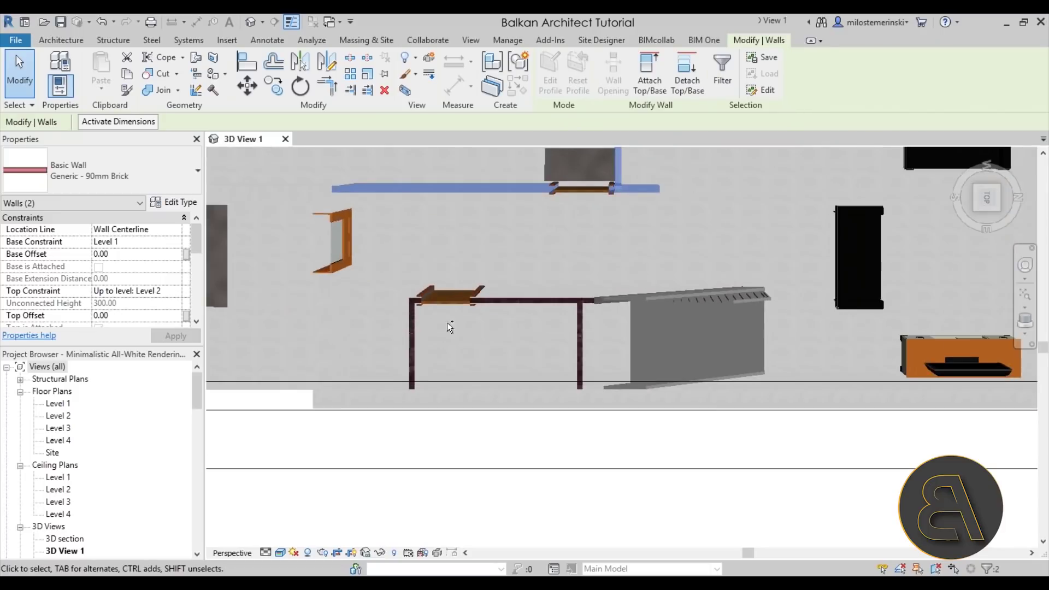
scroll(407, 324, up, 3)
ctrl+click(407, 323)
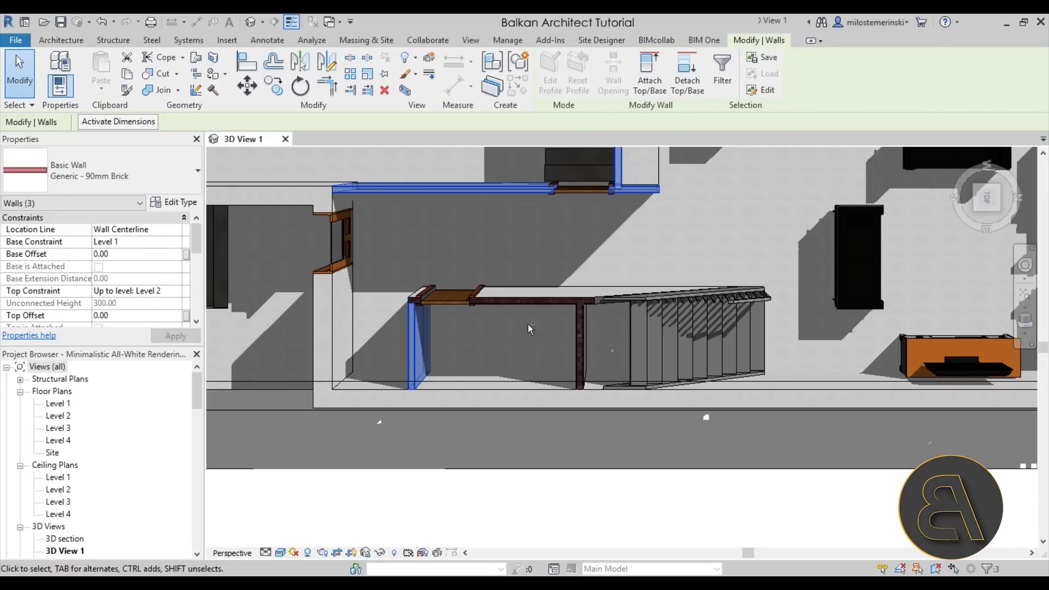
ctrl+click(524, 295)
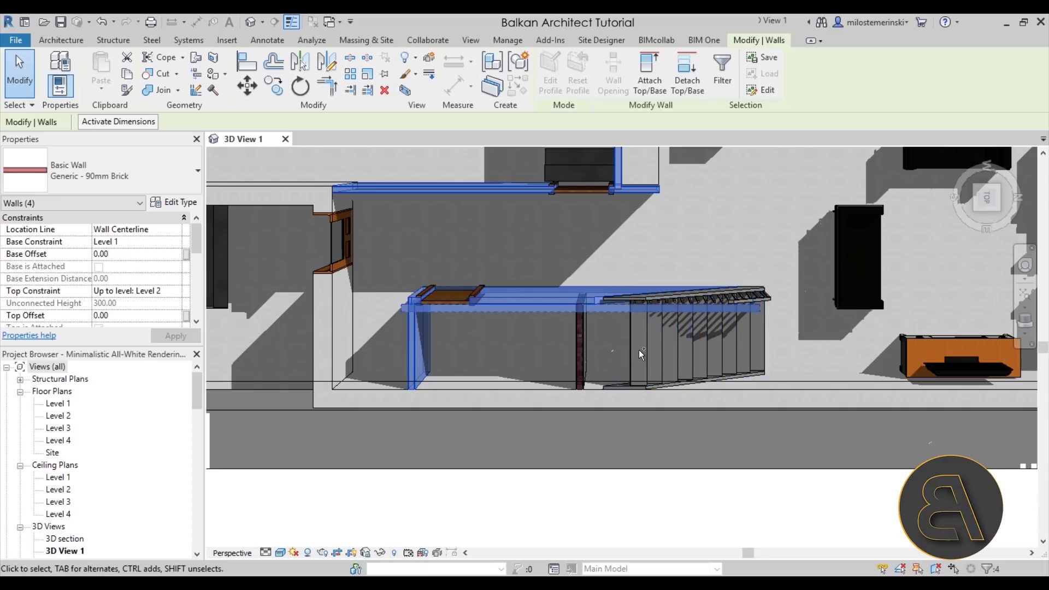
ctrl+click(585, 339)
scroll(526, 353, down, 5)
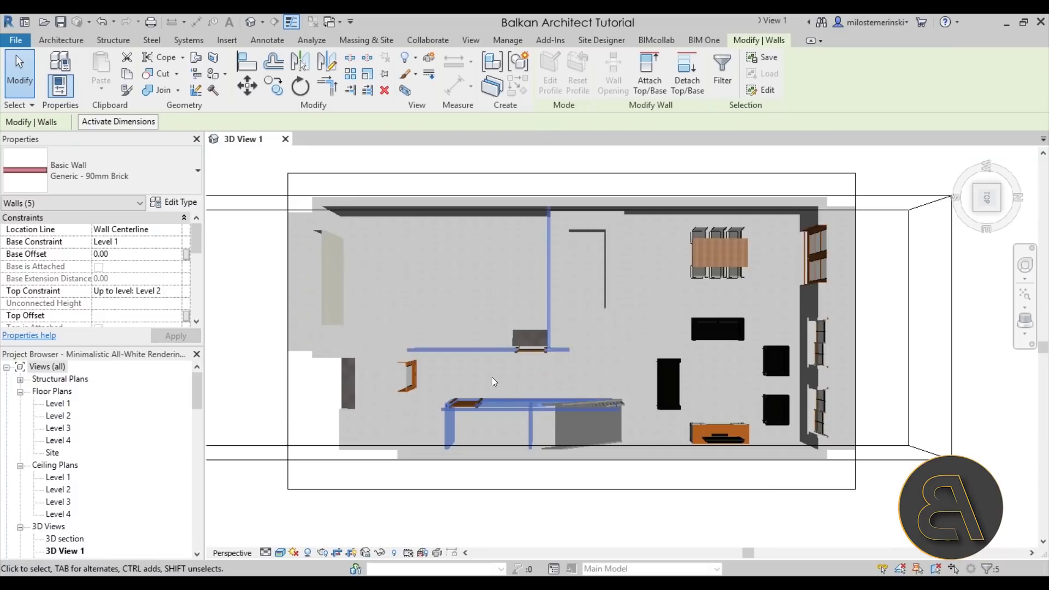
scroll(492, 377, up, 1)
Replace the Generic - 90mm Brick core layer material with Gypsum Wall Board.
click(174, 203)
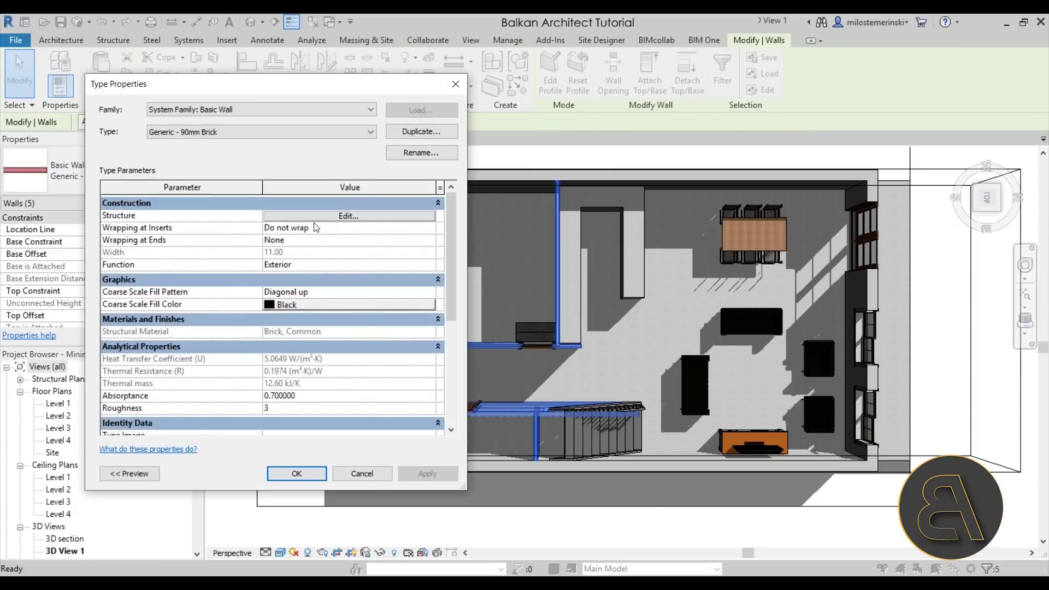
click(317, 217)
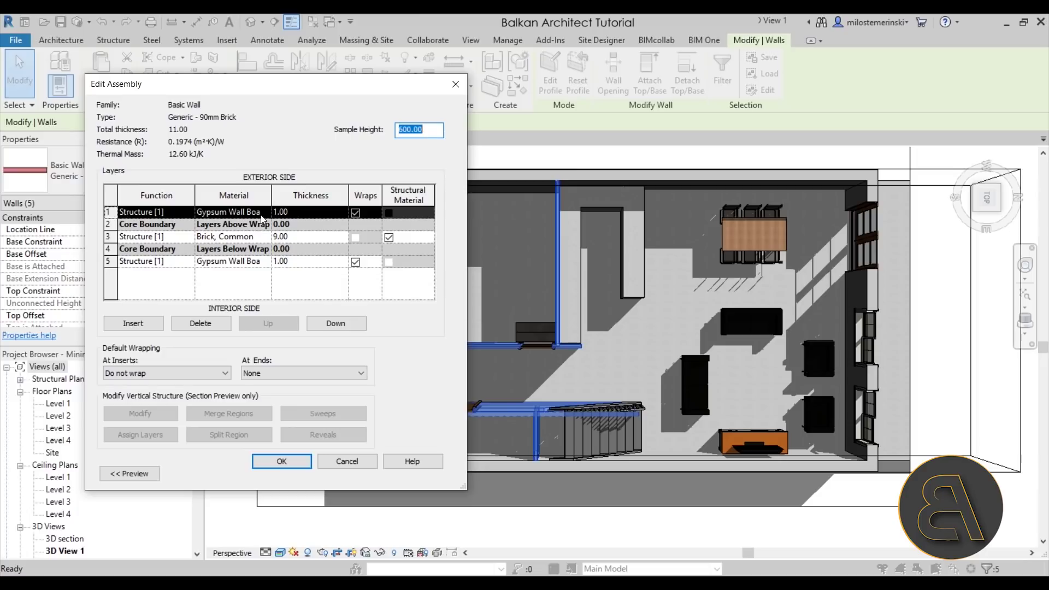
click(257, 236)
click(267, 237)
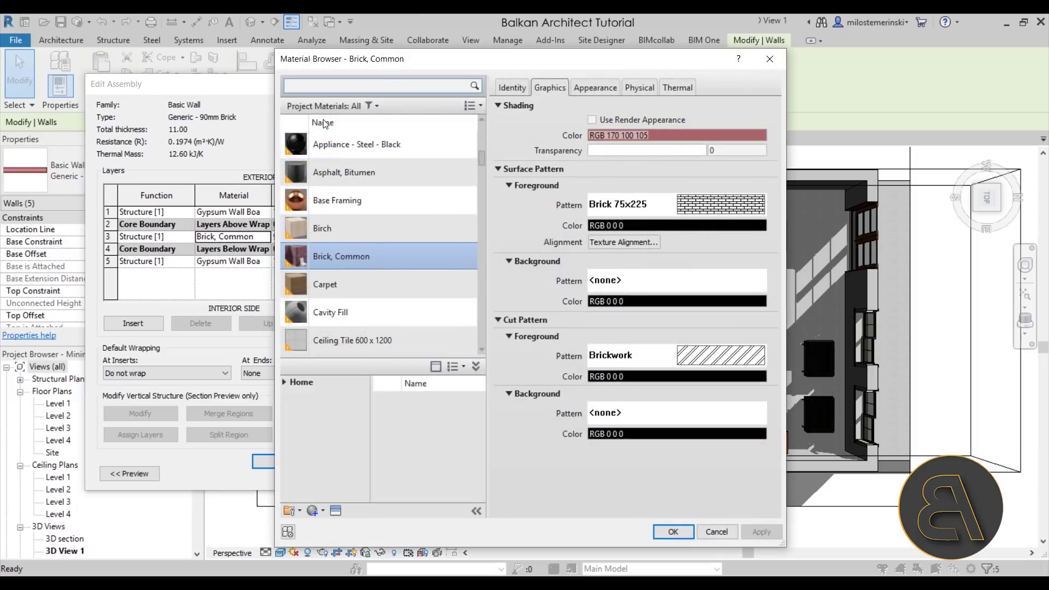
click(314, 89)
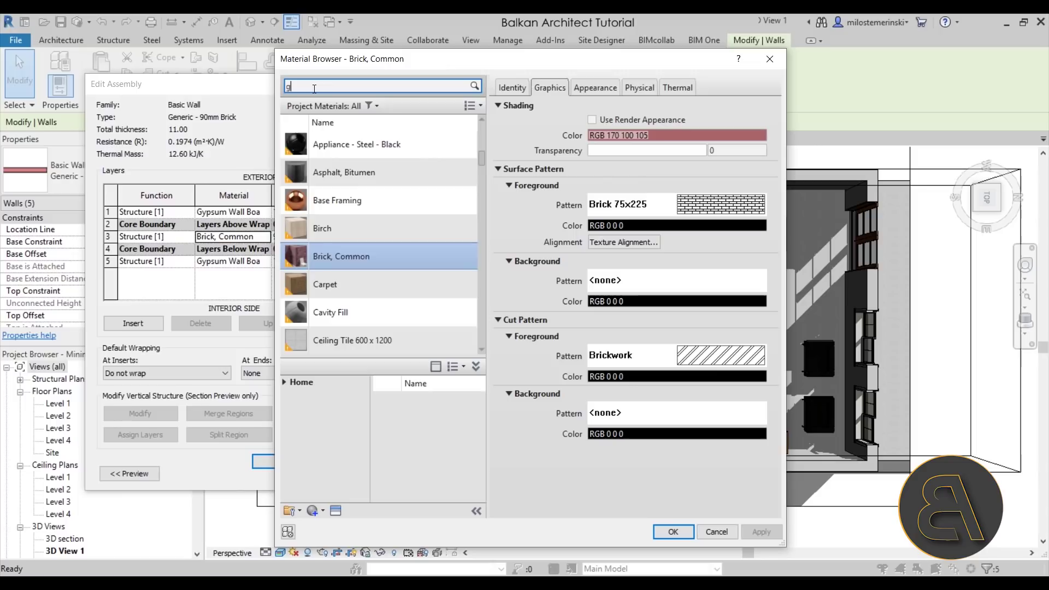
scroll(416, 285, down, 3)
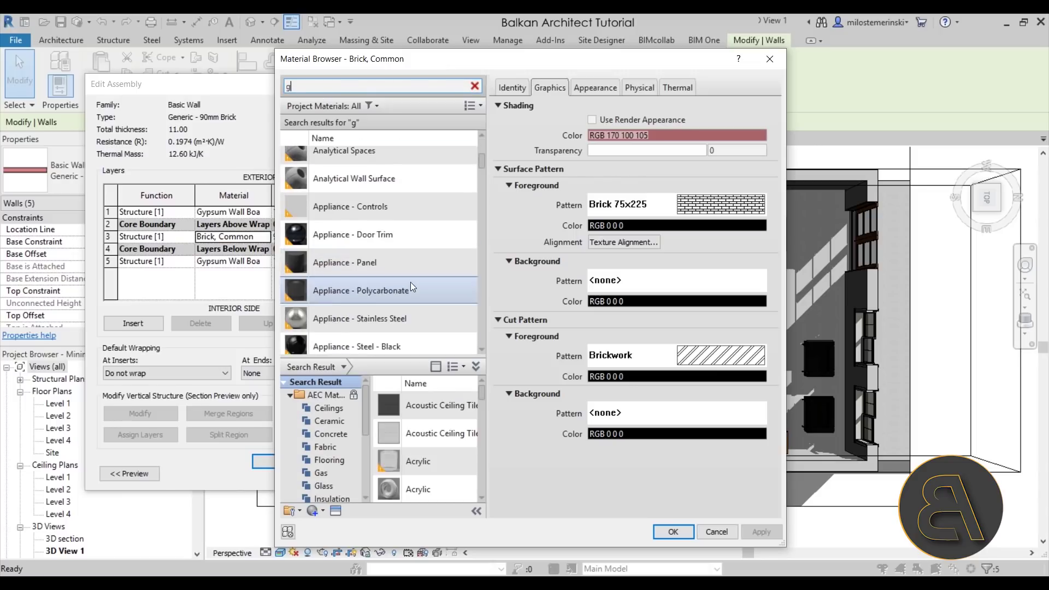
scroll(407, 283, down, 4)
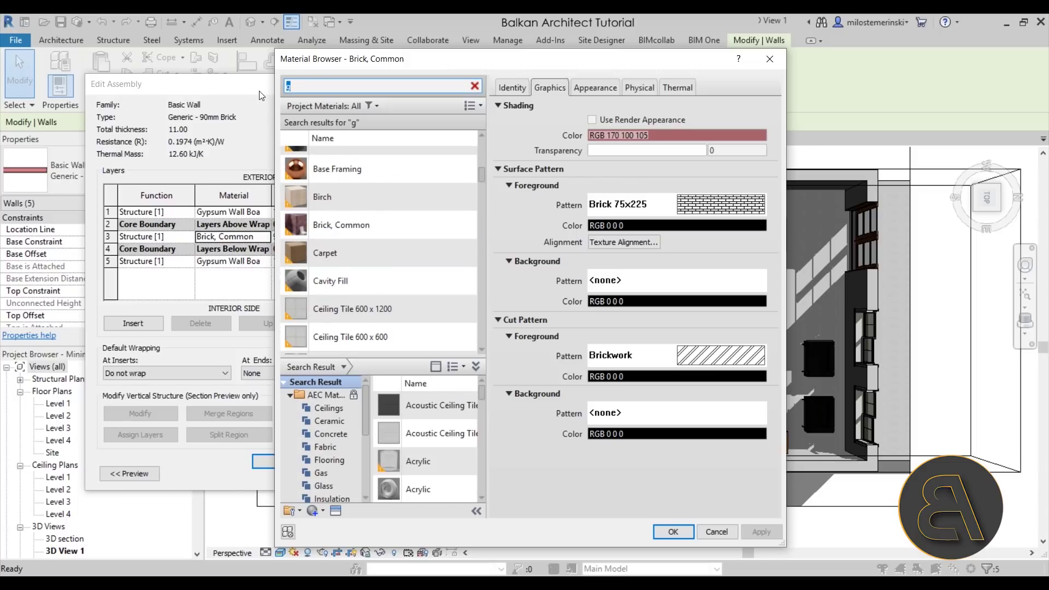
text(gyp)
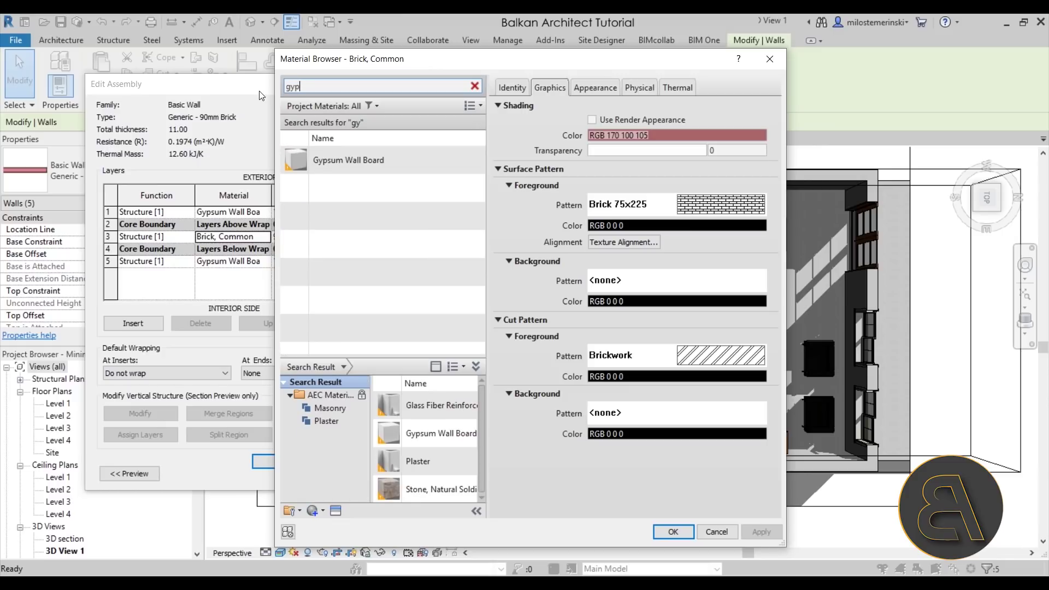
click(375, 164)
key(Return)
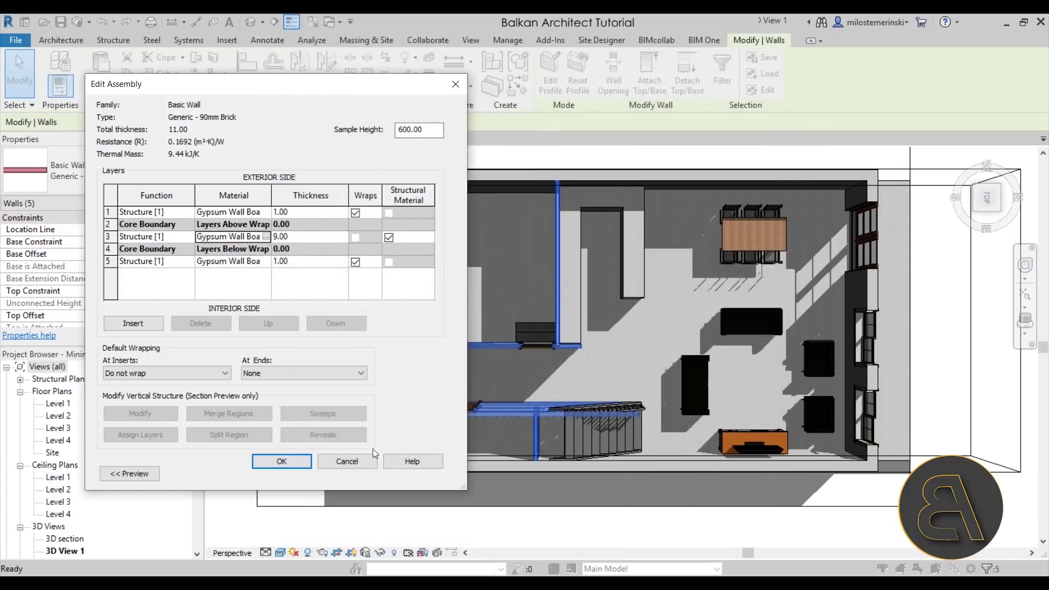
click(281, 462)
click(296, 474)
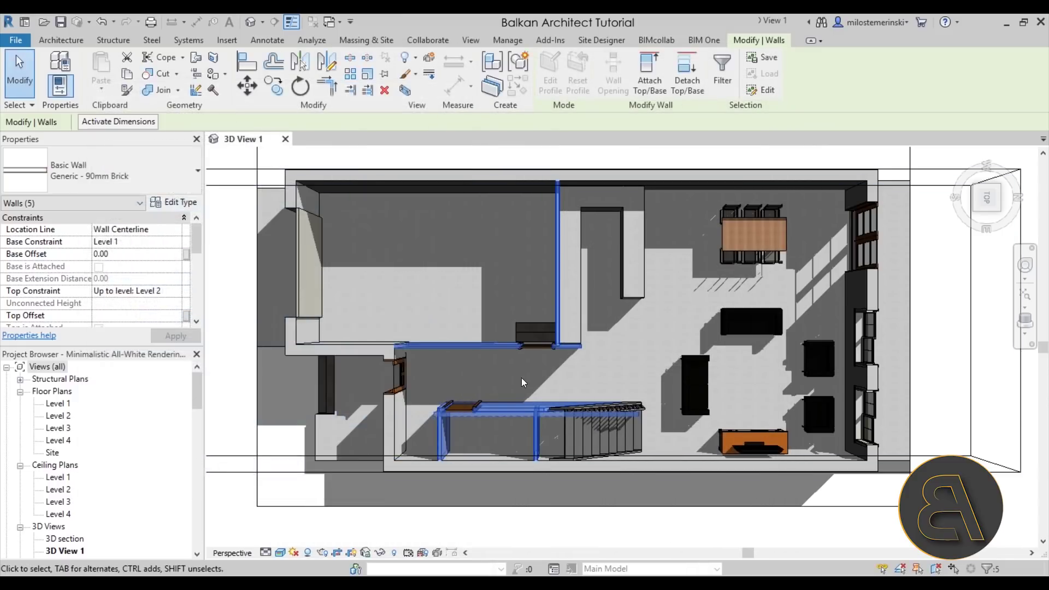
Enter stair edit mode for the small stair and select its run.
key(Escape)
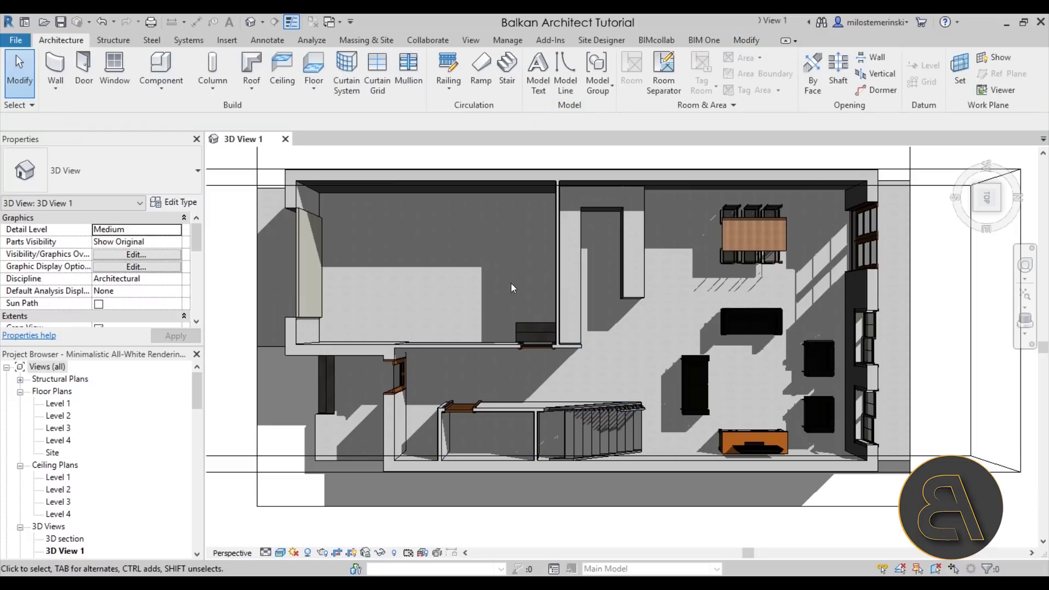
click(524, 332)
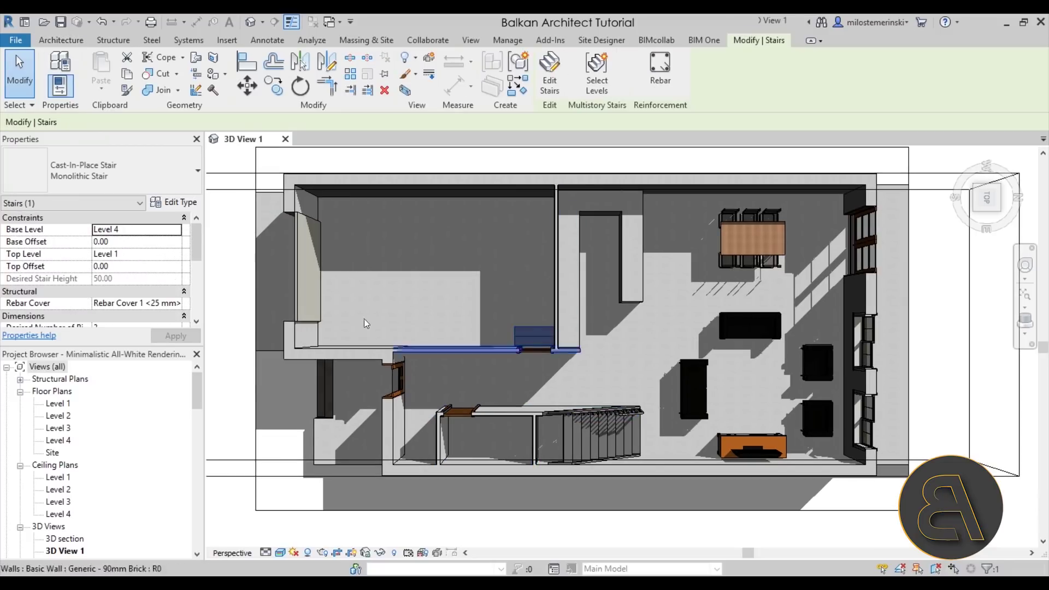
scroll(139, 290, down, 5)
scroll(139, 290, up, 4)
scroll(137, 284, up, 3)
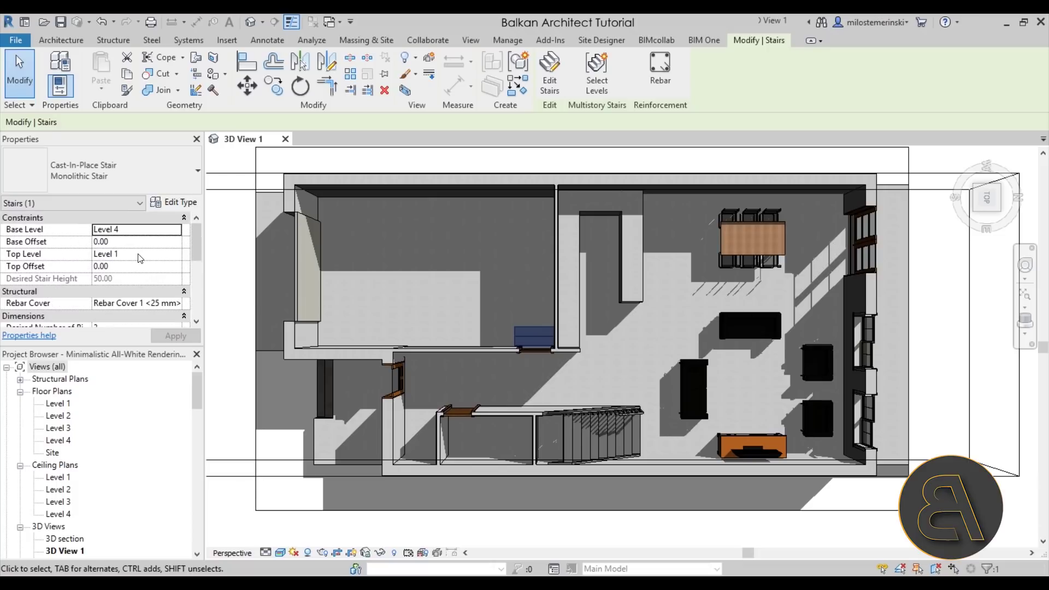
scroll(134, 273, down, 5)
scroll(134, 273, up, 5)
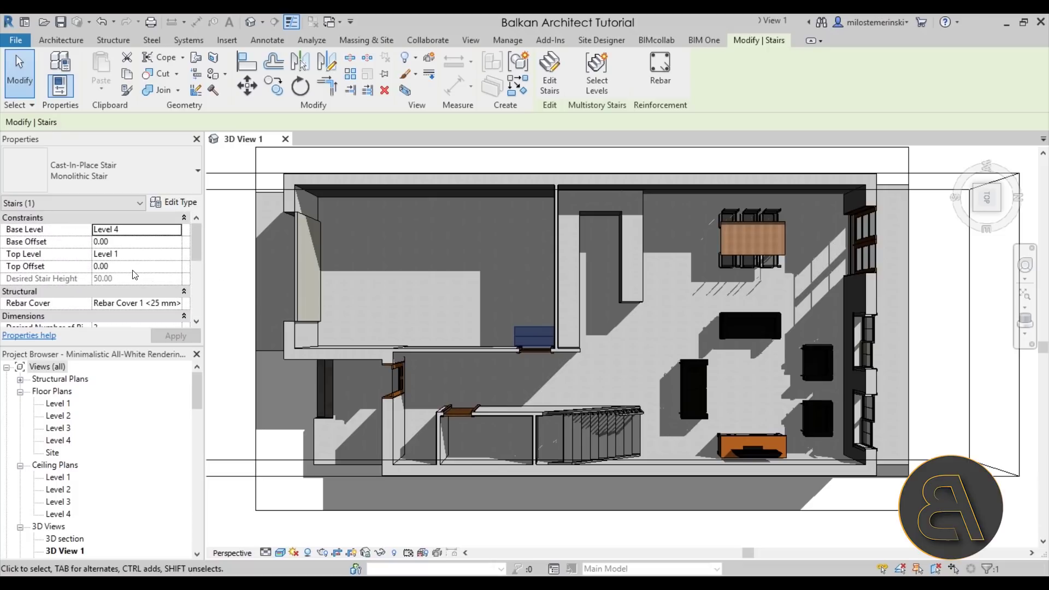
click(550, 71)
click(521, 331)
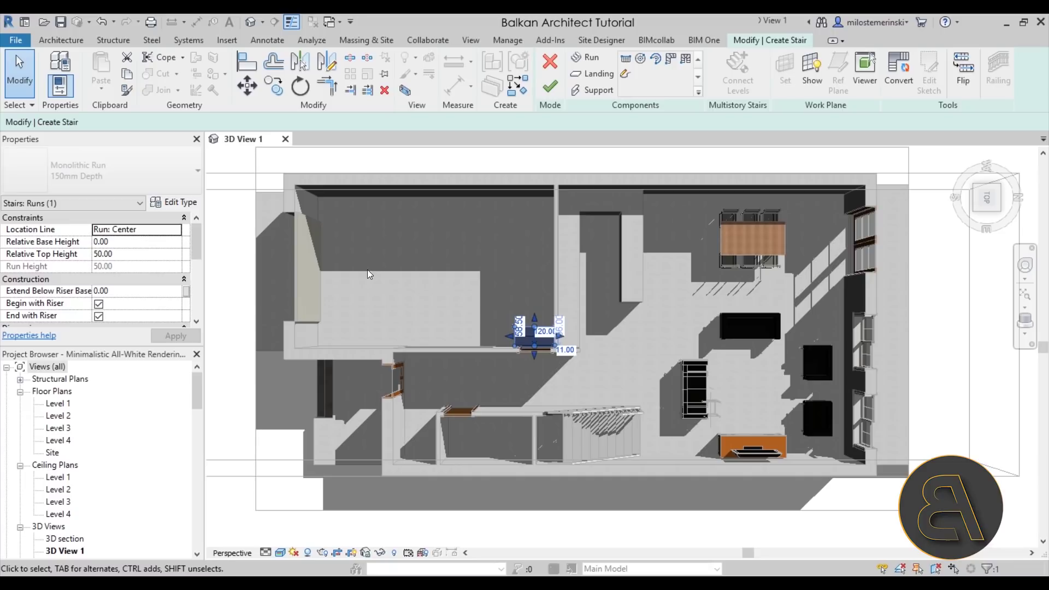
Set the run's Monolithic Material to Gypsum Wall Board and finish stair editing.
click(183, 206)
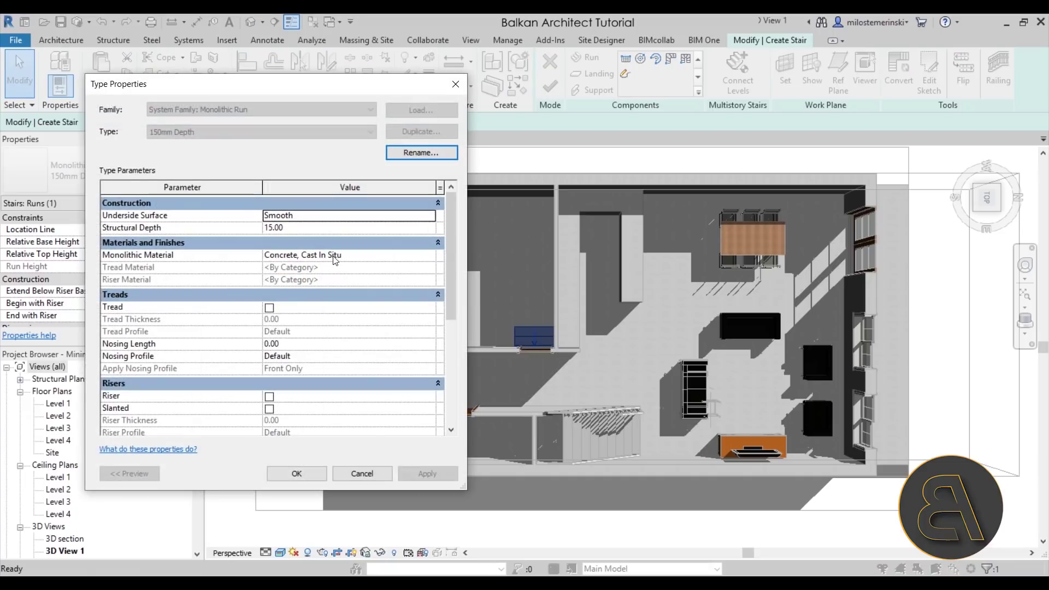
click(356, 260)
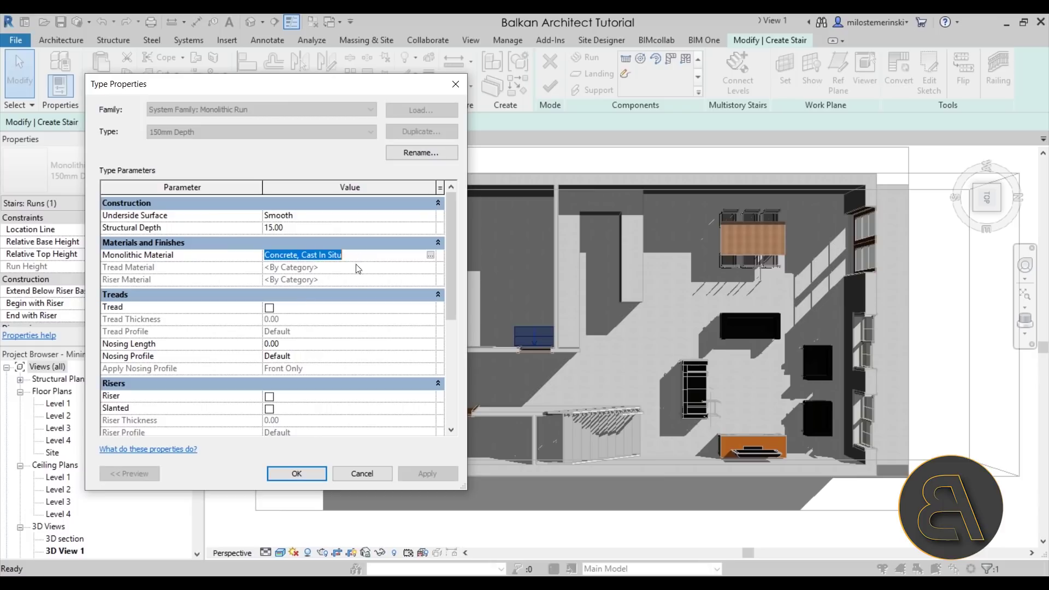
click(431, 255)
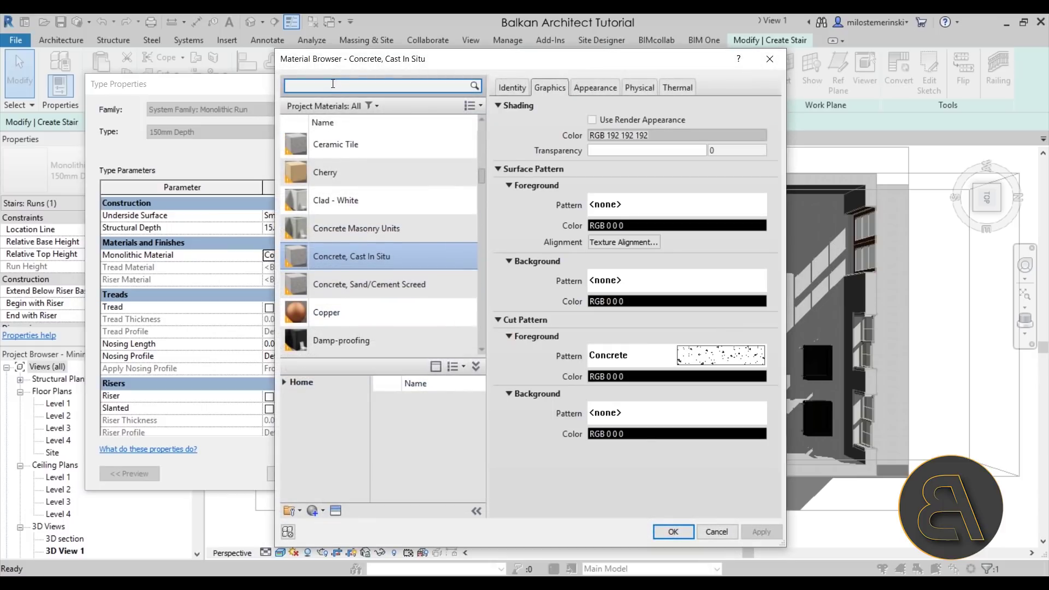
click(332, 83)
text(white)
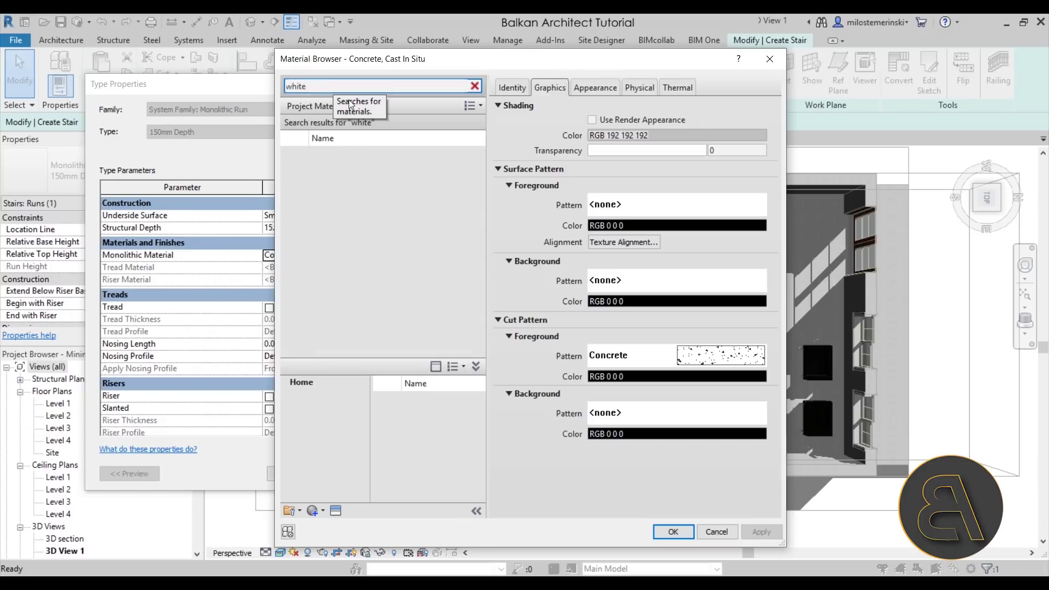
double_click(346, 240)
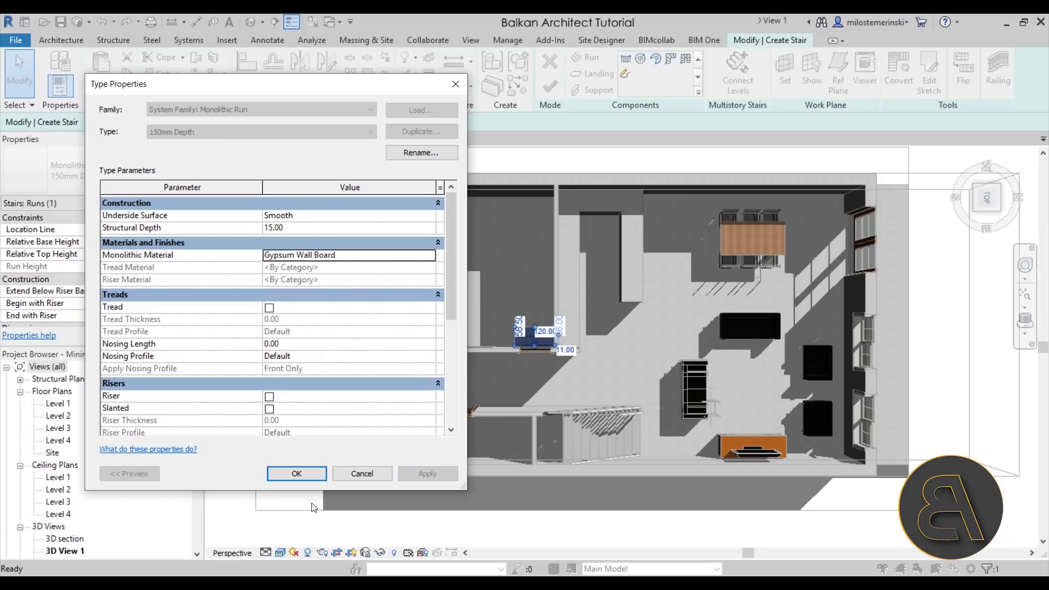
click(297, 473)
click(567, 87)
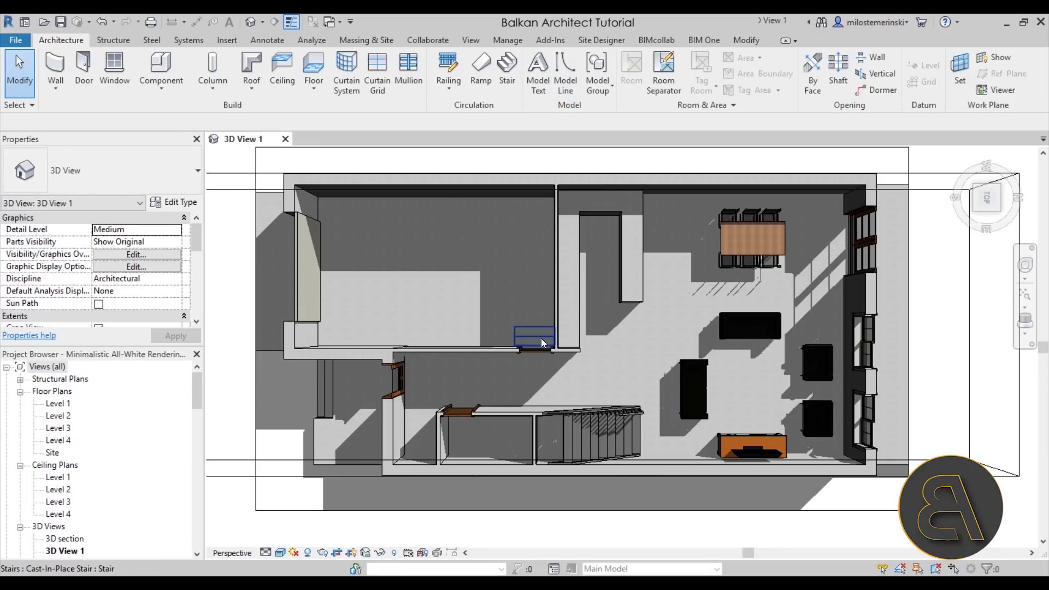
scroll(608, 381, up, 3)
middle_drag(608, 381, 581, 385)
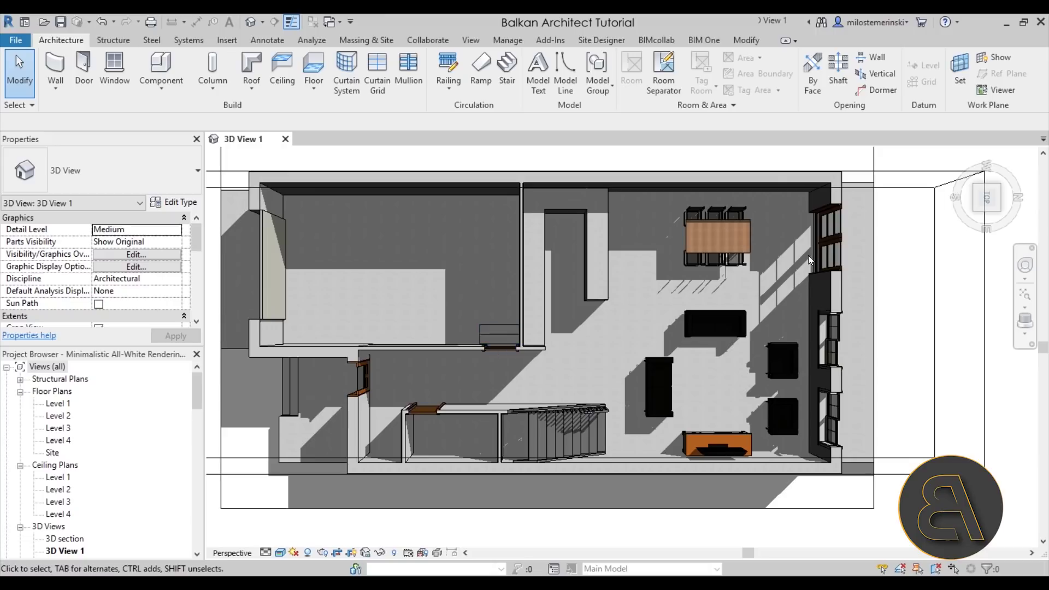
Select the double glass door on the right wall and inspect its type properties.
click(828, 241)
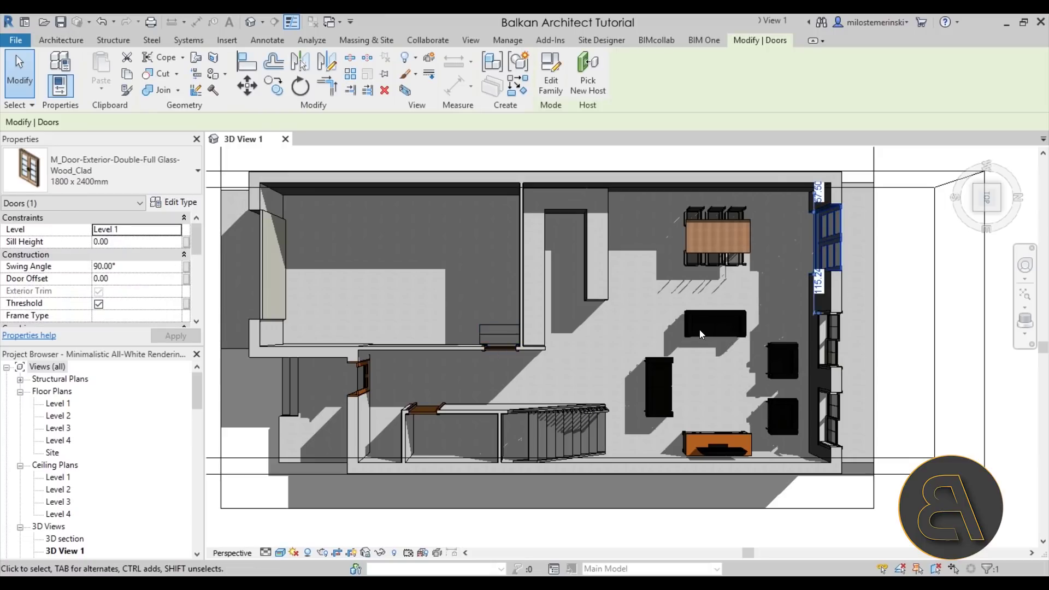
click(176, 203)
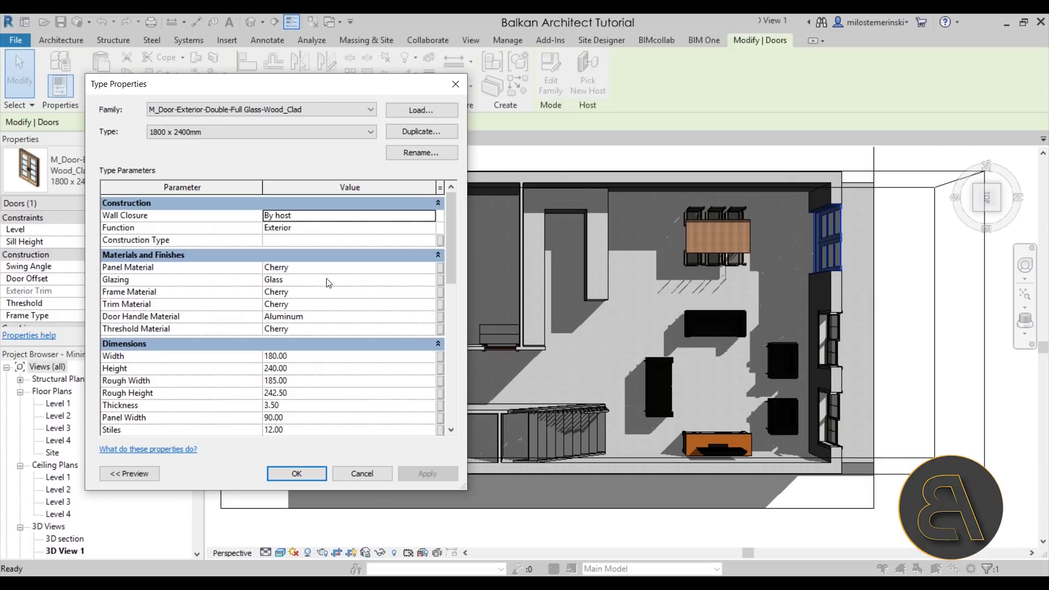
click(455, 84)
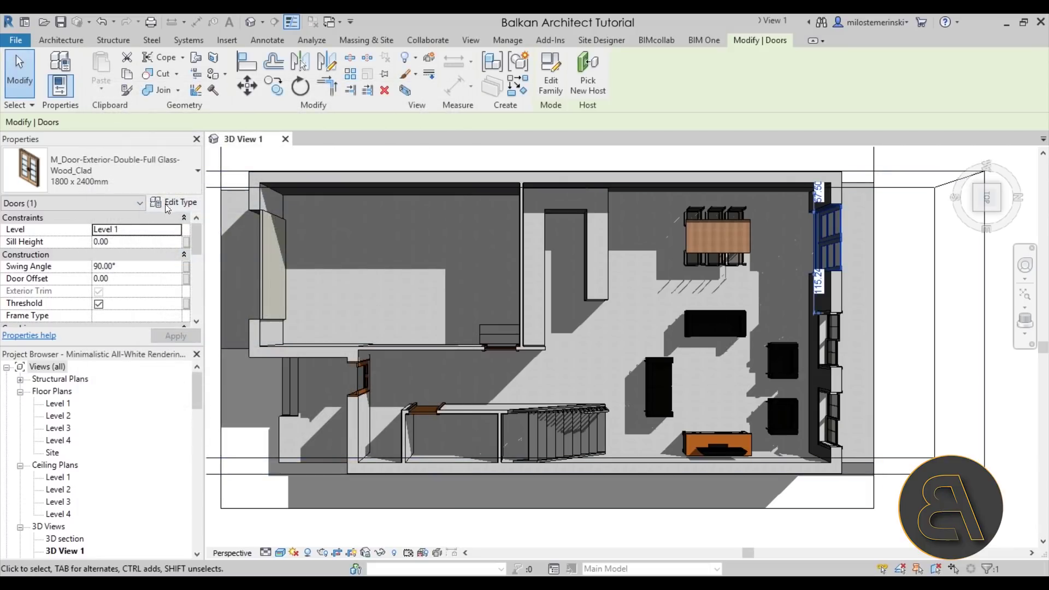
scroll(133, 309, down, 5)
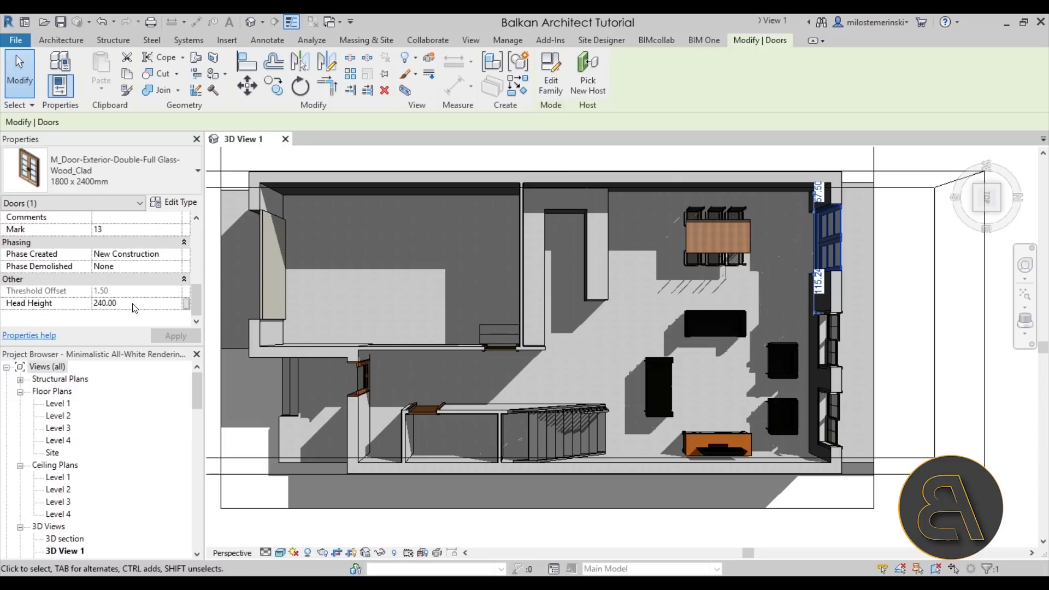
scroll(132, 309, up, 2)
scroll(133, 307, up, 3)
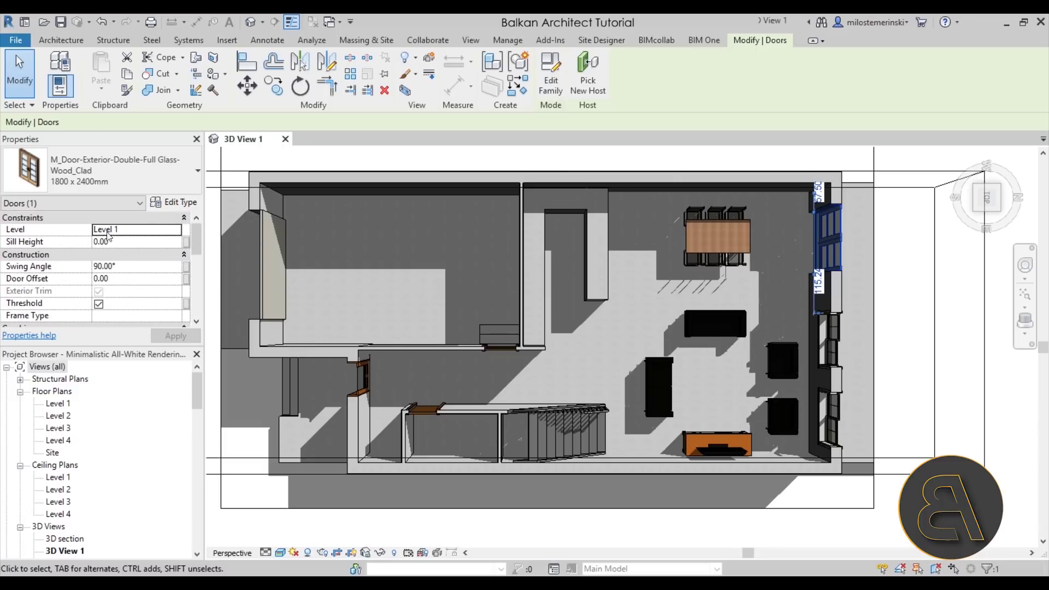
scroll(134, 249, down, 5)
scroll(125, 274, up, 5)
Set the 1800 x 2400mm door's panel, frame, trim, handle and threshold materials to Gypsum Wall Board.
click(180, 203)
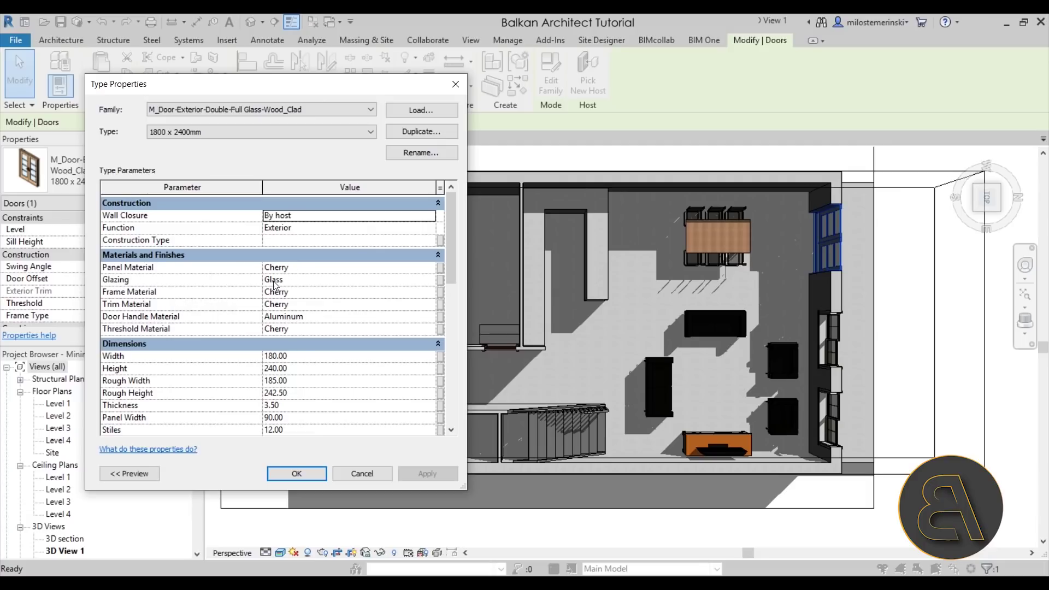
click(305, 268)
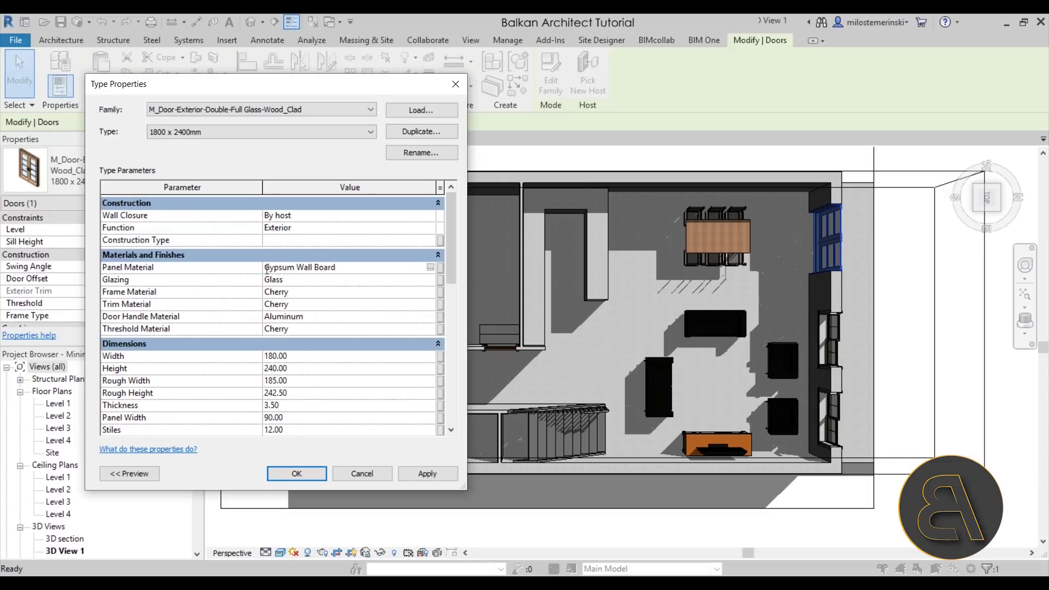
click(315, 293)
text(Gypsum Wall Board)
click(314, 304)
text(Gypsum Wall Board)
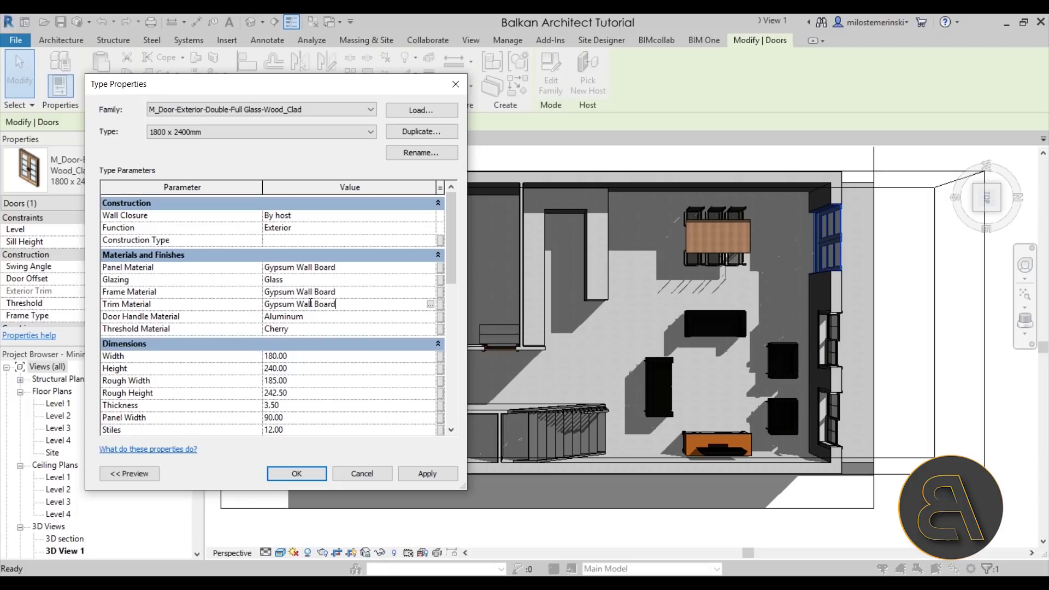
click(309, 317)
text(Gypsum Wall Board)
click(296, 329)
text(Gypsum Wall Board)
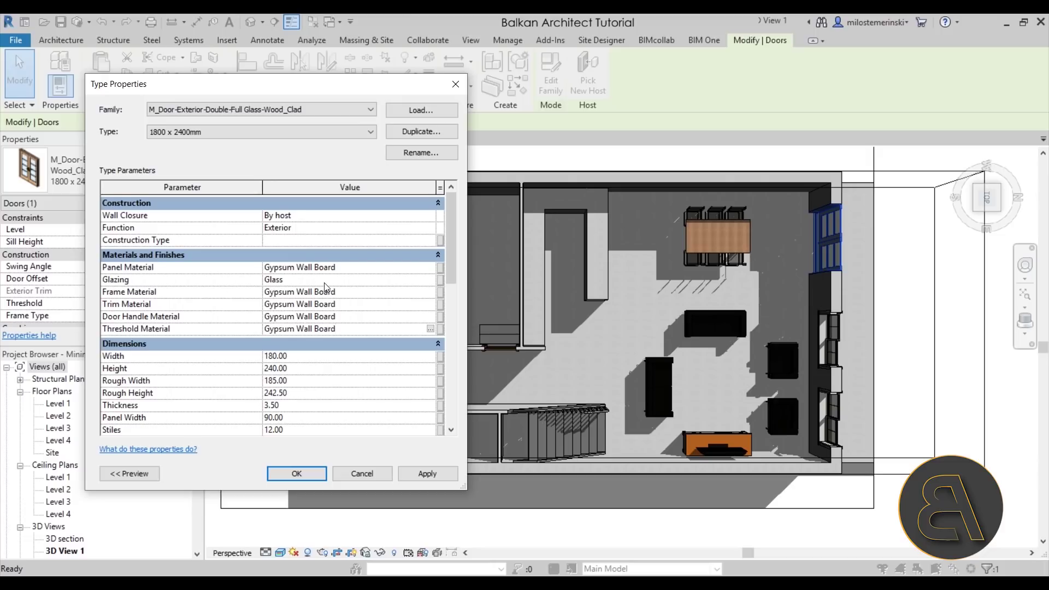
click(437, 474)
click(289, 474)
key(Escape)
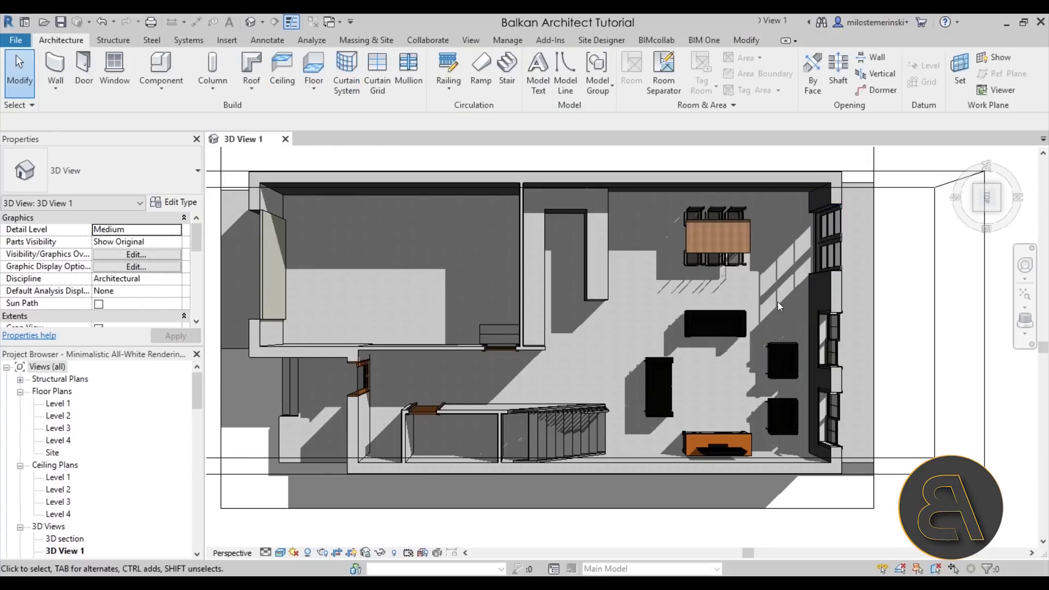
scroll(856, 380, up, 5)
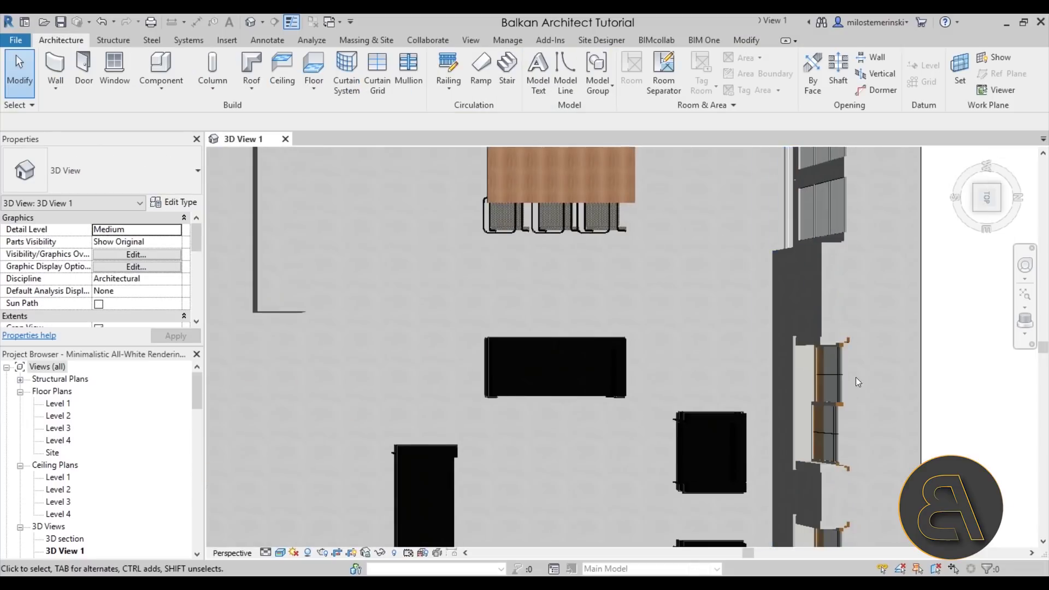
scroll(856, 377, down, 3)
scroll(720, 354, up, 4)
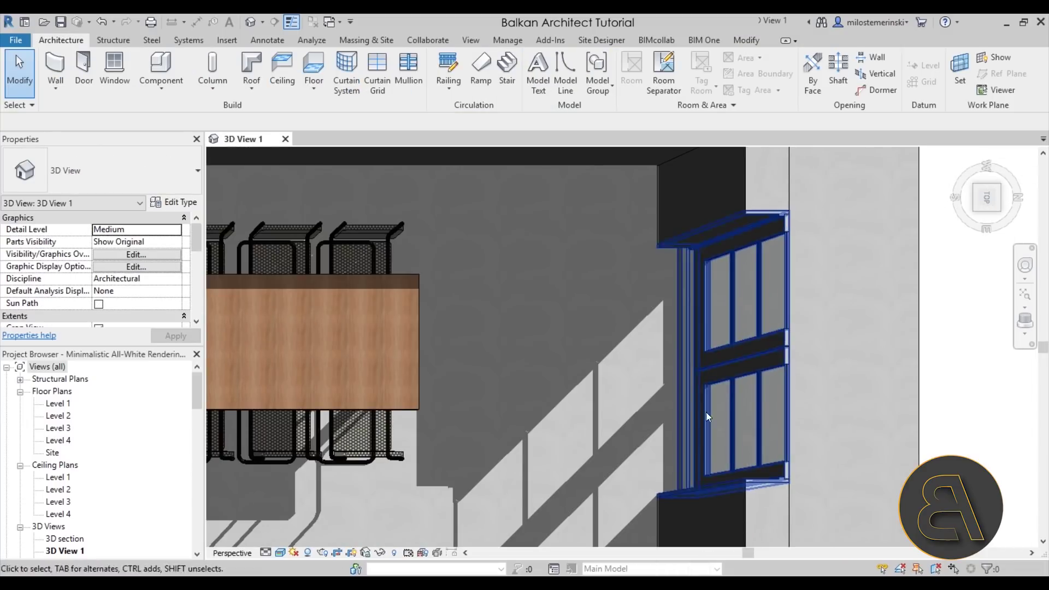
scroll(713, 369, down, 4)
middle_drag(681, 385, 708, 335)
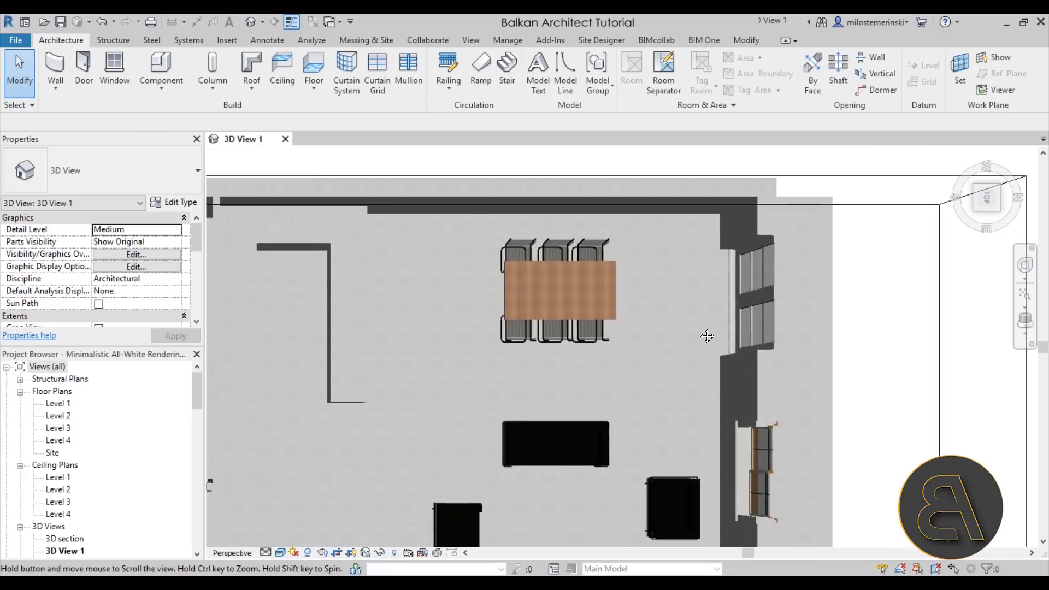
scroll(667, 382, down, 4)
scroll(550, 421, up, 2)
middle_drag(550, 422, 565, 405)
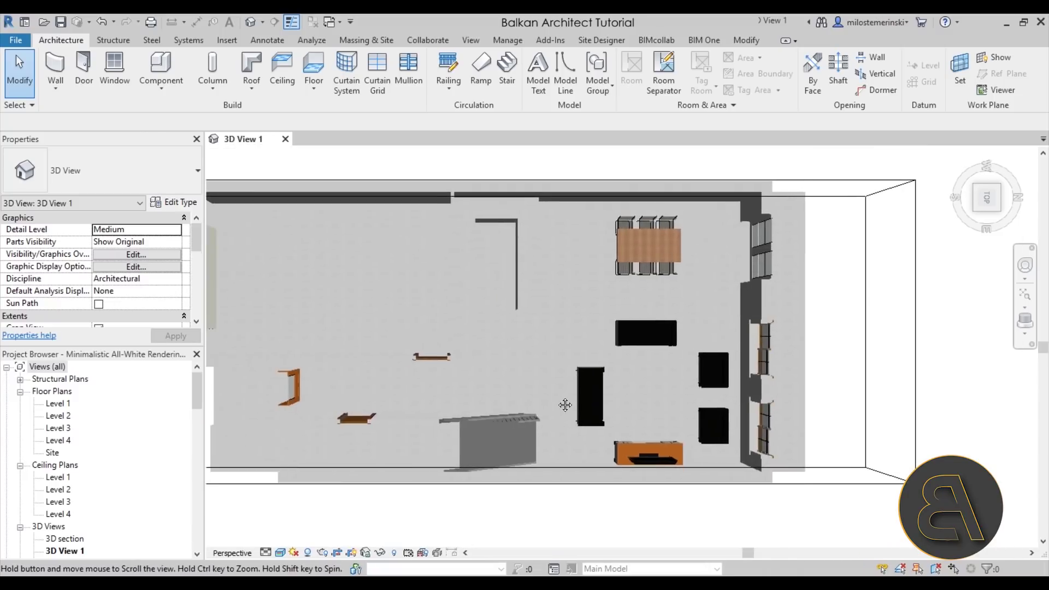
scroll(565, 394, down, 4)
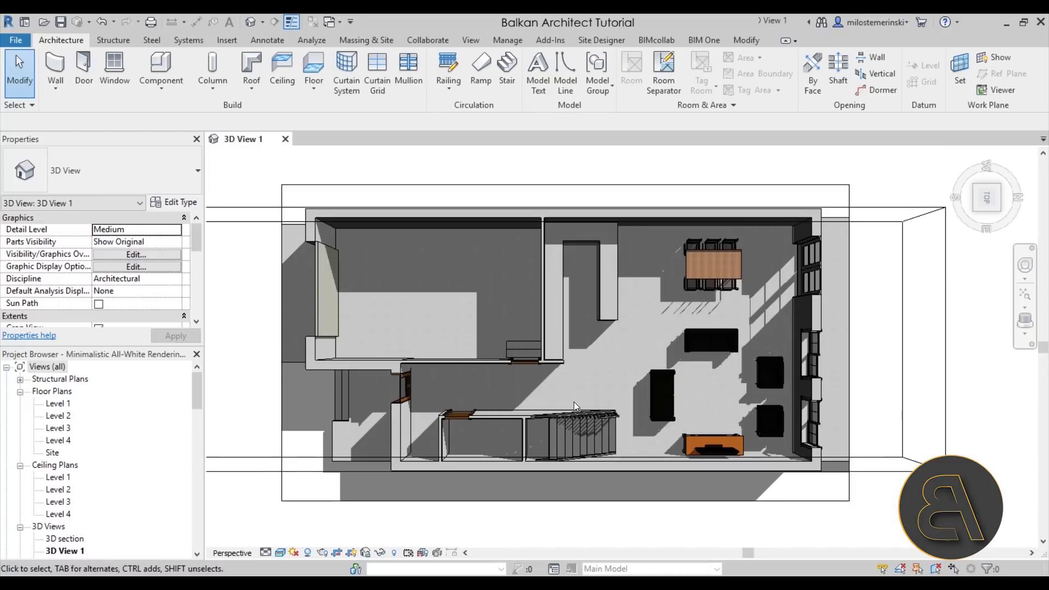
scroll(563, 392, up, 2)
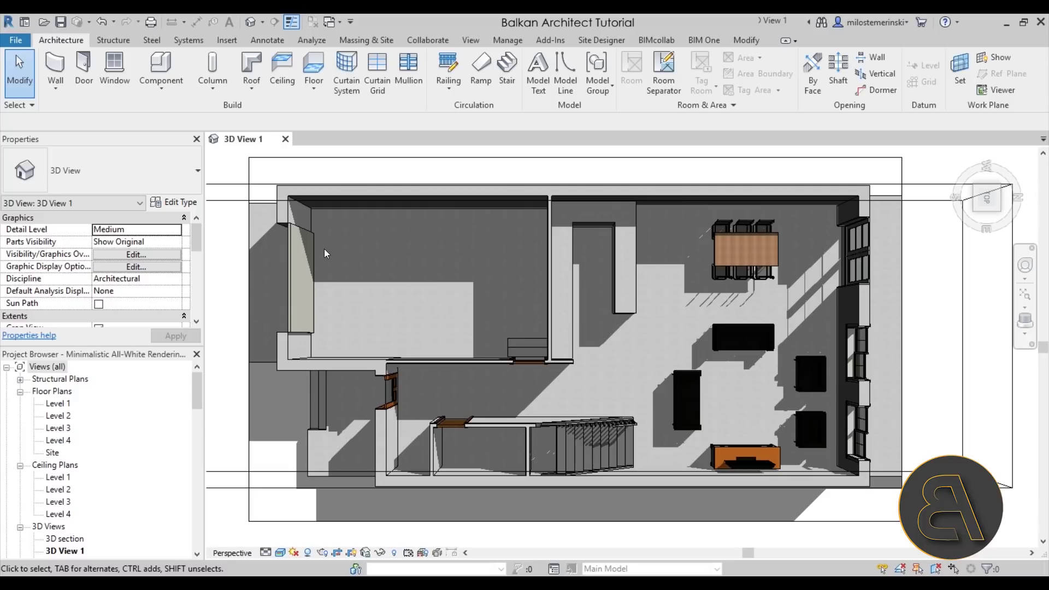
Set the M_Door-Overhead-Rolling 4200 x 4200mm roller and roller box materials to Gypsum Wall Board.
click(309, 257)
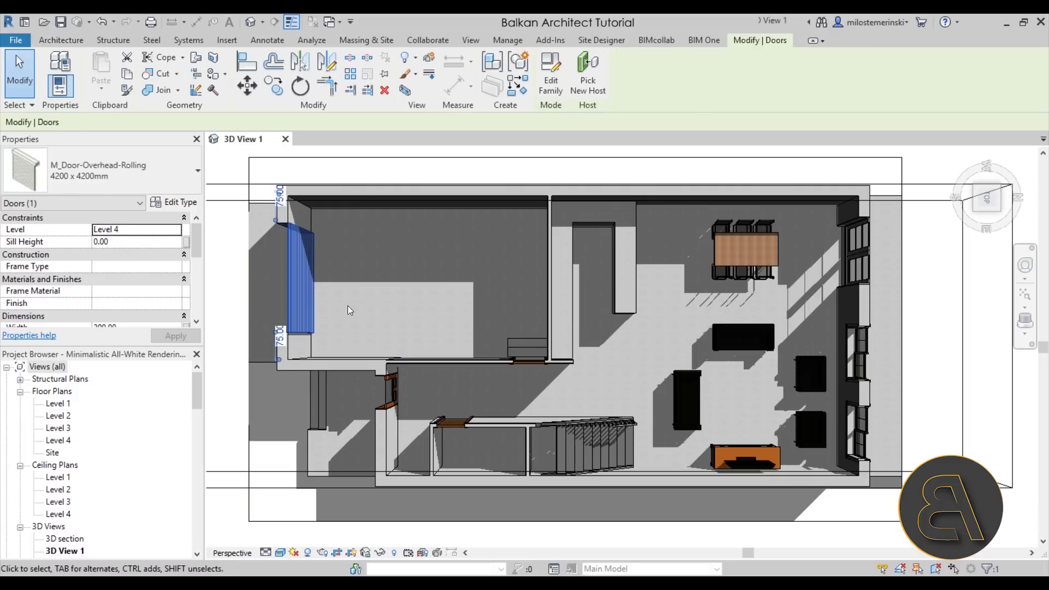
click(175, 202)
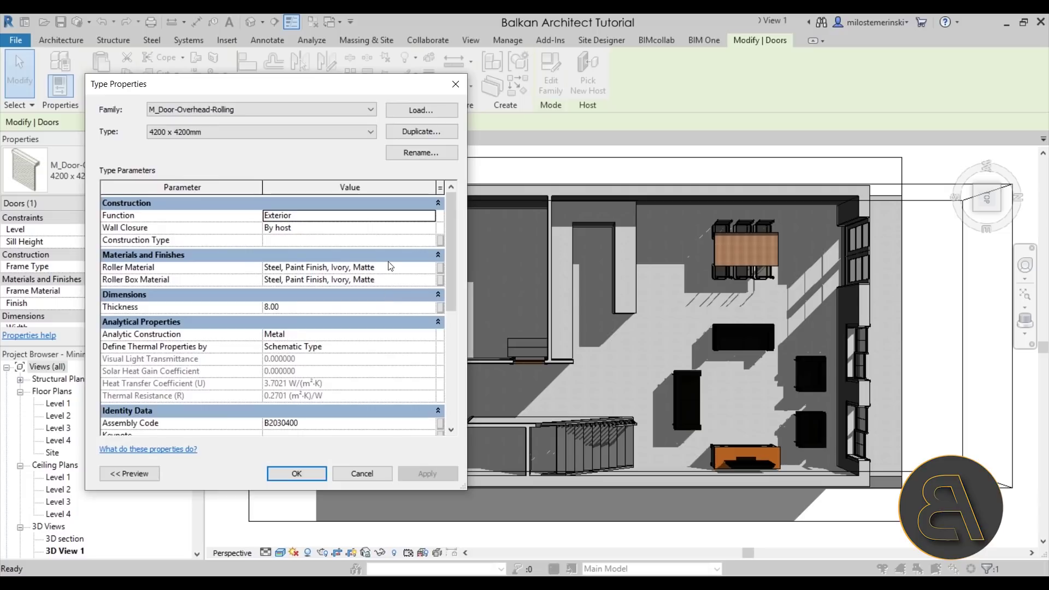
click(389, 268)
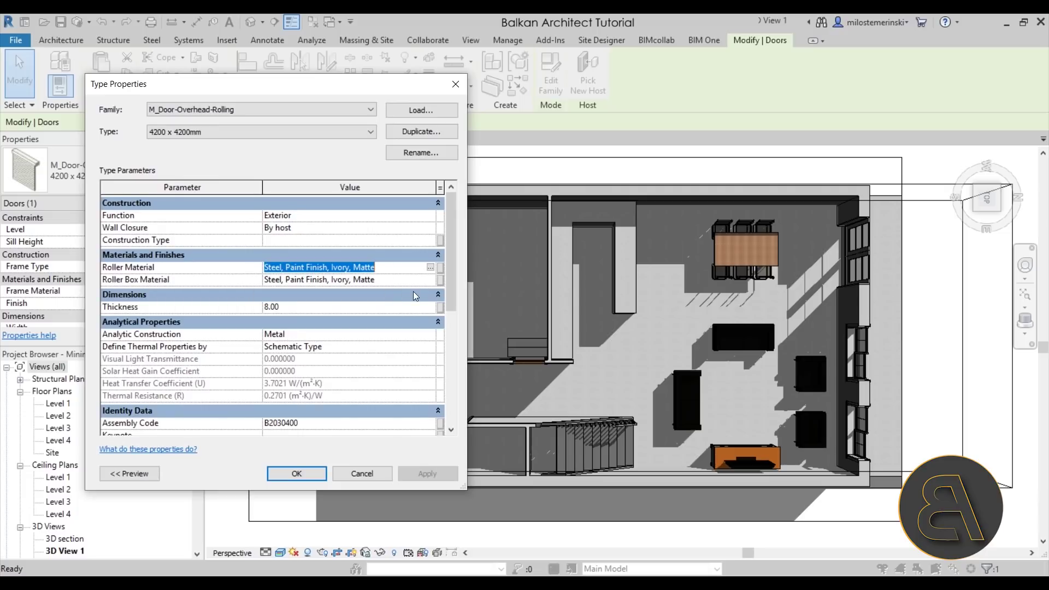
text(Gypsum Wall Board)
click(389, 280)
text(Gypsum Wall Board)
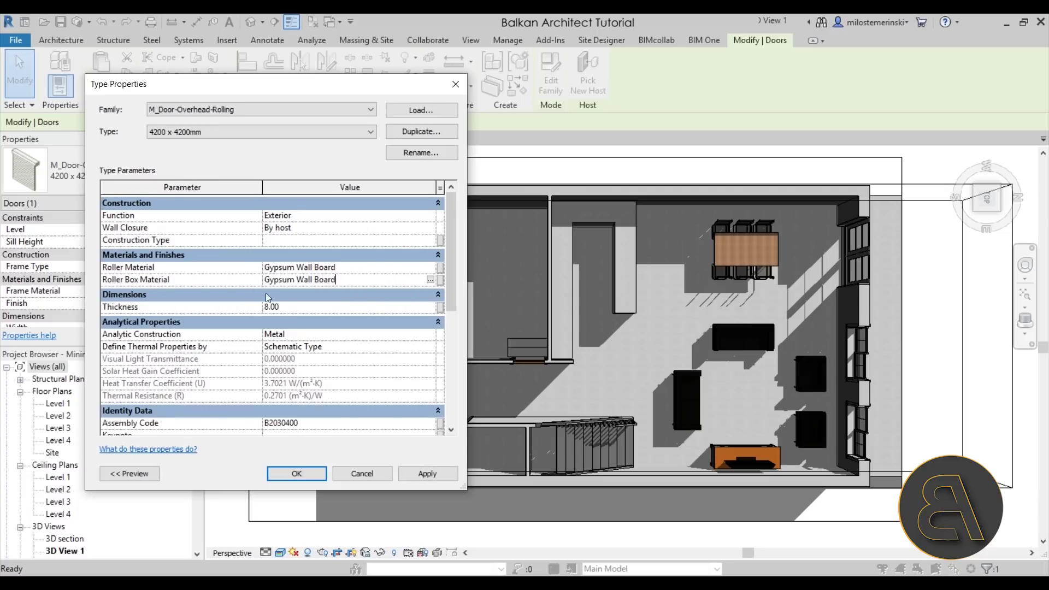
click(426, 473)
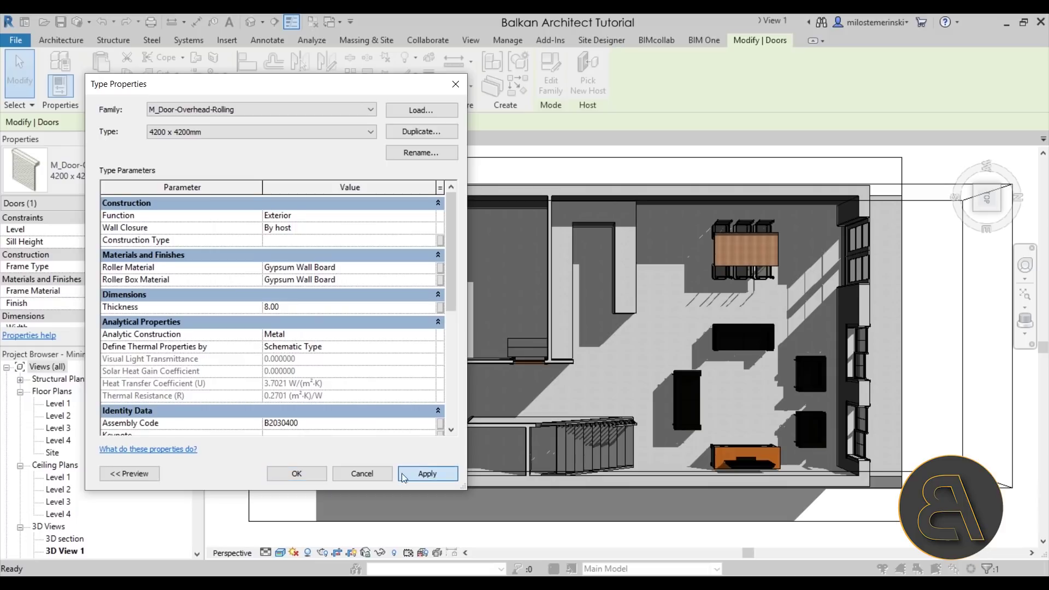
click(298, 473)
key(Escape)
scroll(431, 283, down, 2)
scroll(373, 311, up, 2)
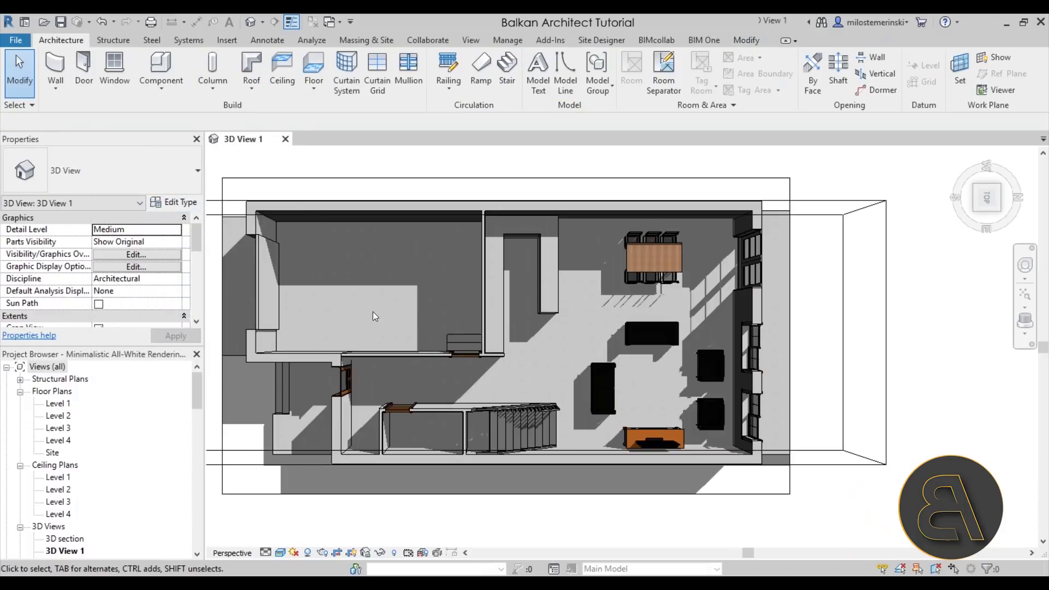
Paste Gypsum Wall Board into the 900 x 2400mm half-arch door's non-glazing material fields.
click(346, 385)
click(175, 203)
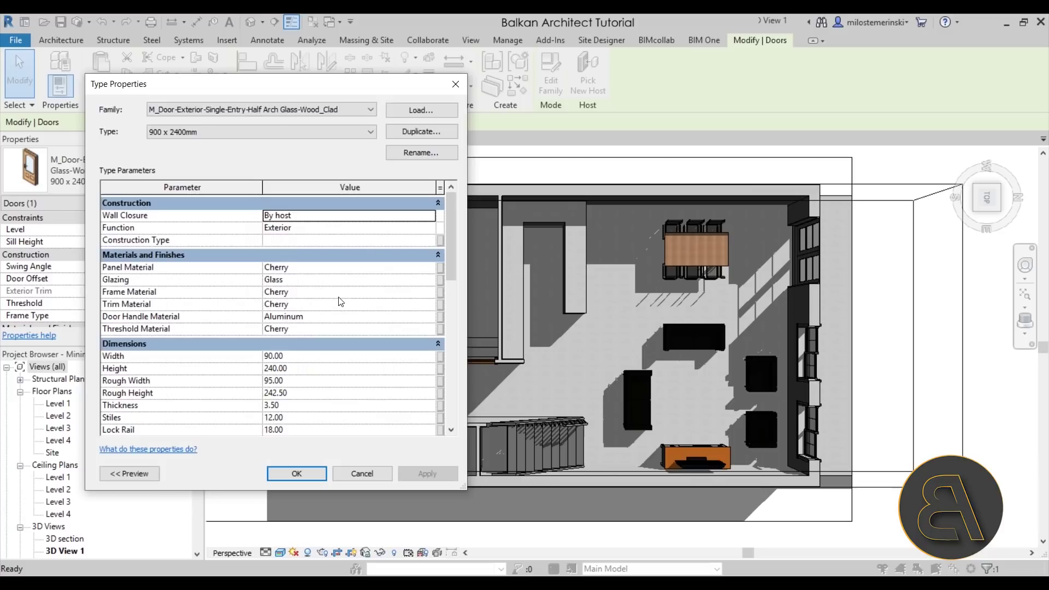
click(326, 273)
click(325, 269)
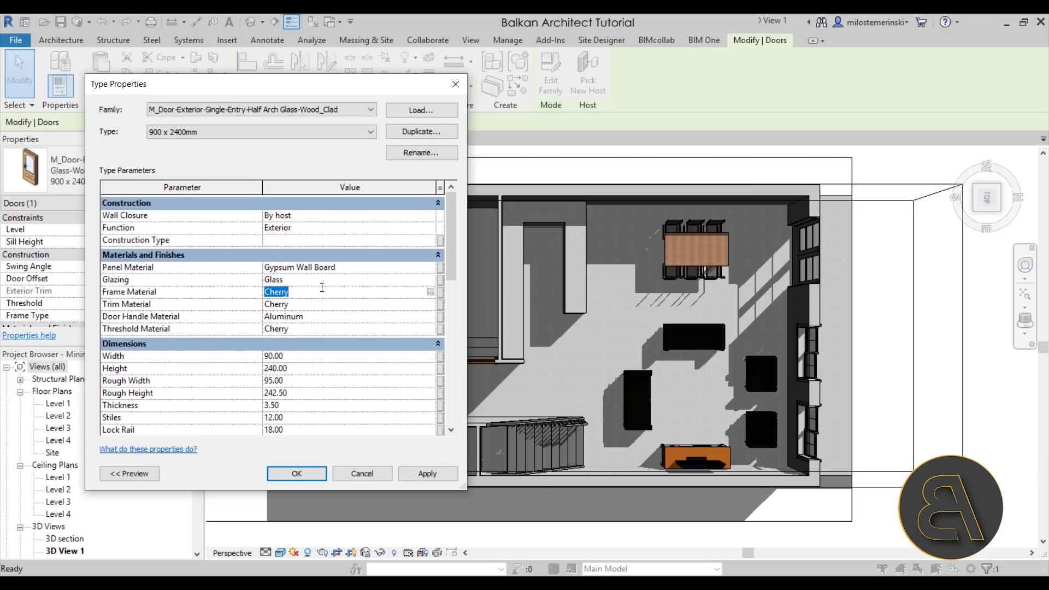
text(Gypsum Wall Board)
click(320, 304)
text(Gypsum Wall Board)
click(312, 330)
text(Gypsum Wall Board)
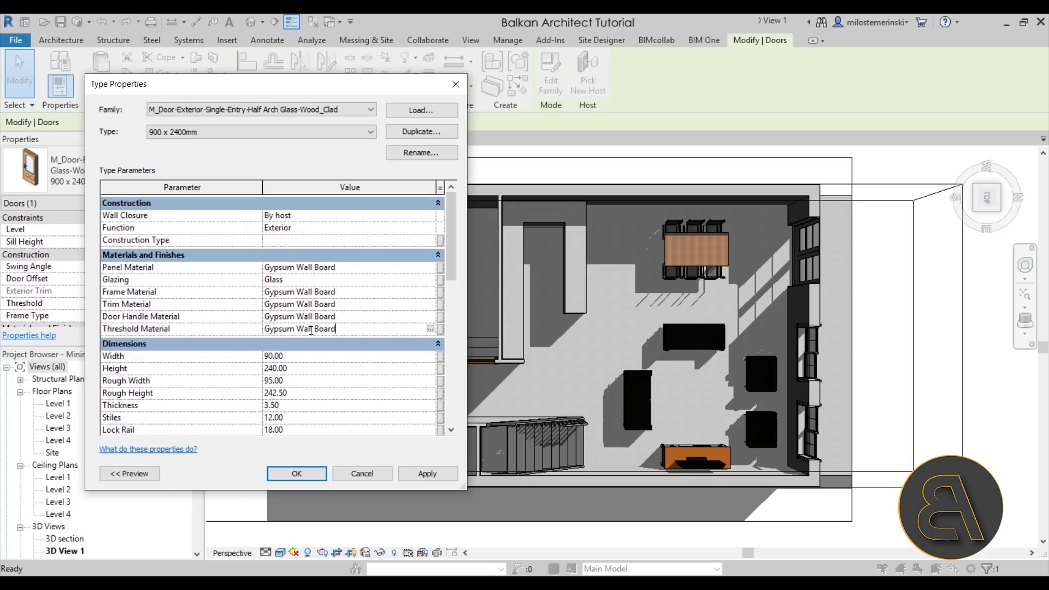
click(419, 479)
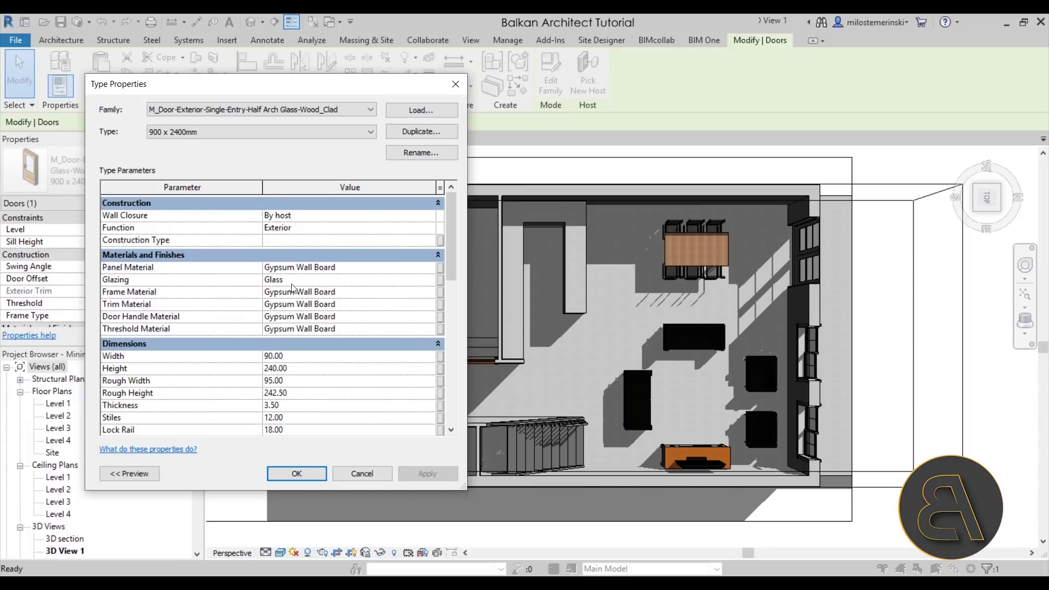
click(298, 473)
Select the two flush doors in the lower and upper walls, then clear the selection.
key(Escape)
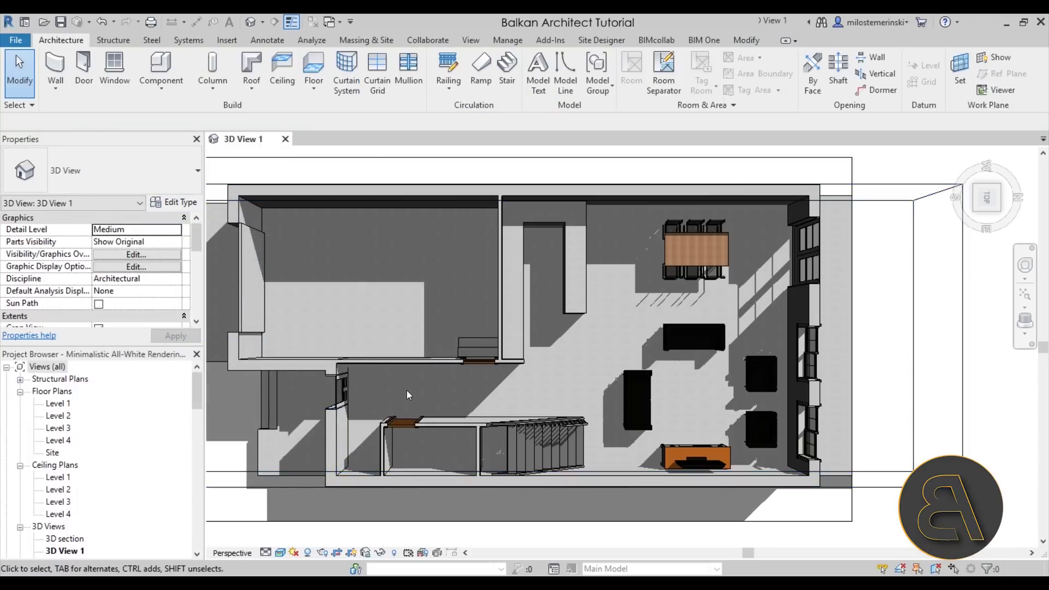
scroll(407, 391, up, 5)
scroll(347, 404, down, 5)
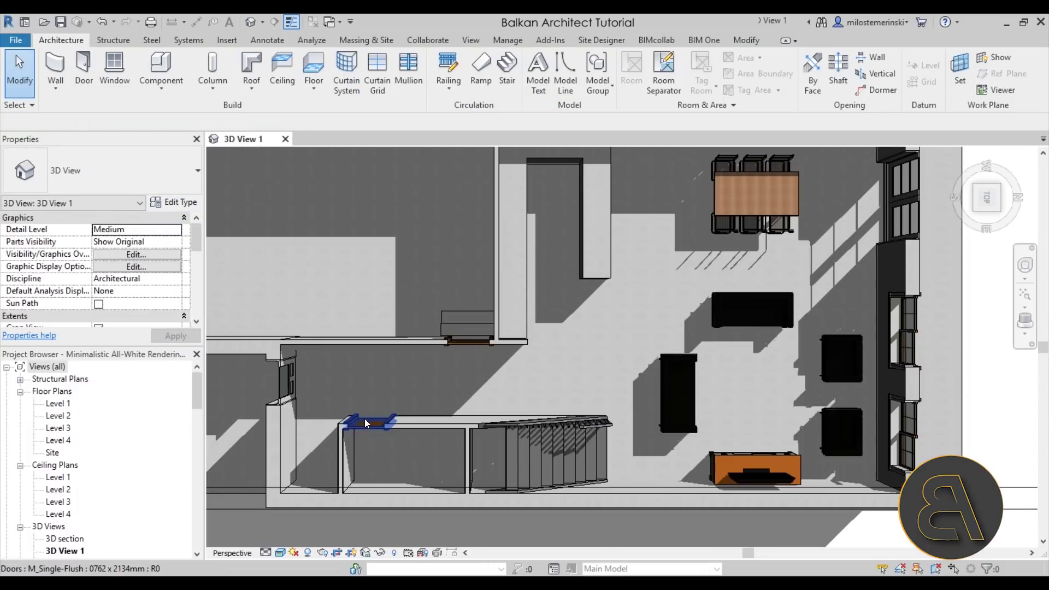
click(366, 424)
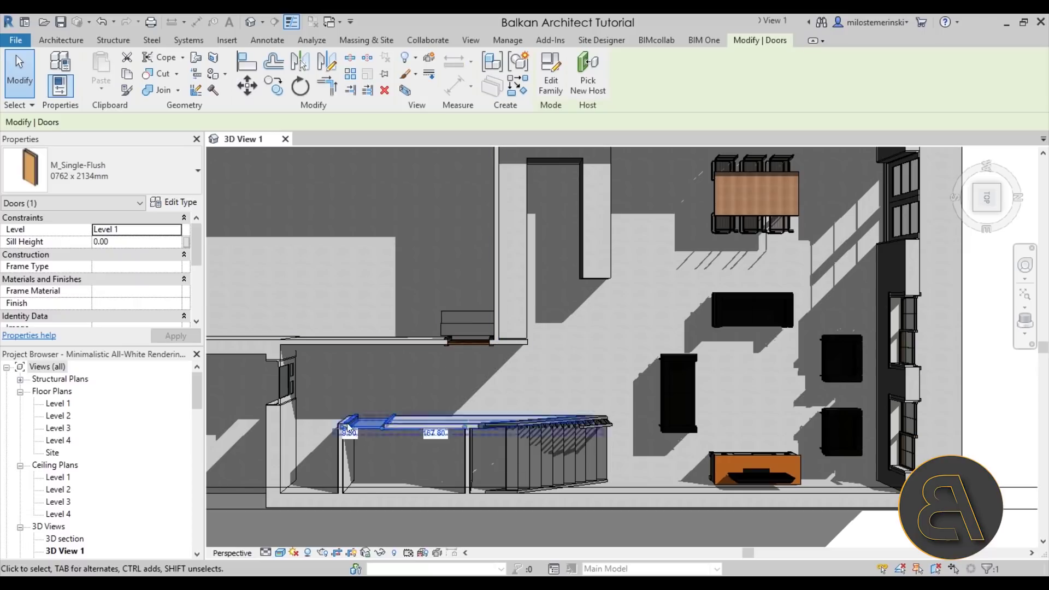
ctrl+click(473, 344)
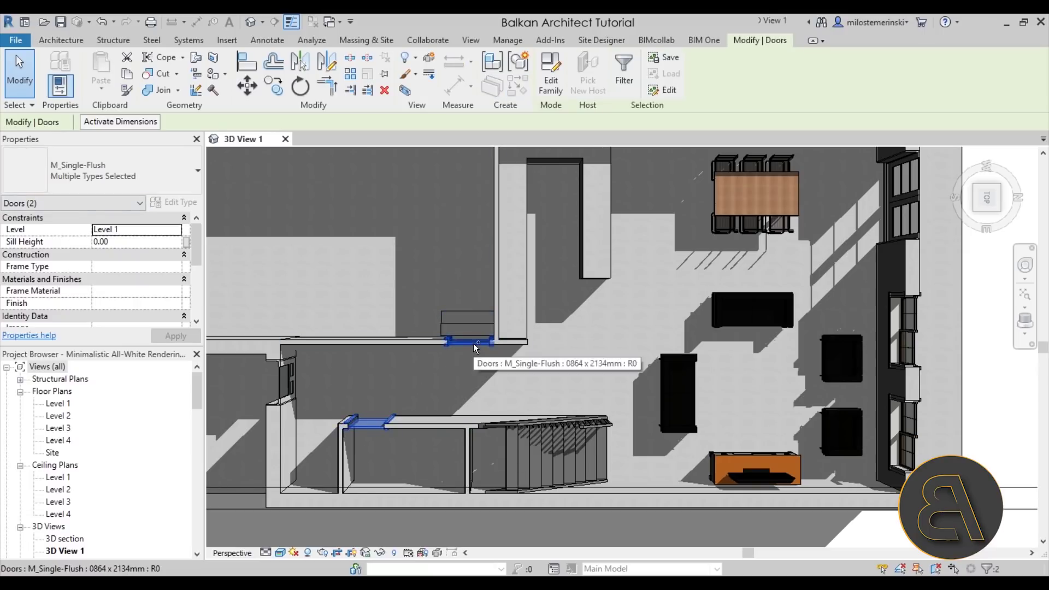
key(Escape)
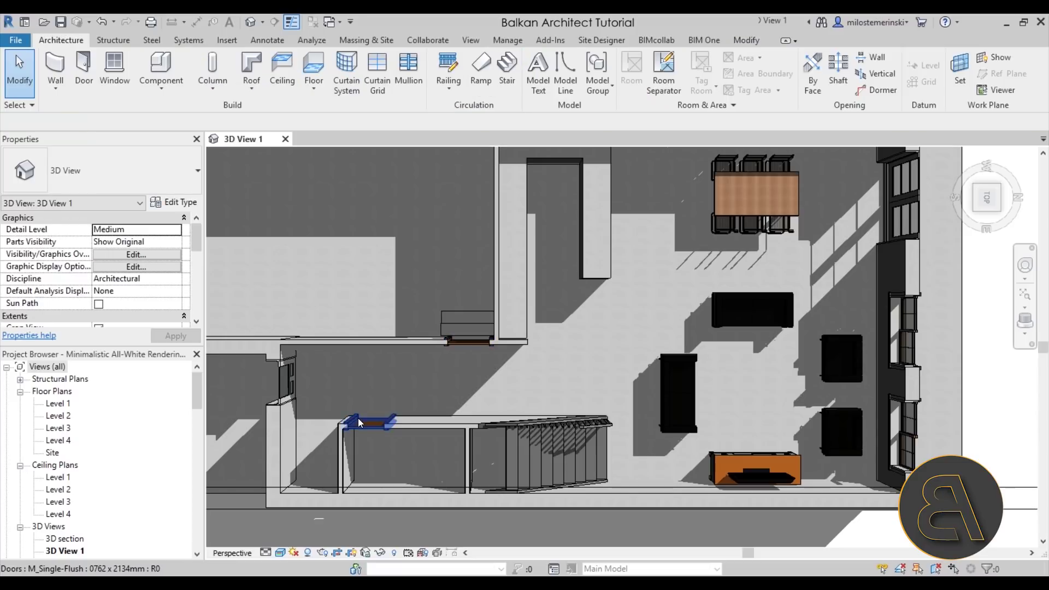
Set the lower-left flush door's door and frame materials to Gypsum Wall Board.
click(359, 420)
click(173, 204)
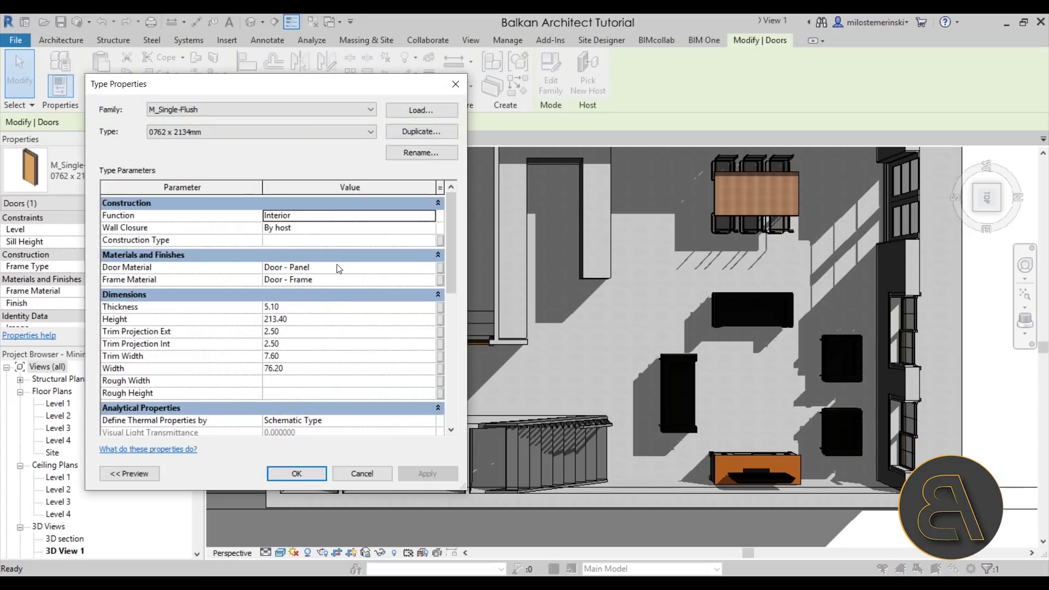
click(337, 266)
click(337, 281)
text(Gypsum Wall Board)
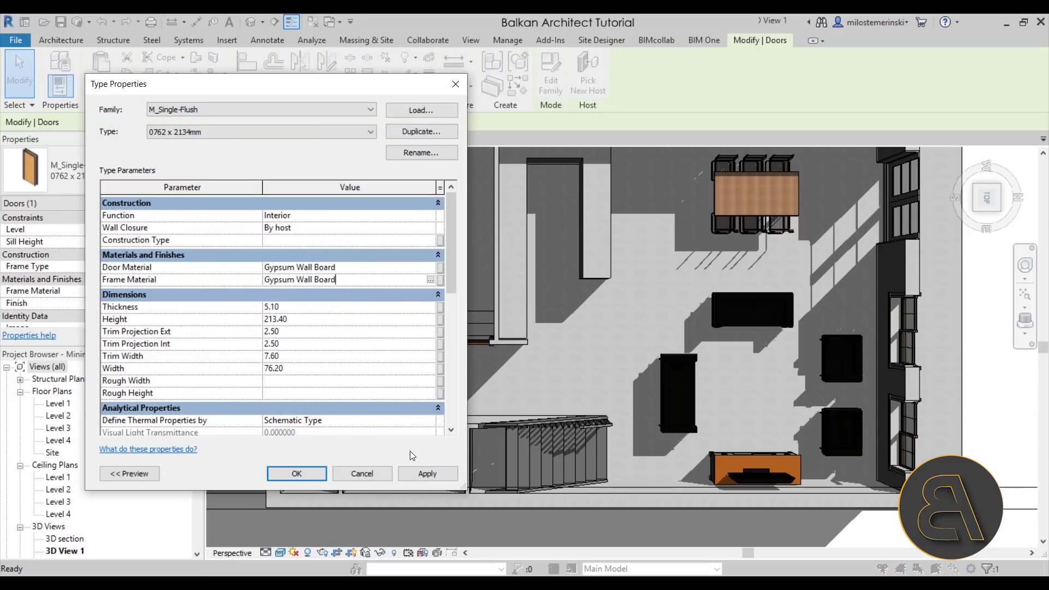
click(419, 474)
click(298, 473)
key(Escape)
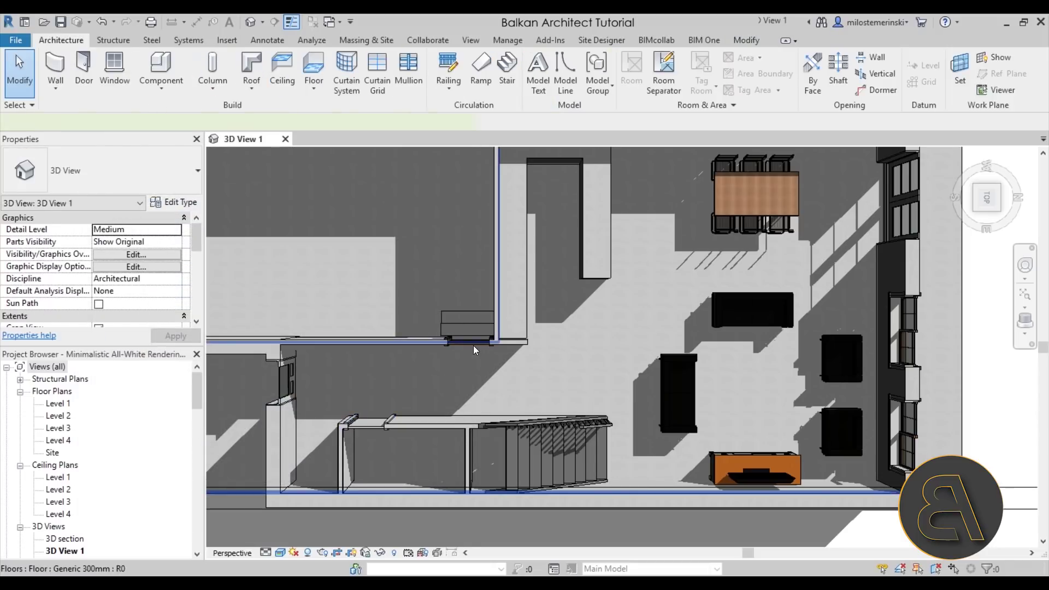
Set the upper door's panel and frame materials to Gypsum Wall Board too.
click(467, 344)
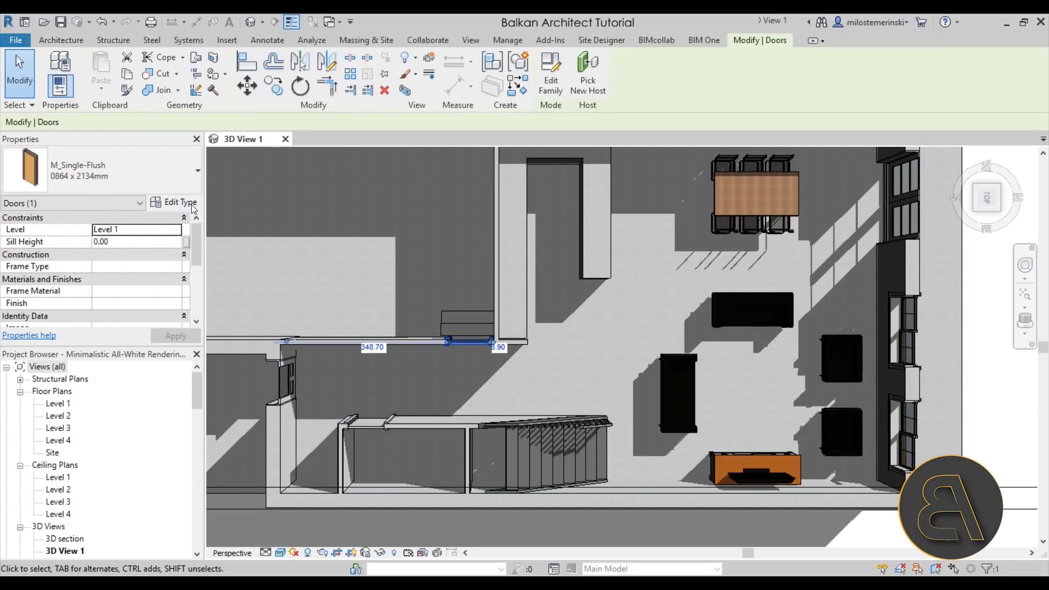
click(175, 202)
click(348, 266)
text(Gypsum Wall Board)
click(337, 280)
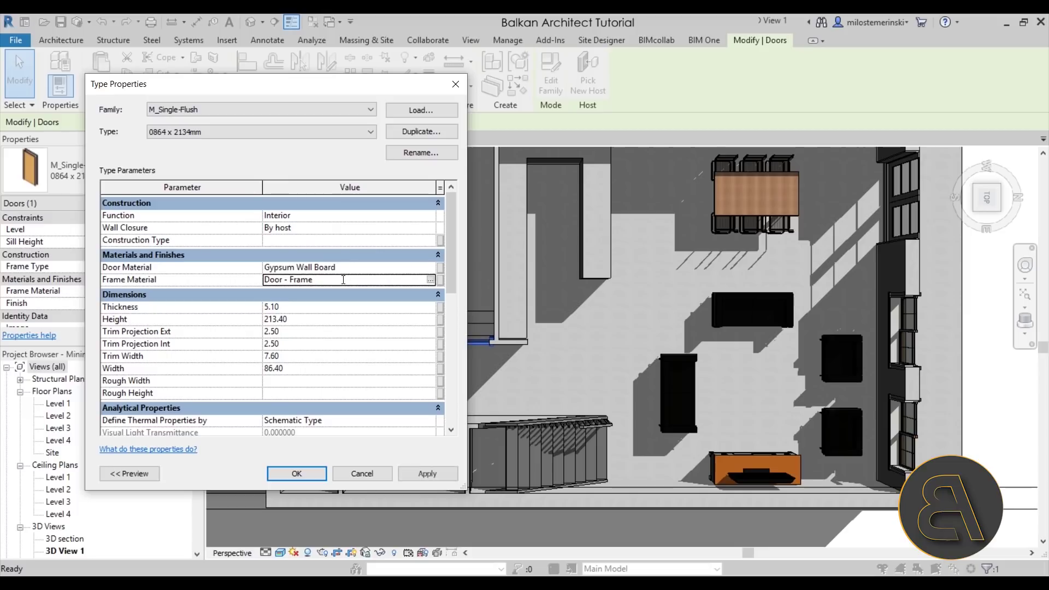
text(Gypsum Wall Board)
click(427, 473)
click(297, 474)
key(Escape)
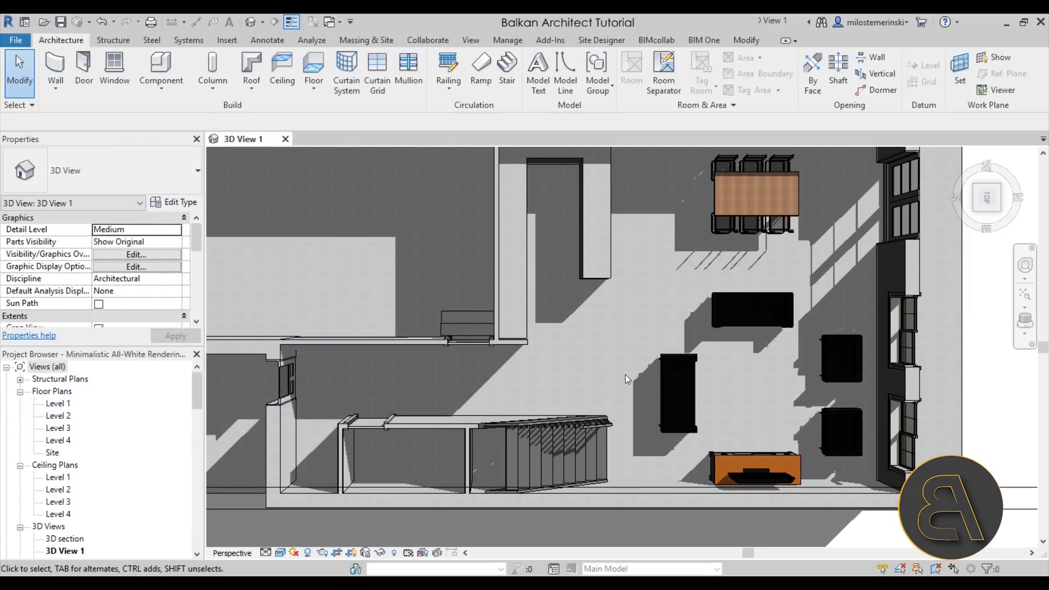
Change the M_Sofa-Corbu Cushion Material to Gypsum Wall Board.
scroll(625, 375, down, 4)
scroll(563, 331, up, 5)
click(443, 387)
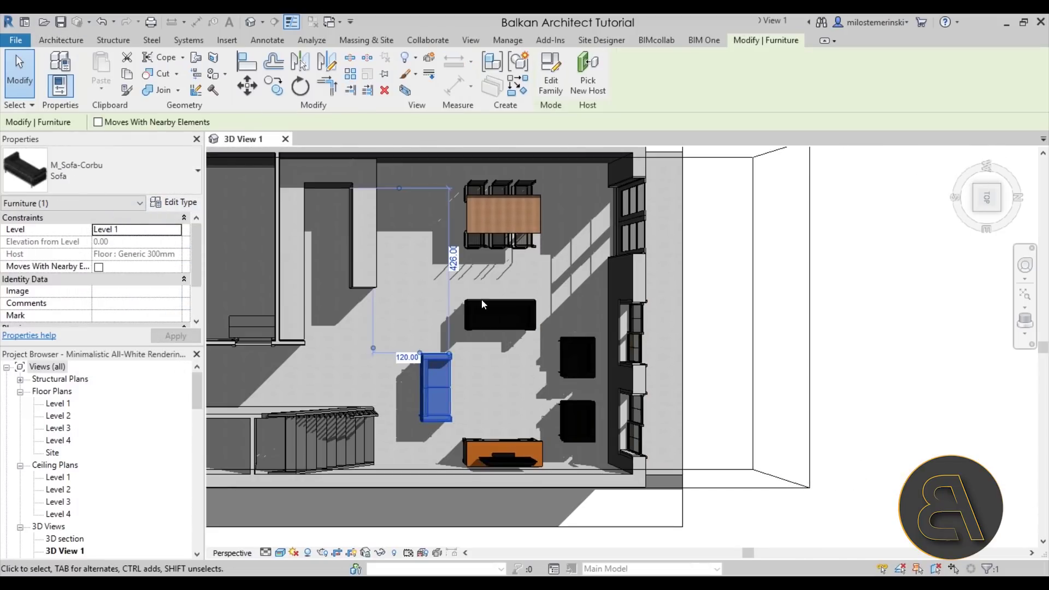
click(173, 202)
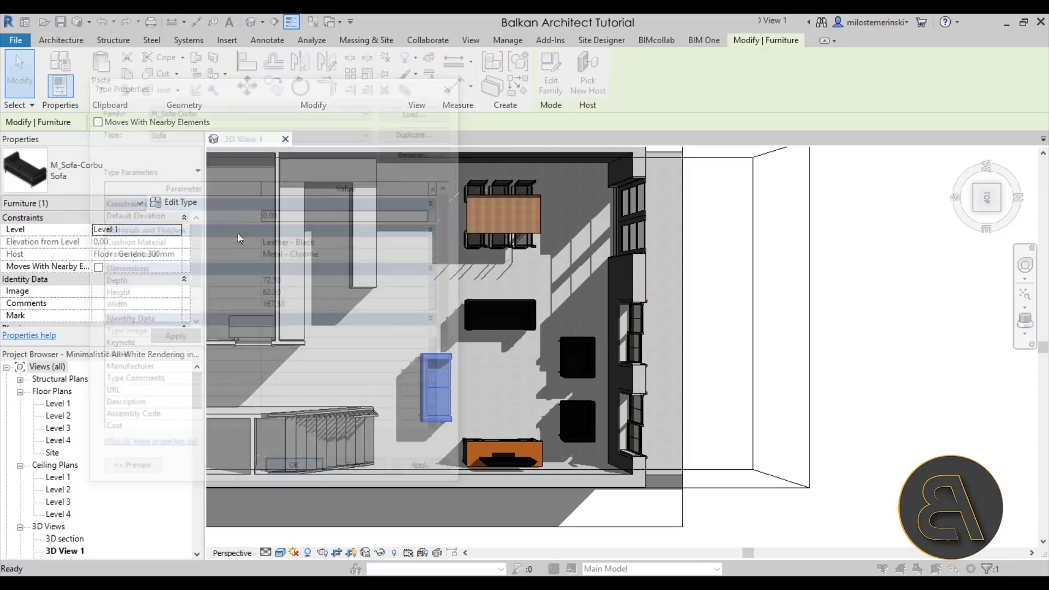
click(340, 244)
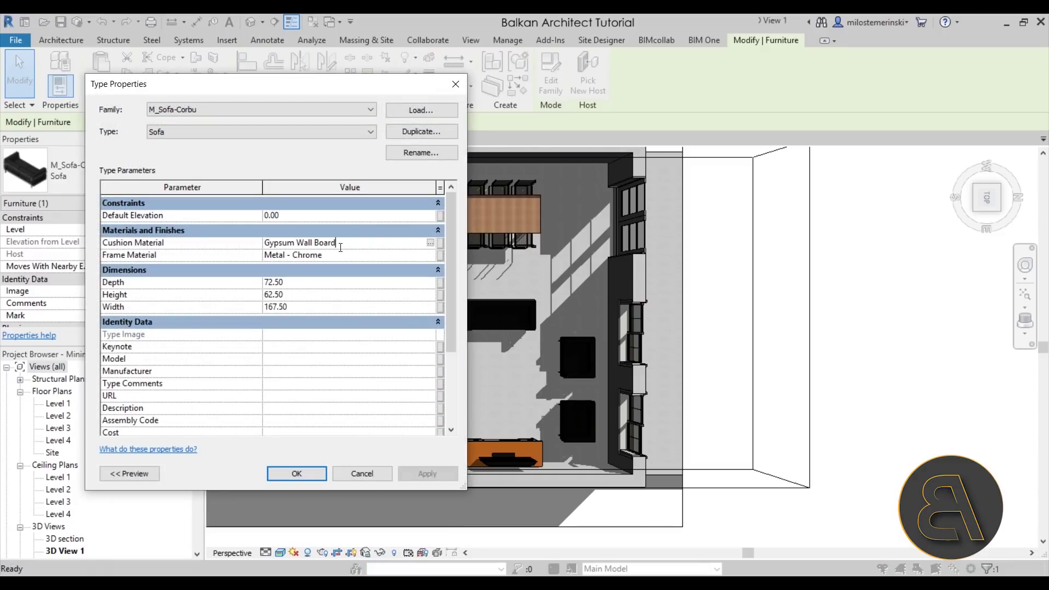
click(310, 470)
key(Escape)
Set the Corbu armchair's Cushion and Frame Material to Gypsum Wall Board.
click(559, 363)
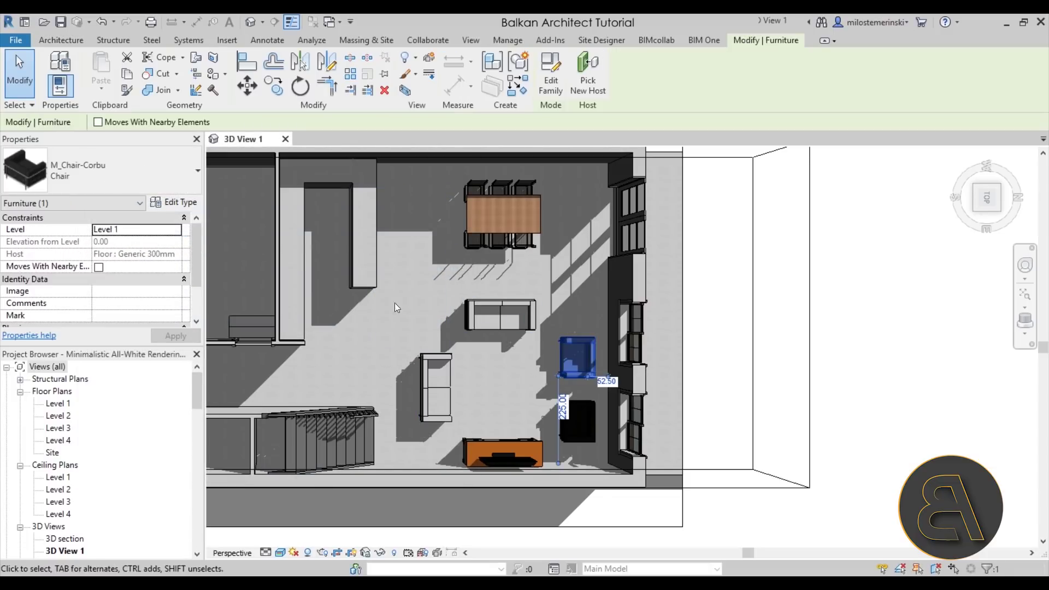
click(184, 208)
click(328, 243)
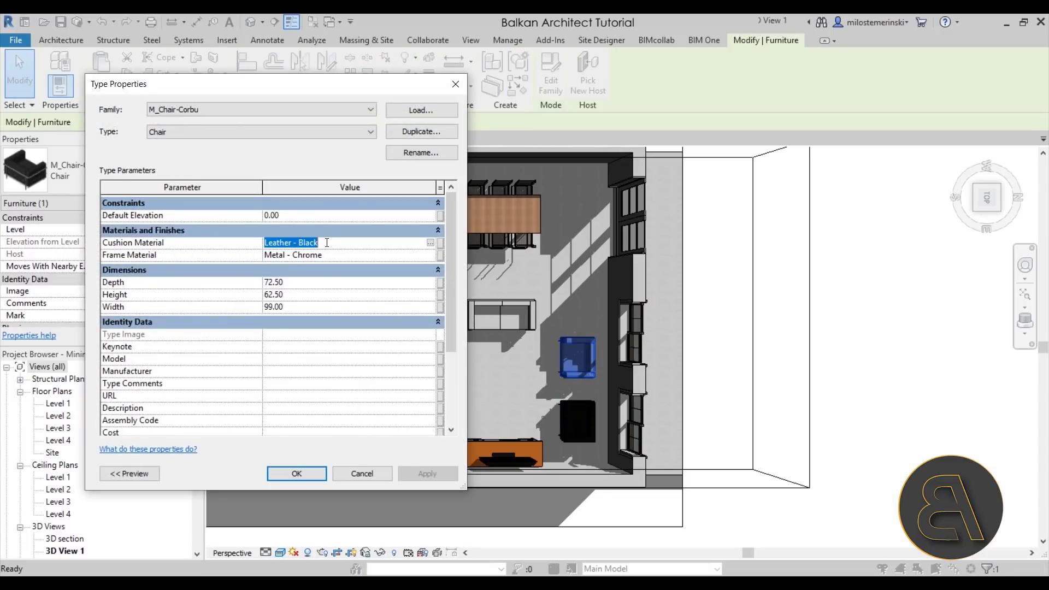
text(Gypsum Wall Board)
click(330, 254)
text(Gypsum Wall Board)
click(438, 475)
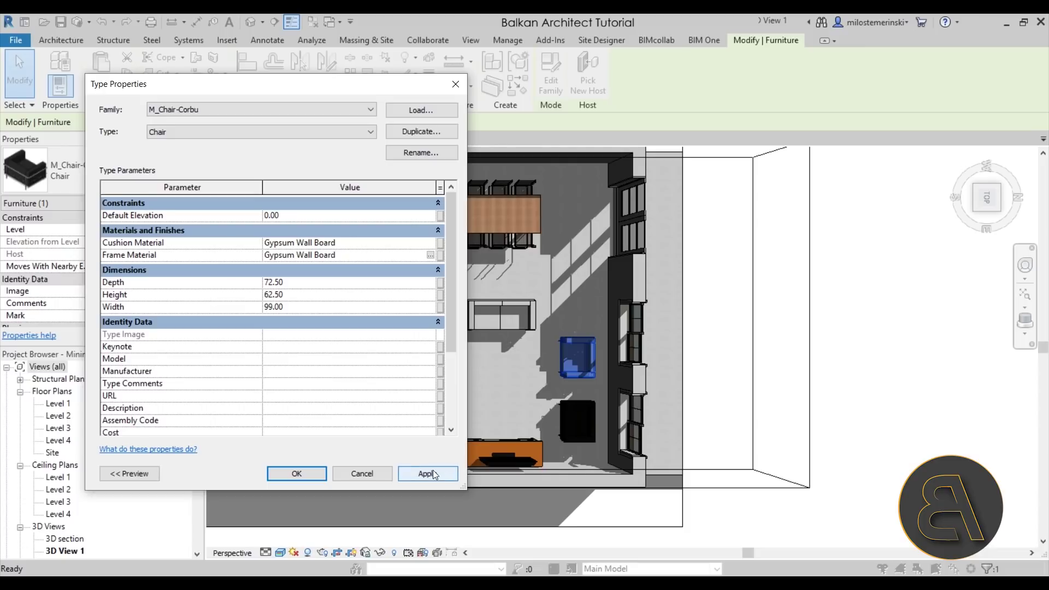
click(299, 474)
click(482, 406)
scroll(539, 429, up, 4)
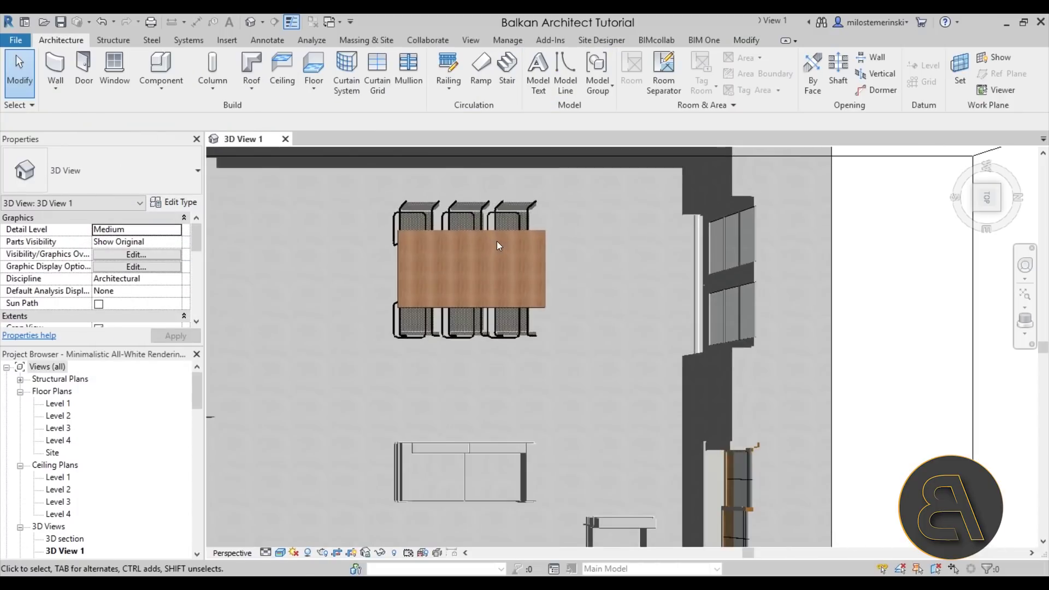
Set the dining table's Base and Top Material to Gypsum Wall Board.
click(493, 233)
scroll(98, 277, down, 2)
scroll(97, 277, up, 2)
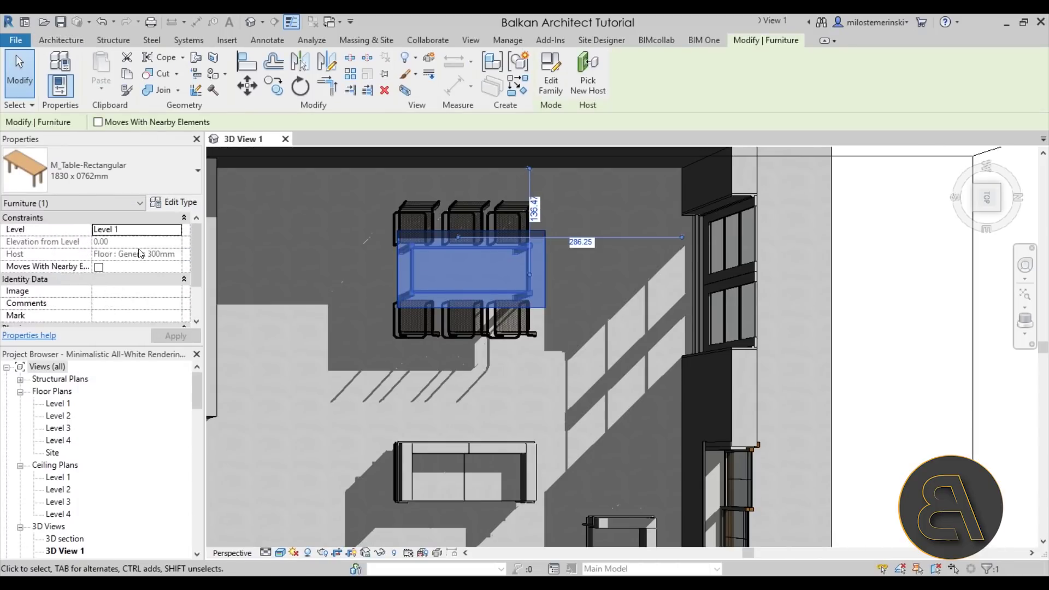
click(182, 204)
click(308, 242)
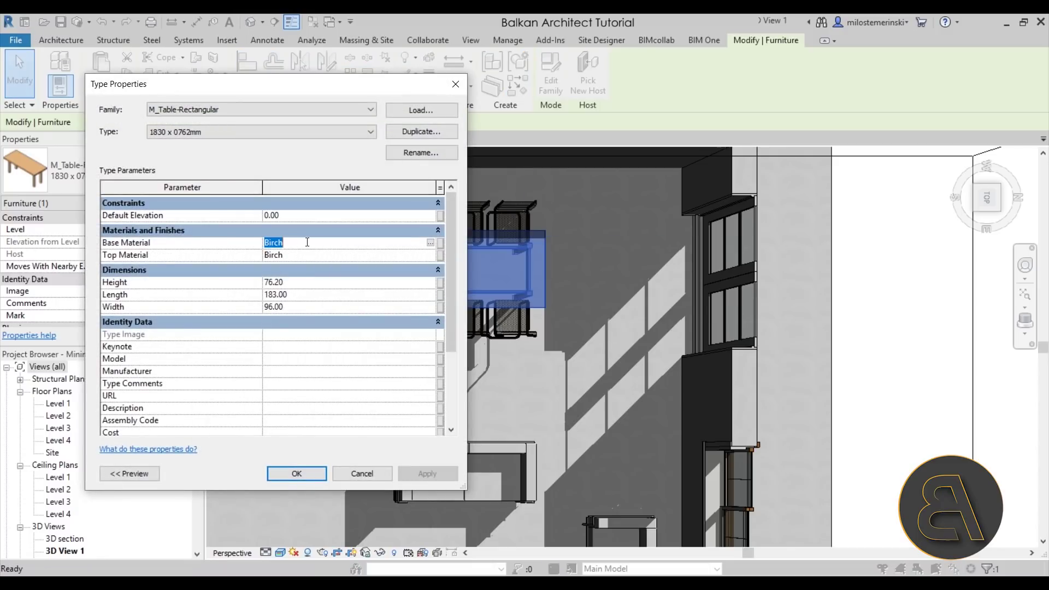
text(Gypsum Wall Board)
click(308, 253)
text(Gypsum Wall Board)
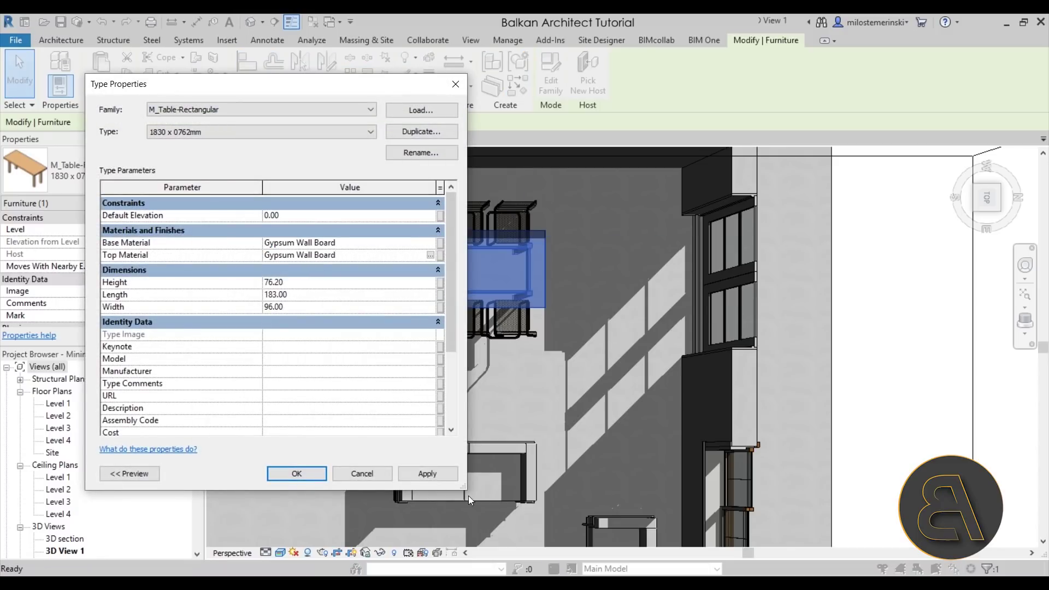
click(428, 474)
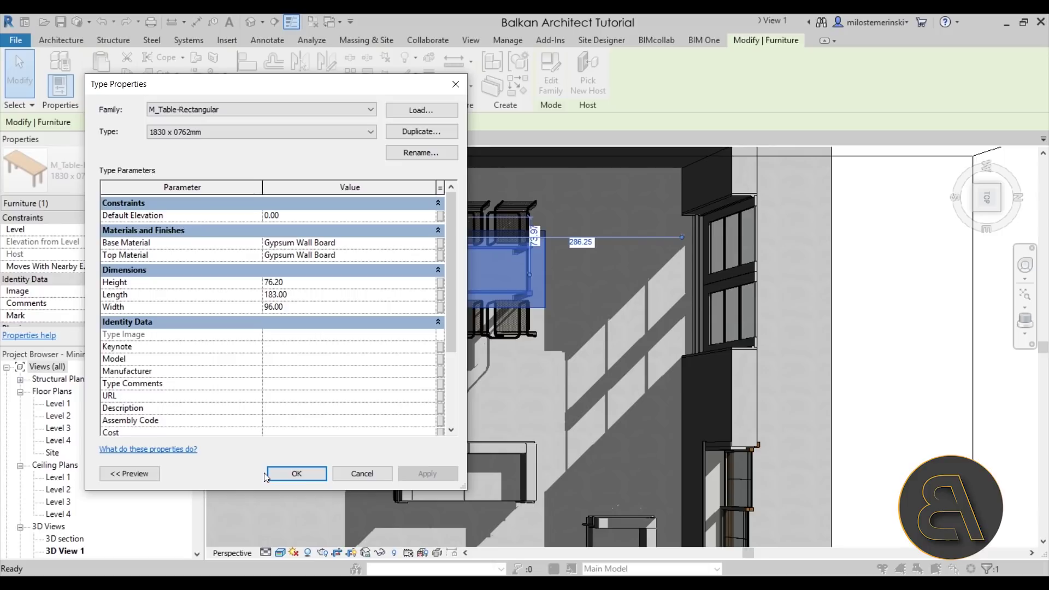
click(321, 473)
key(Escape)
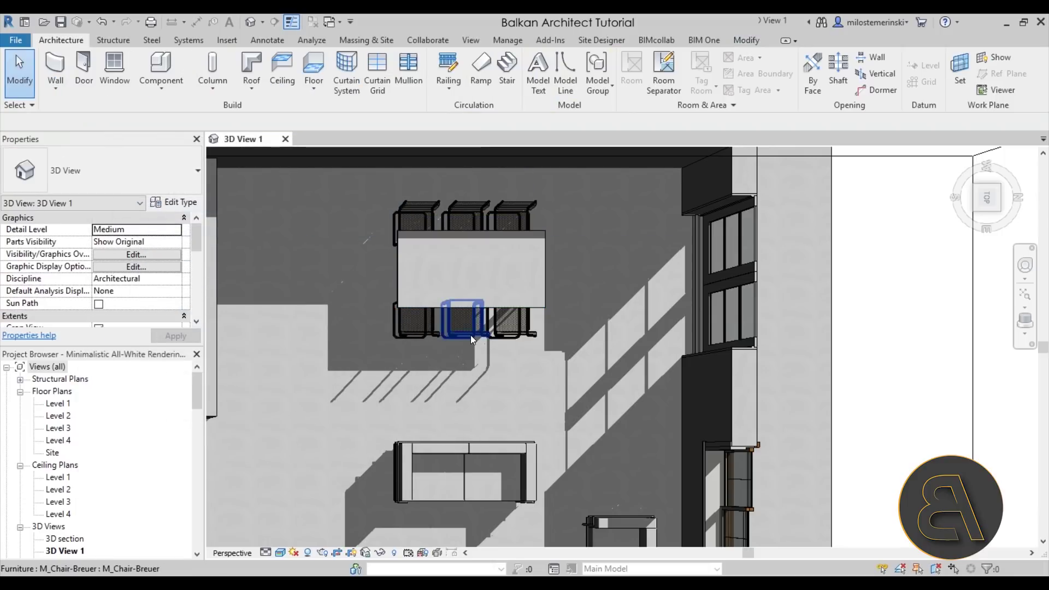
Set the Breuer chair's Seat/Back and Tubing Material to Gypsum Wall Board.
click(471, 336)
click(170, 205)
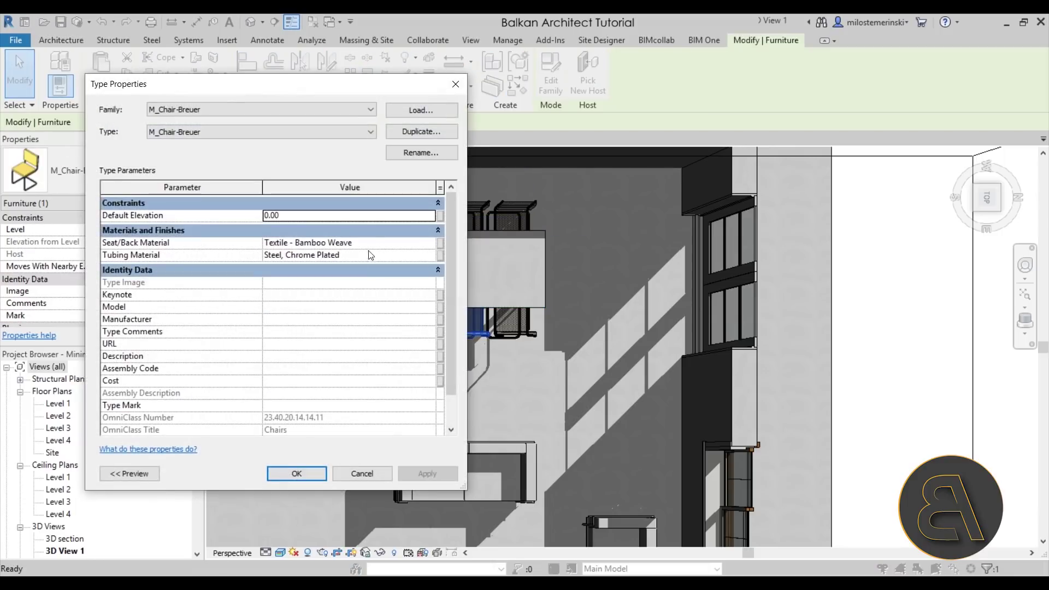
click(372, 241)
text(Gypsum Wall Board)
click(372, 256)
text(Gypsum Wall Board)
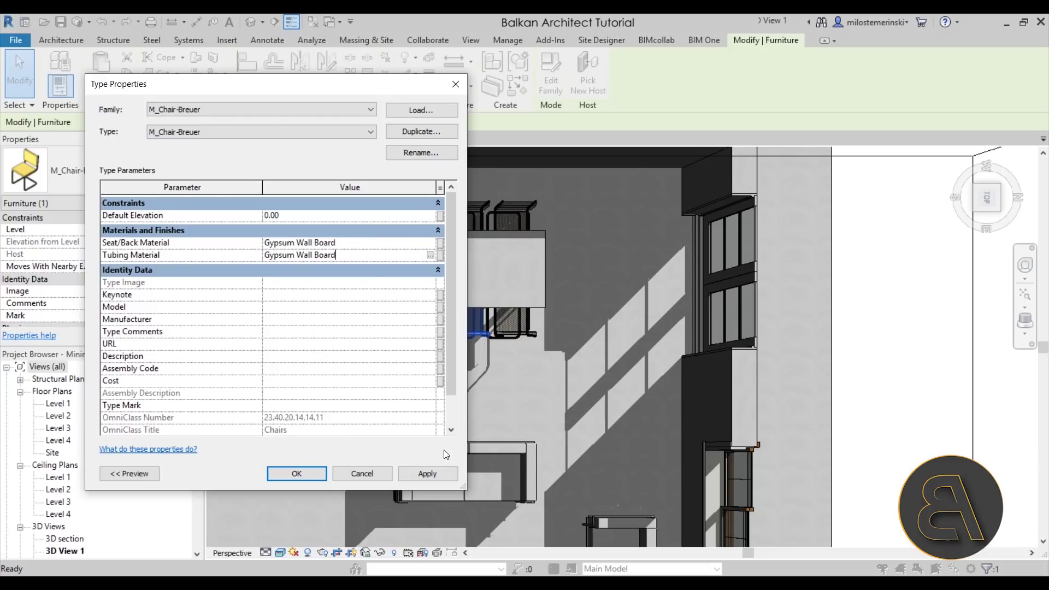
click(427, 473)
click(290, 471)
key(Escape)
scroll(549, 385, down, 5)
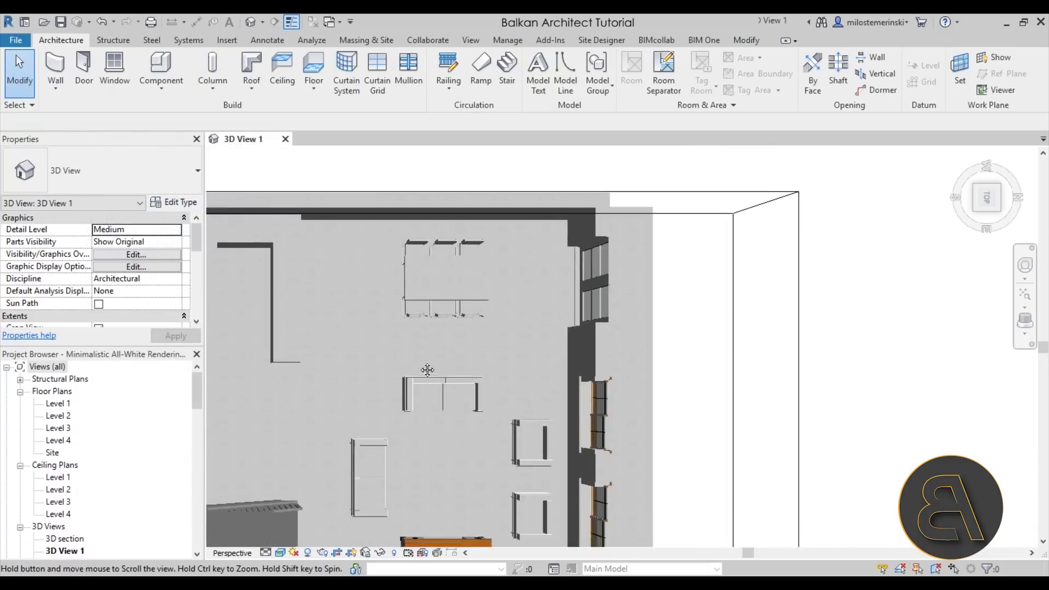
Give the M_Credenza type Gypsum Wall Board for desk-body and handle/leg materials, then select the TV.
scroll(476, 383, up, 6)
click(456, 401)
middle_drag(365, 346, 428, 303)
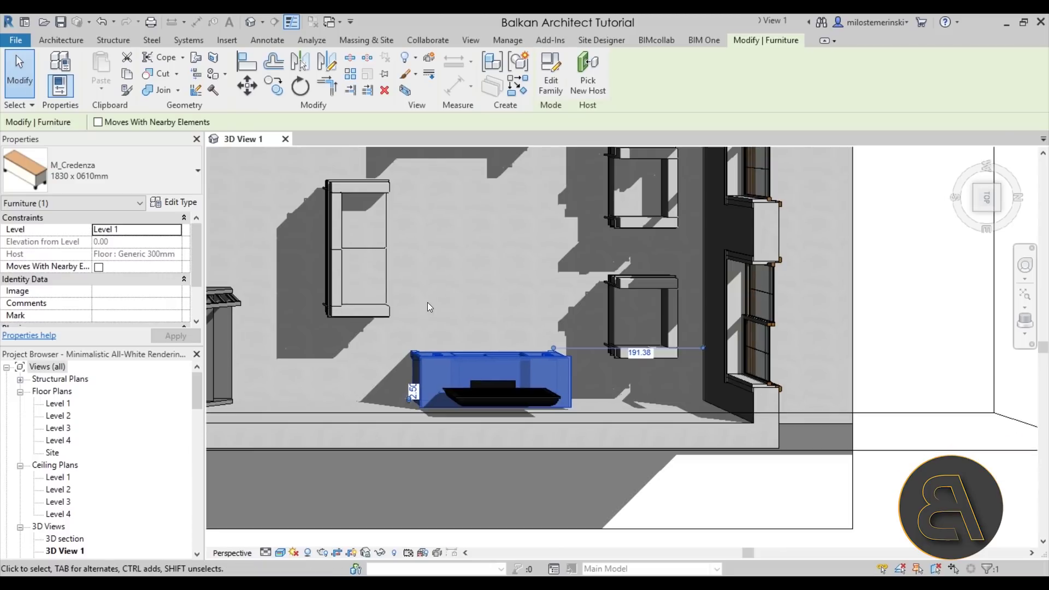
click(165, 203)
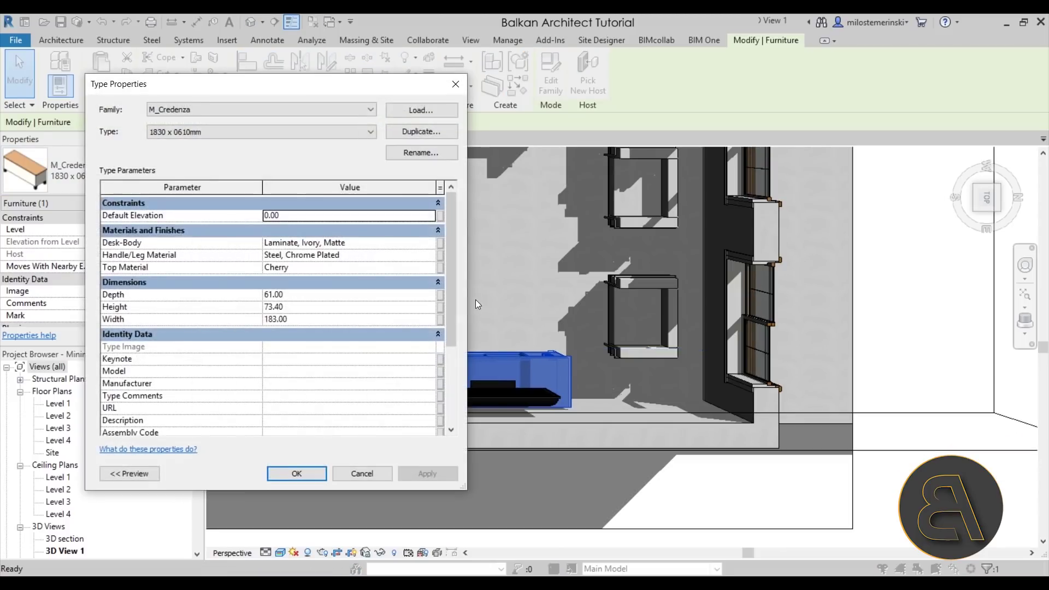
click(386, 243)
text(Gypsum Wall Board)
click(376, 255)
text(Gypsum Wall Board)
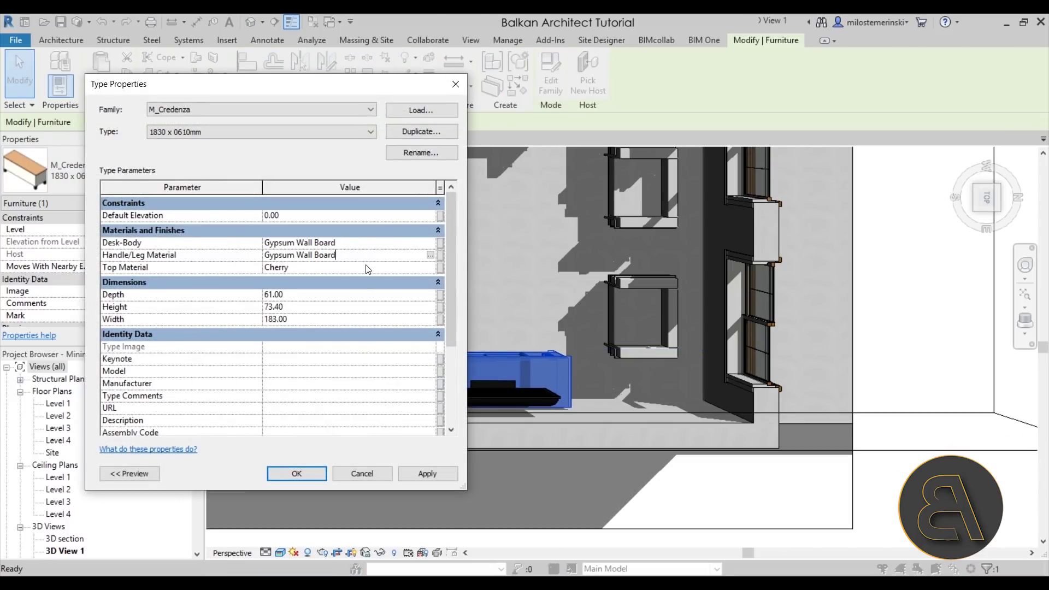
click(447, 472)
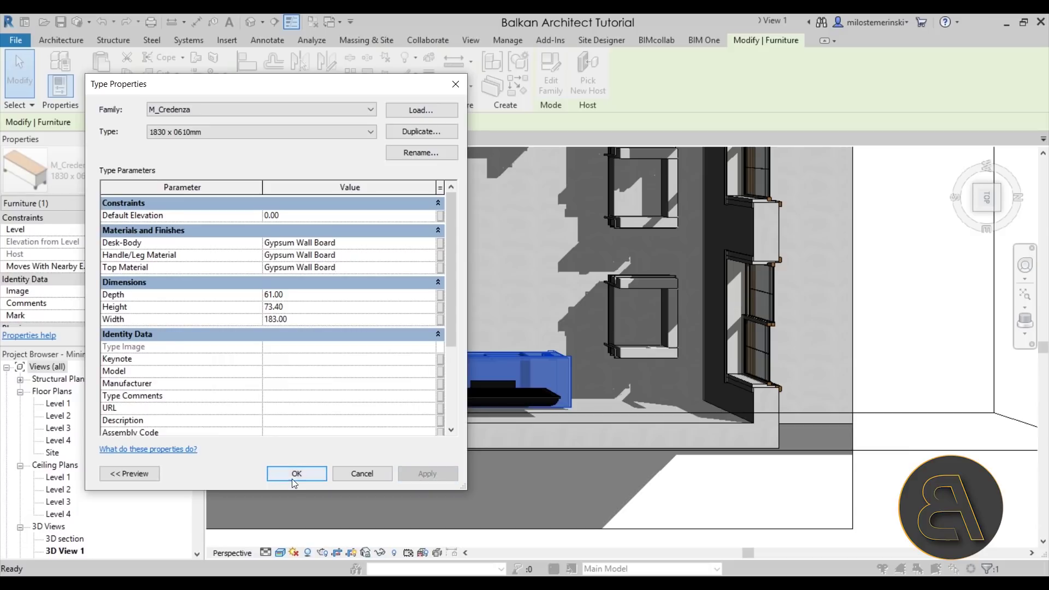
click(292, 475)
key(Escape)
click(485, 391)
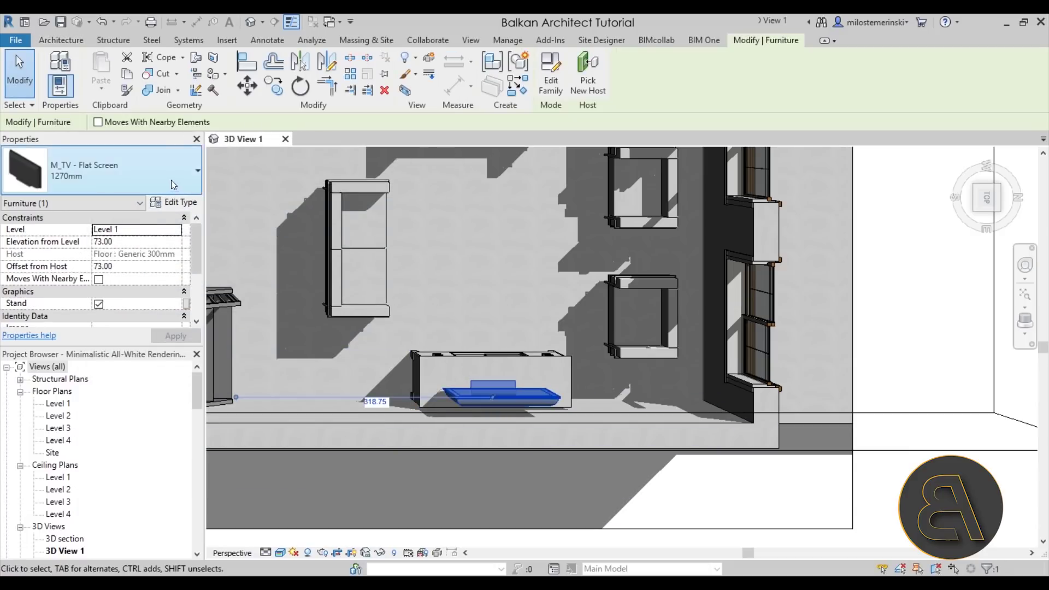
Check the TV's type properties without changes, then open the M_TV - Flat Screen family for editing.
scroll(165, 239, down, 3)
scroll(156, 256, up, 4)
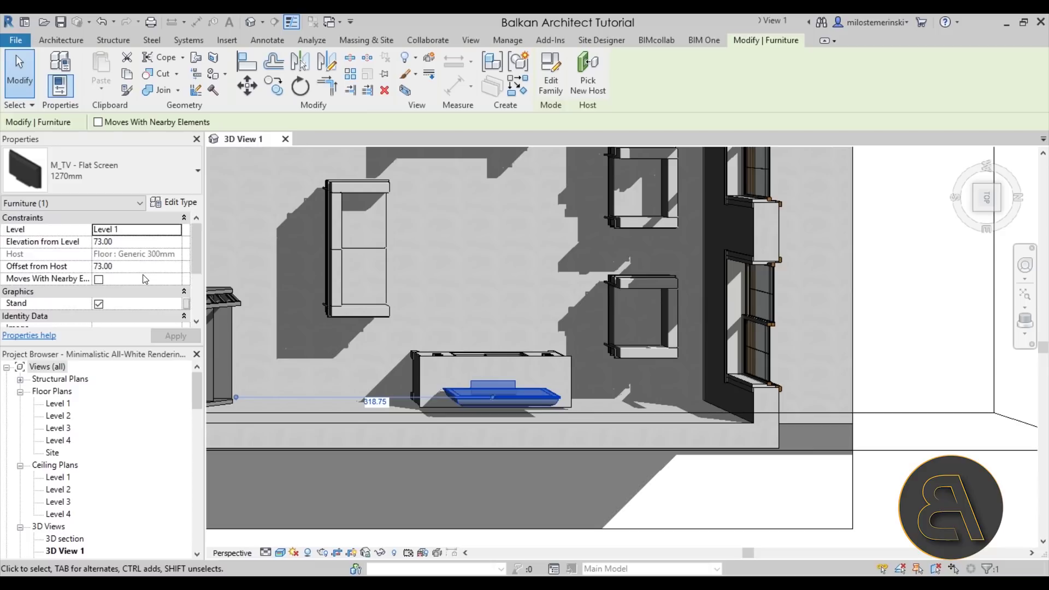
scroll(143, 274, down, 4)
click(168, 207)
scroll(391, 284, down, 3)
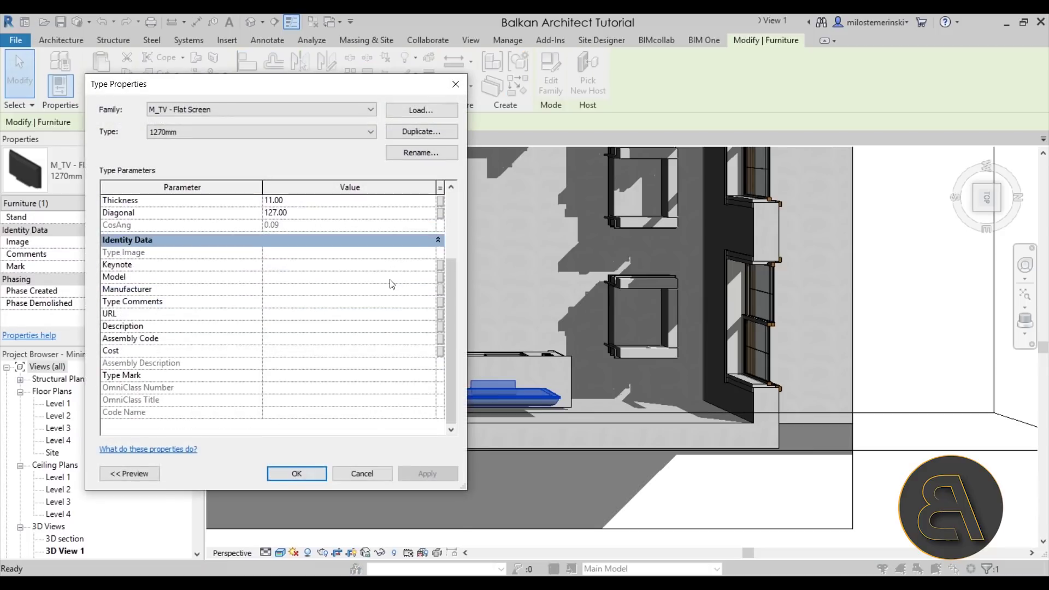
scroll(383, 292, up, 3)
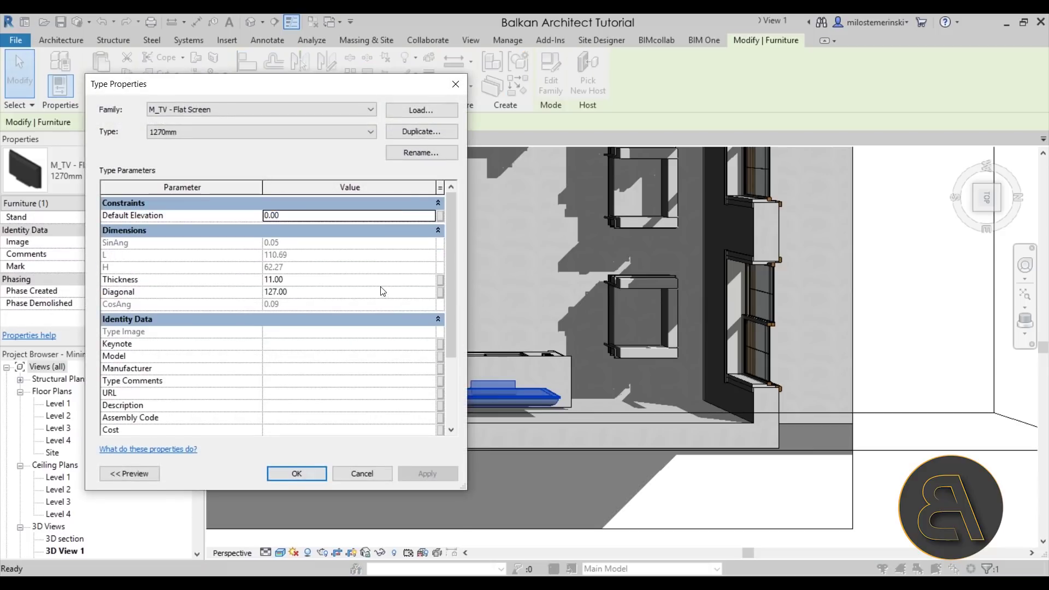
click(454, 85)
scroll(508, 339, down, 3)
scroll(500, 340, up, 2)
middle_drag(499, 341, 497, 362)
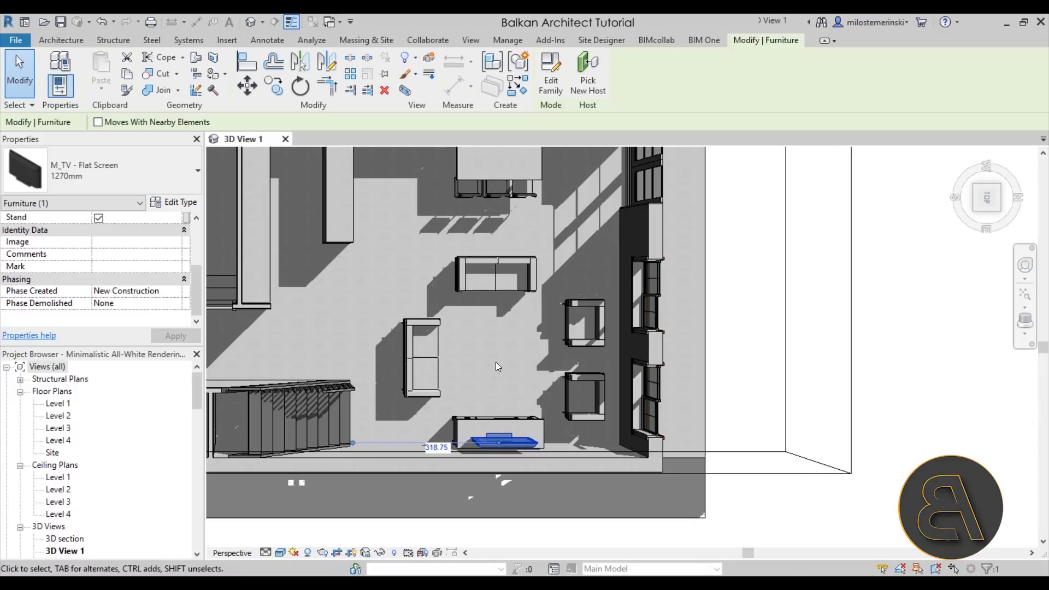
click(551, 77)
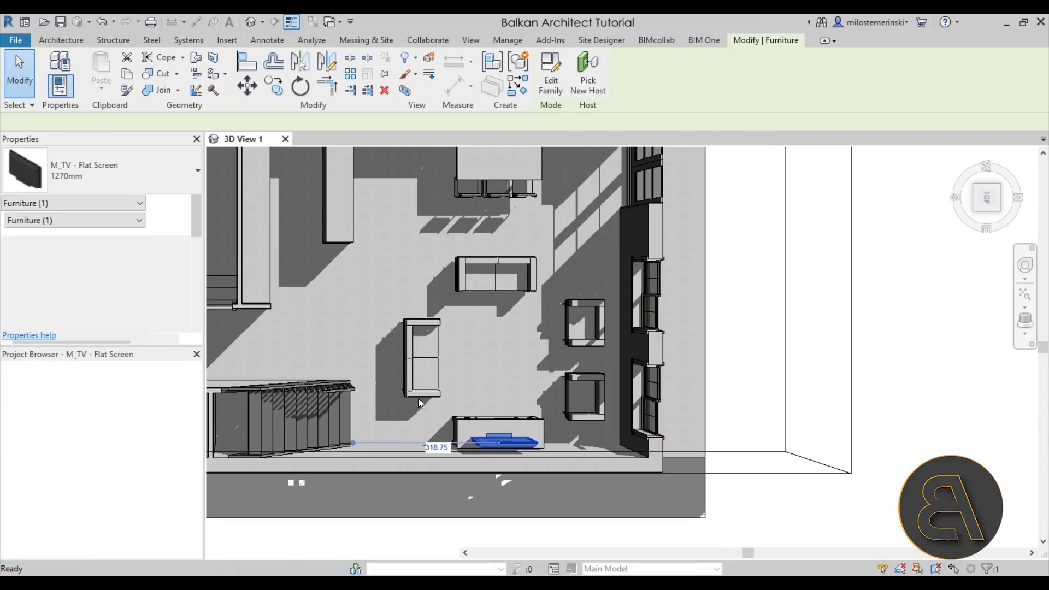
Select the TV stand, body, screen and remaining solid in the family view.
middle_drag(569, 326, 512, 306)
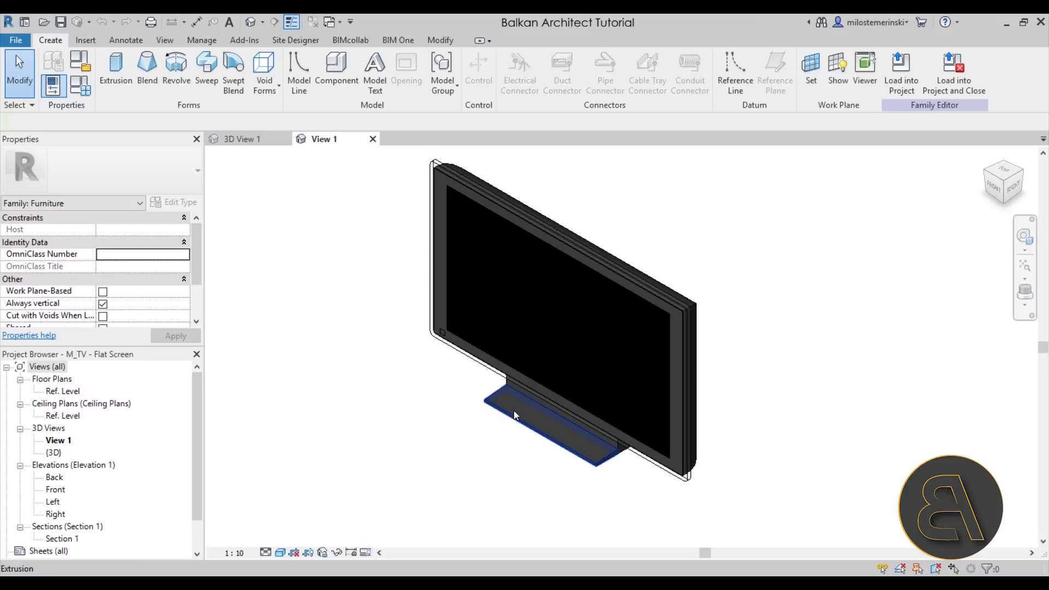
click(607, 454)
scroll(634, 446, up, 5)
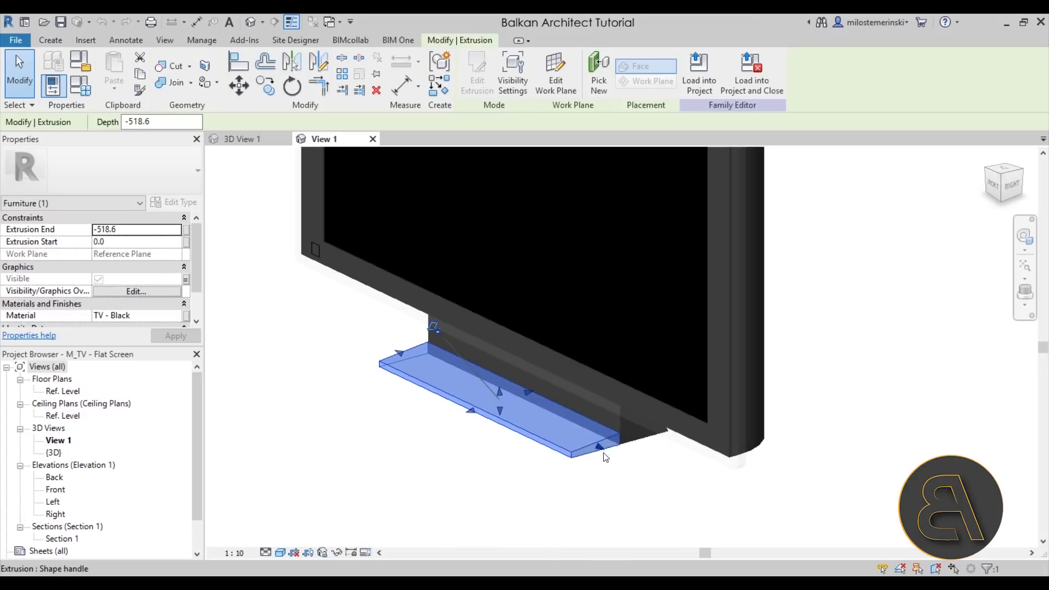
ctrl+click(634, 442)
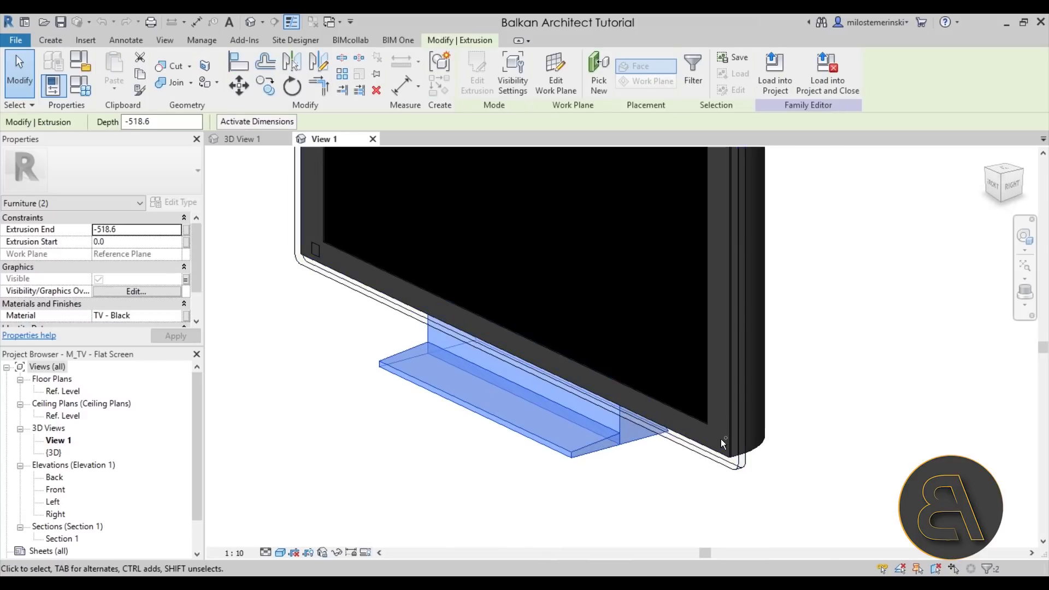
ctrl+click(709, 425)
scroll(655, 464, down, 5)
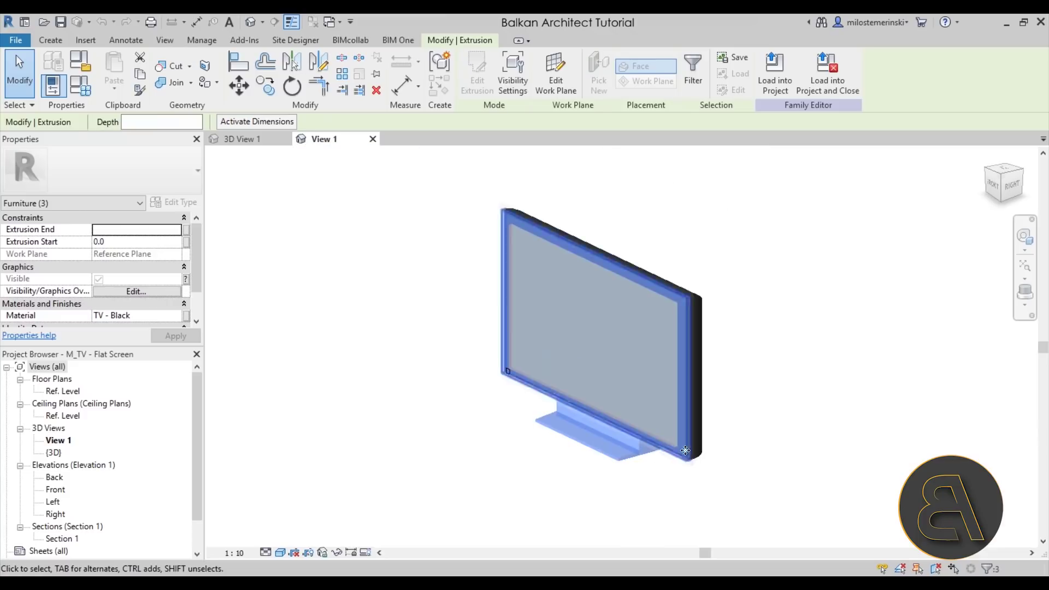
shift+middle_drag(654, 464, 705, 445)
scroll(668, 313, up, 5)
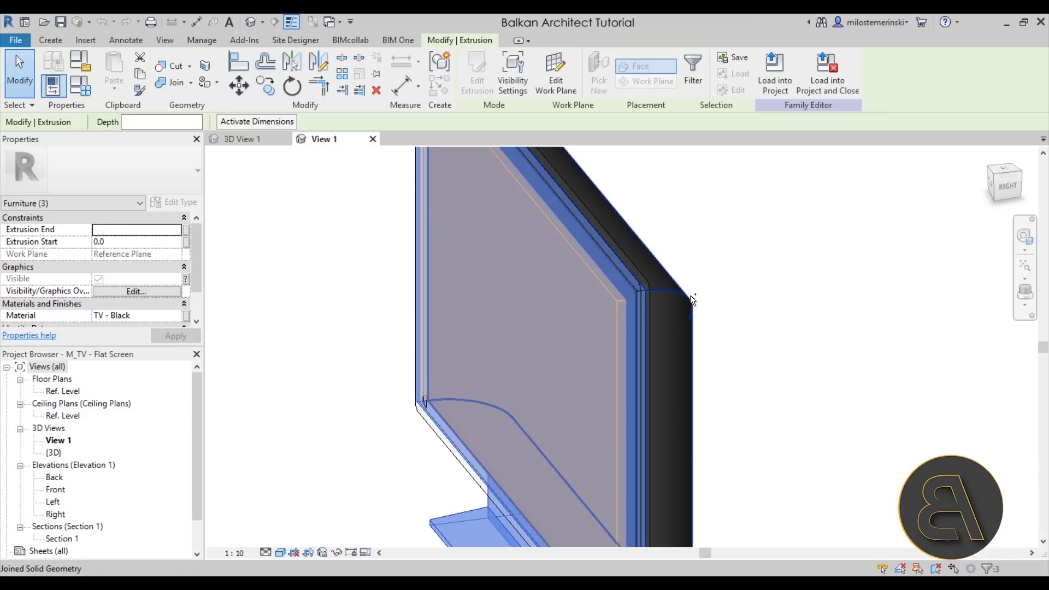
ctrl+click(691, 295)
scroll(714, 307, down, 4)
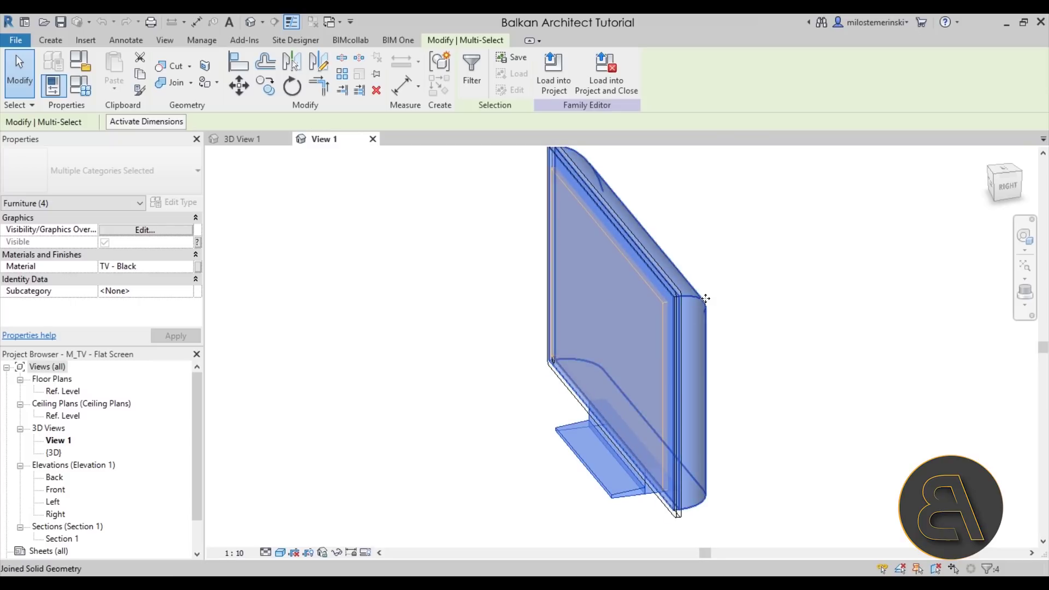
Try pasting Gypsum Wall Board as the parts' Material, dismiss the invalid-material warning, and browse materials.
click(154, 267)
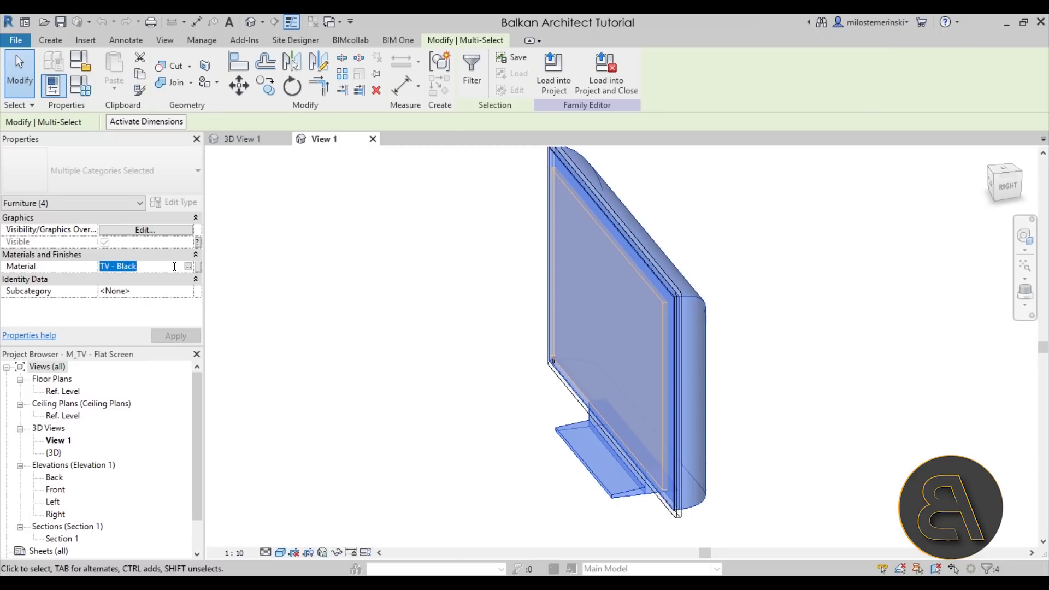
text(Gypsum Wall Board)
click(178, 334)
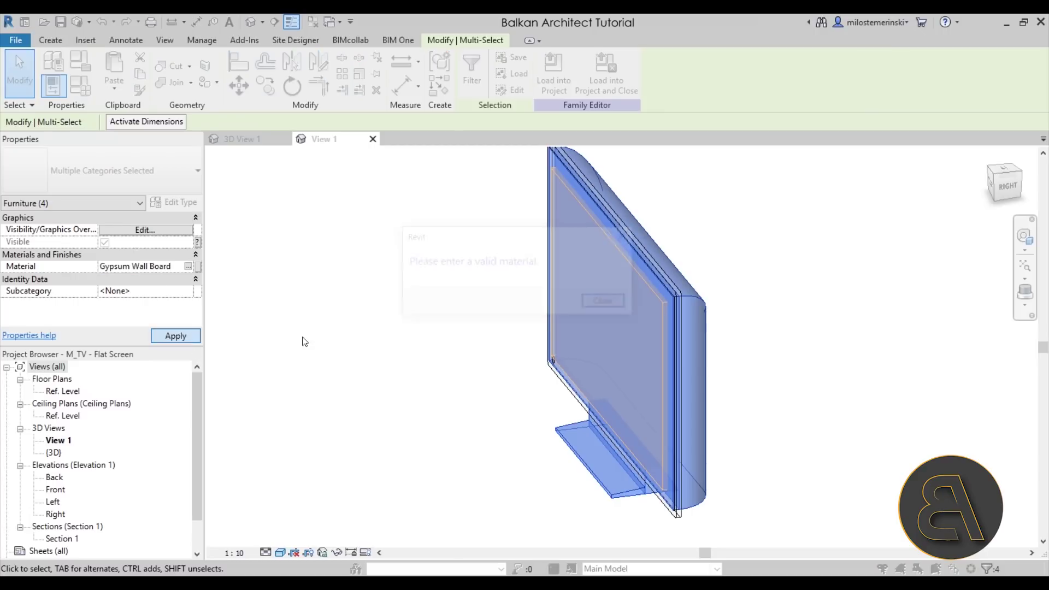
click(188, 267)
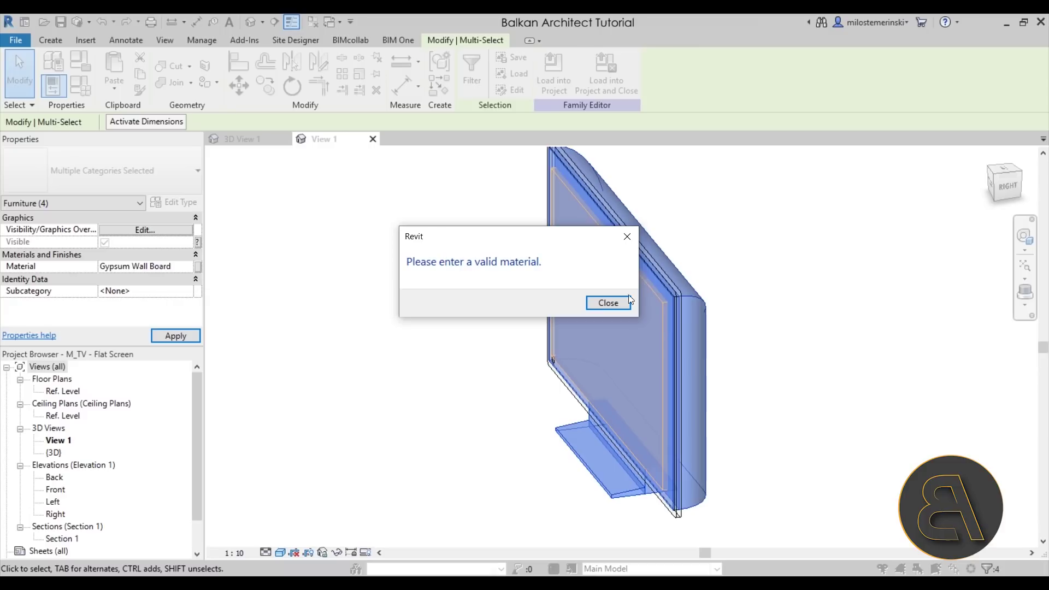
click(628, 302)
click(189, 266)
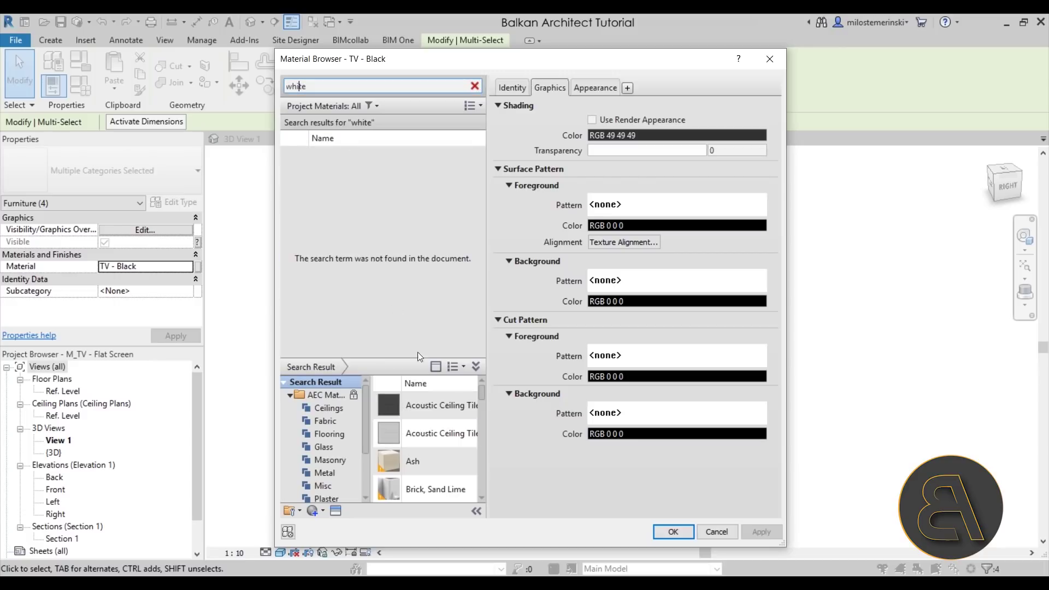
Add Gypsum Wall Board from the library to the project and assign it to the TV parts.
scroll(424, 423, down, 5)
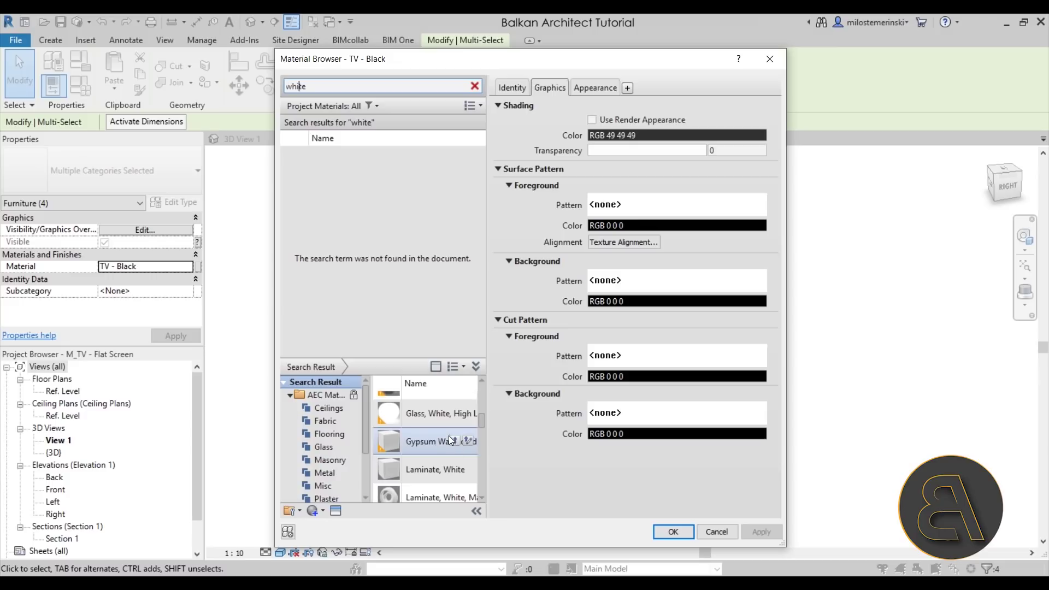
click(452, 441)
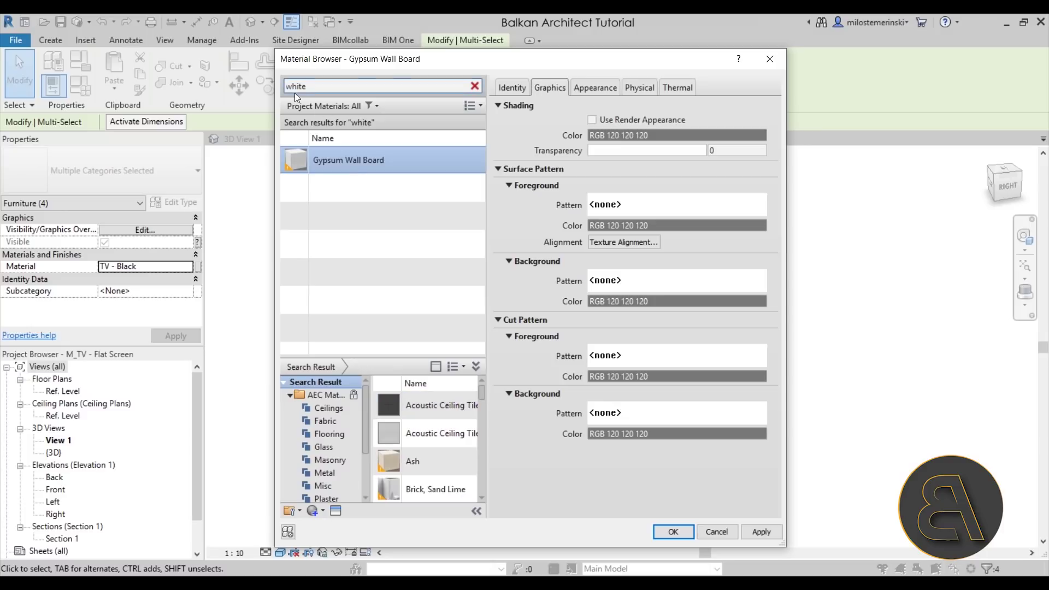
mouse_move(455, 461)
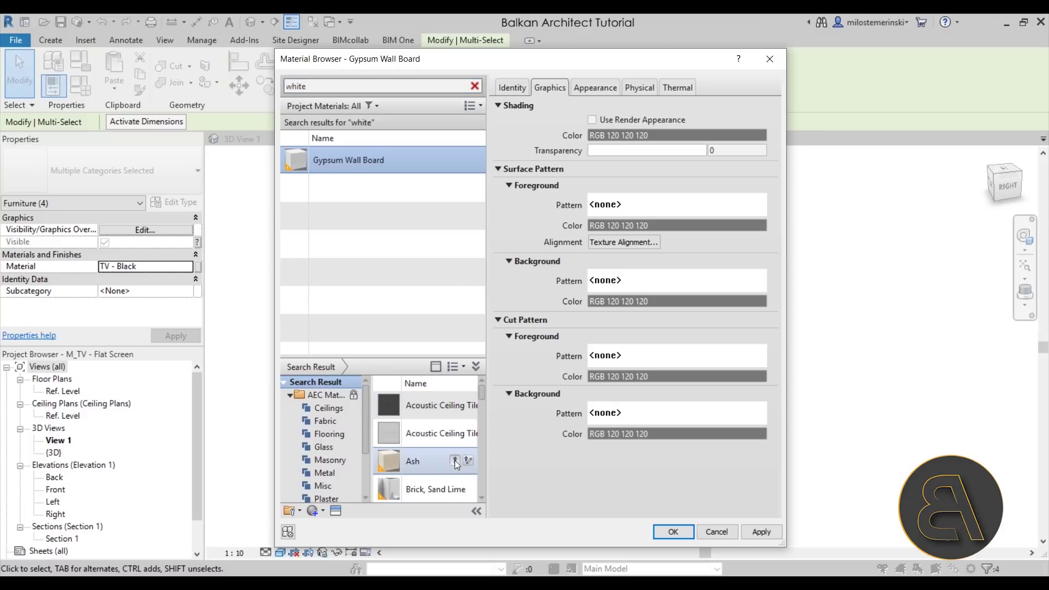
click(759, 533)
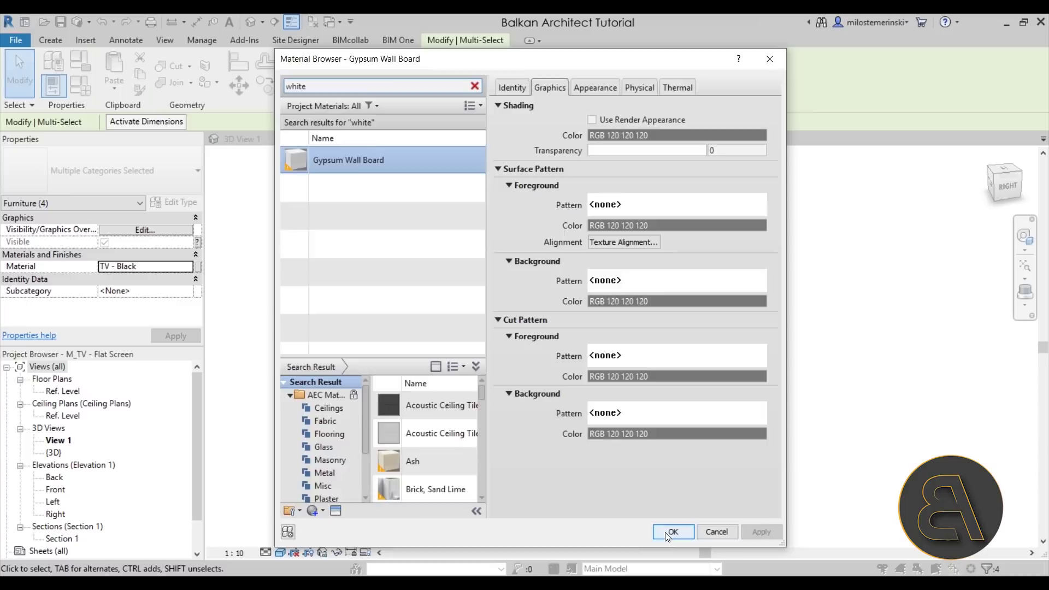
click(674, 532)
click(445, 396)
shift+middle_drag(442, 334, 480, 306)
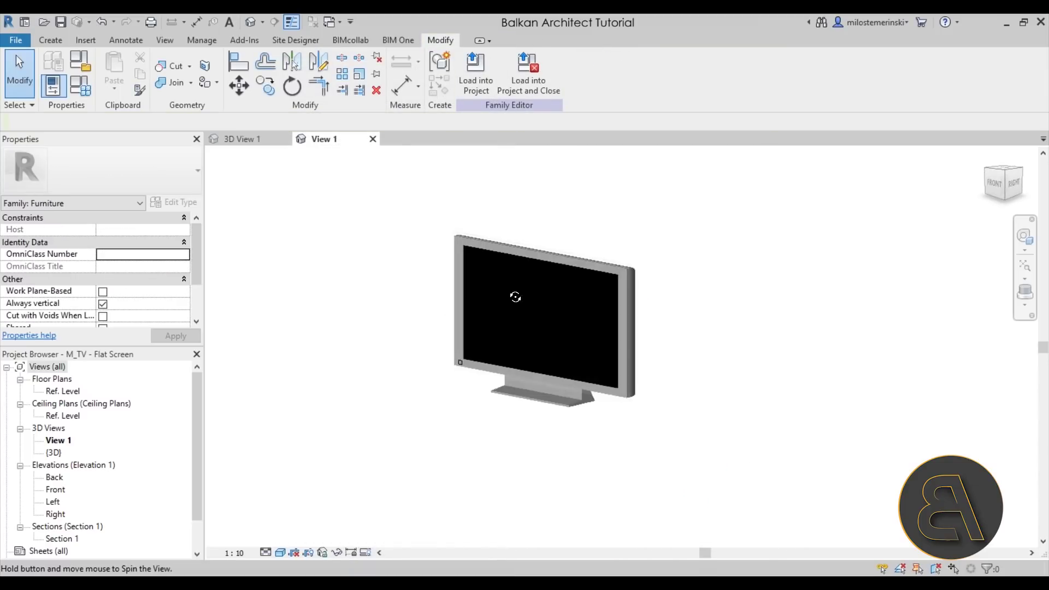
scroll(468, 336, up, 4)
click(467, 338)
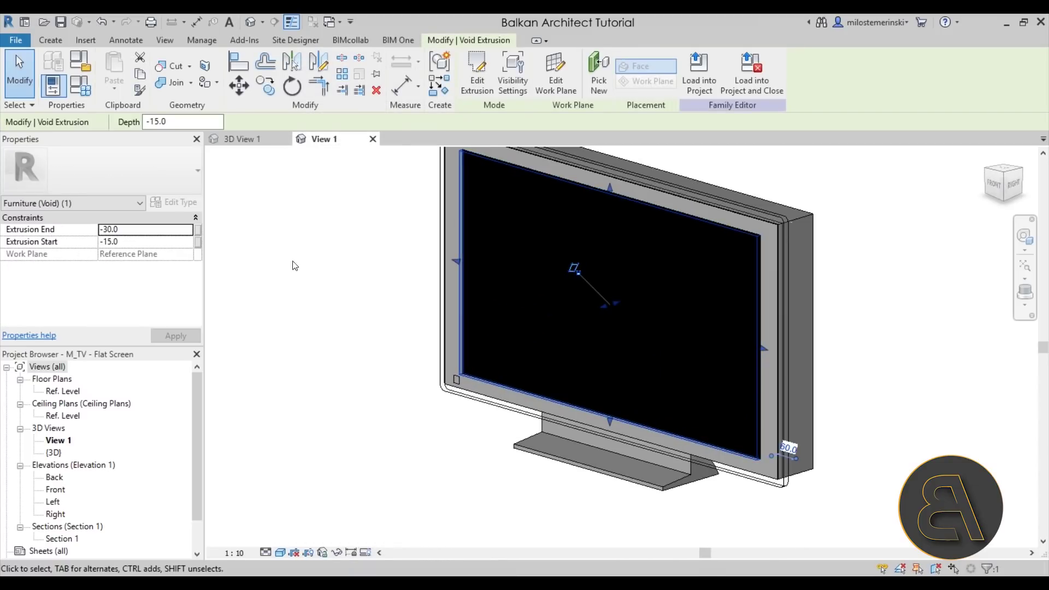
key(Escape)
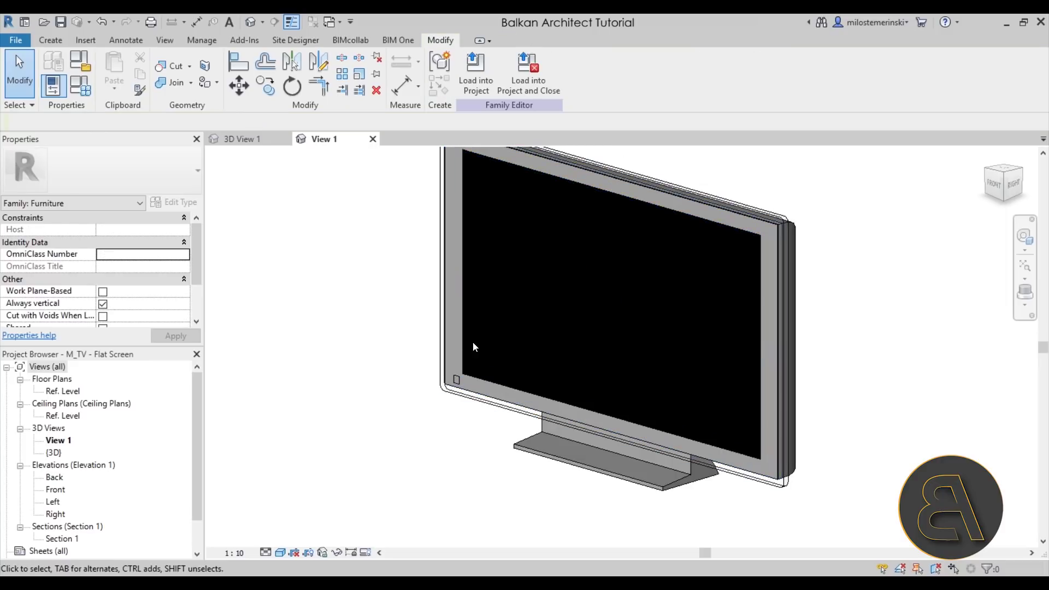
click(467, 343)
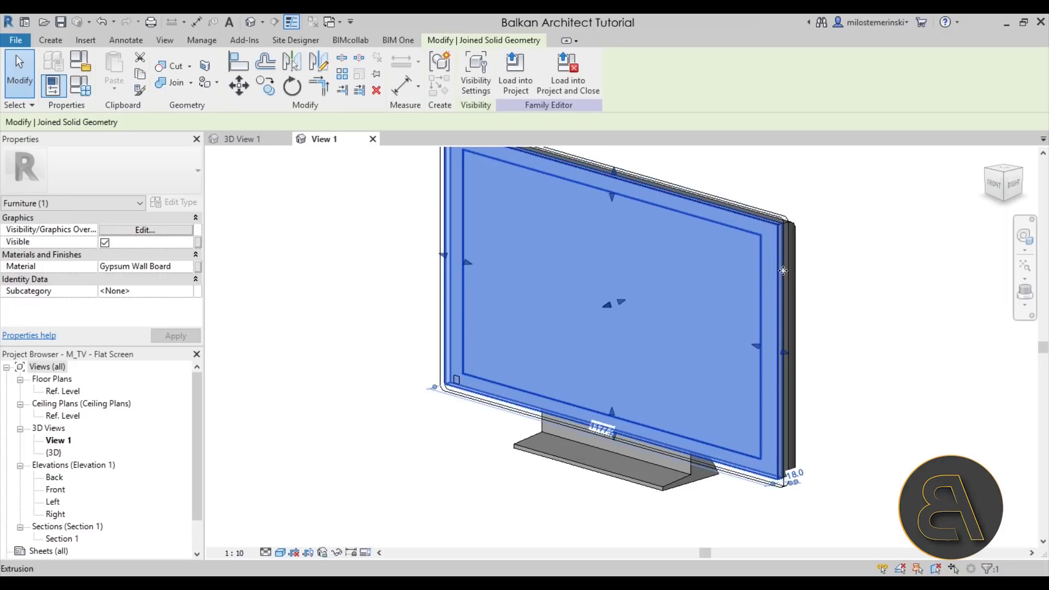
shift+middle_drag(468, 345, 683, 262)
key(Escape)
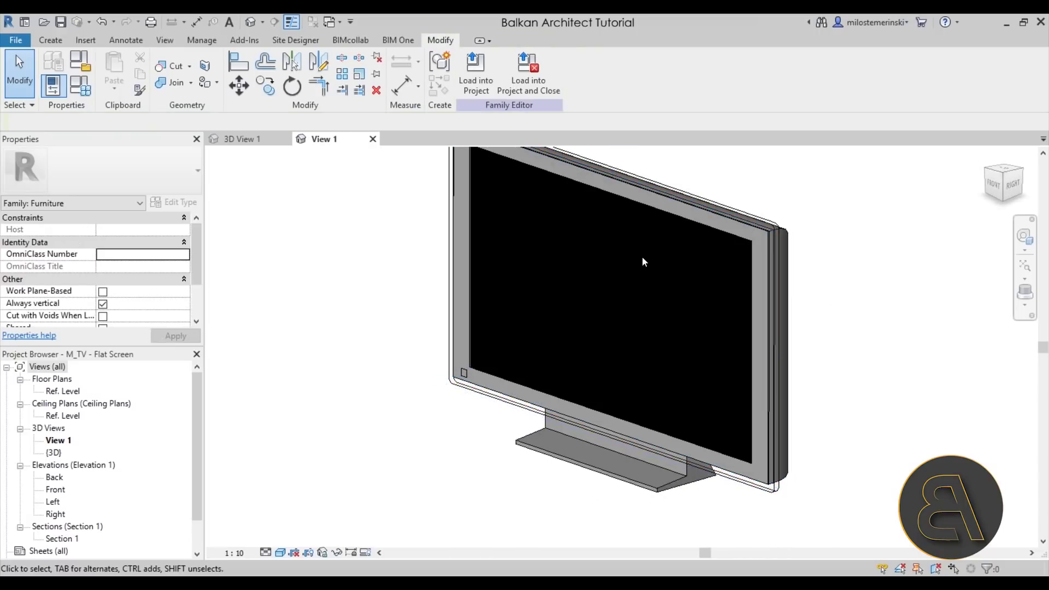
scroll(477, 222, up, 6)
scroll(453, 235, down, 6)
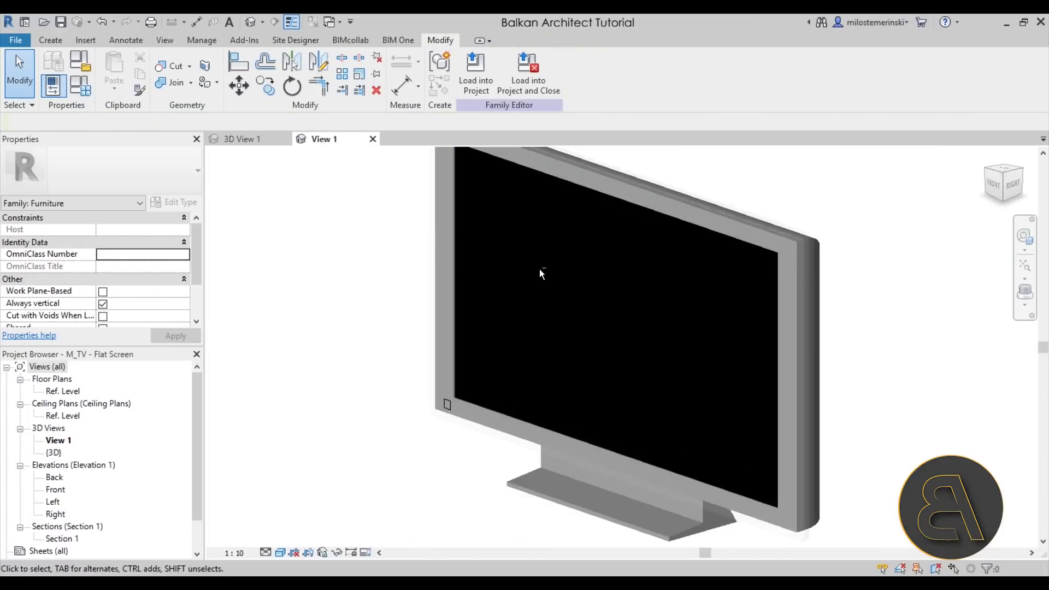
shift+middle_drag(541, 274, 527, 354)
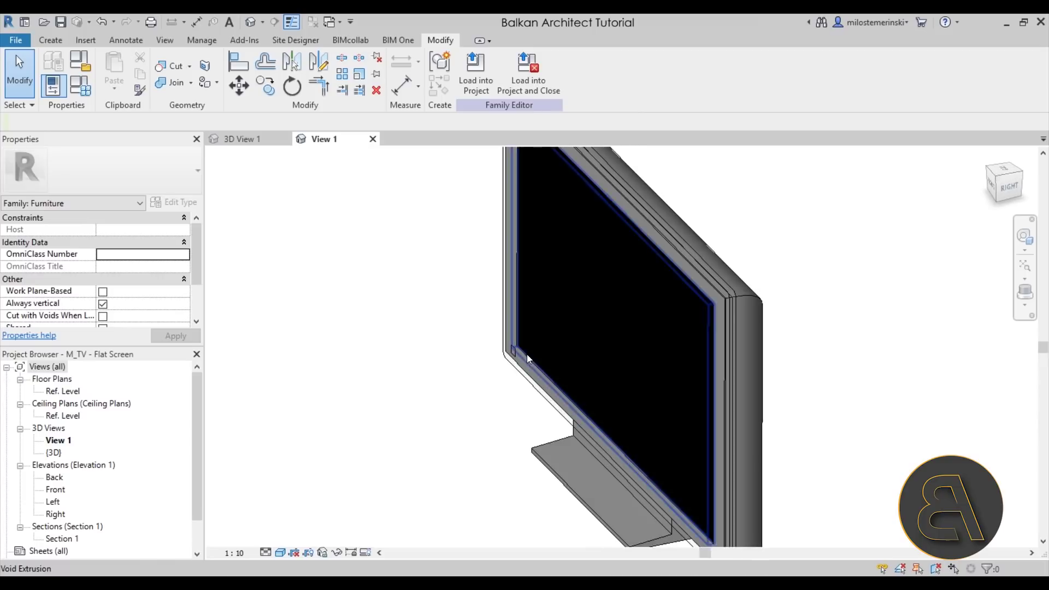
scroll(526, 354, up, 5)
scroll(488, 335, up, 4)
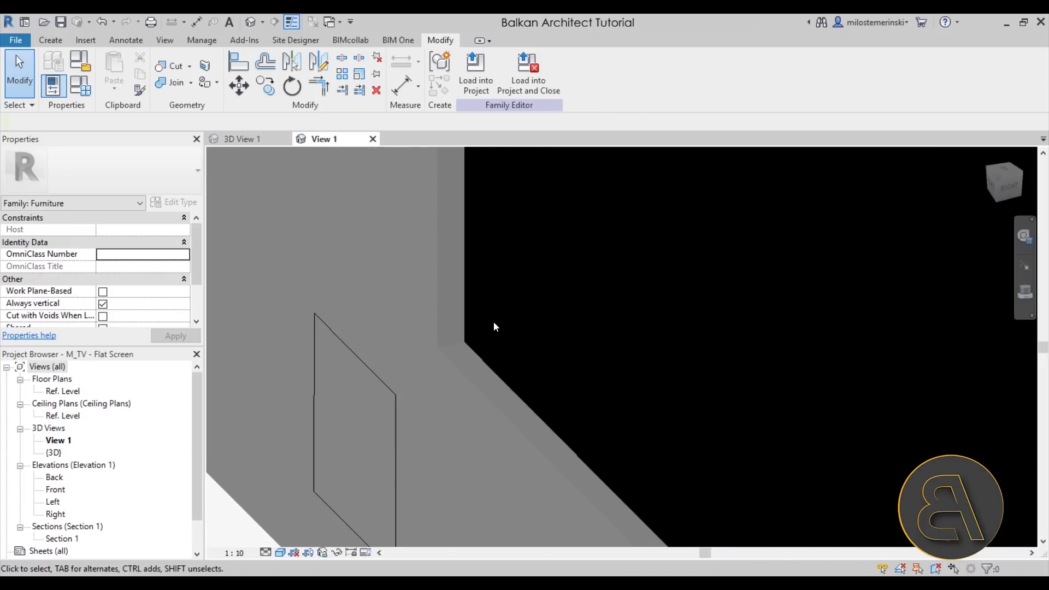
click(463, 327)
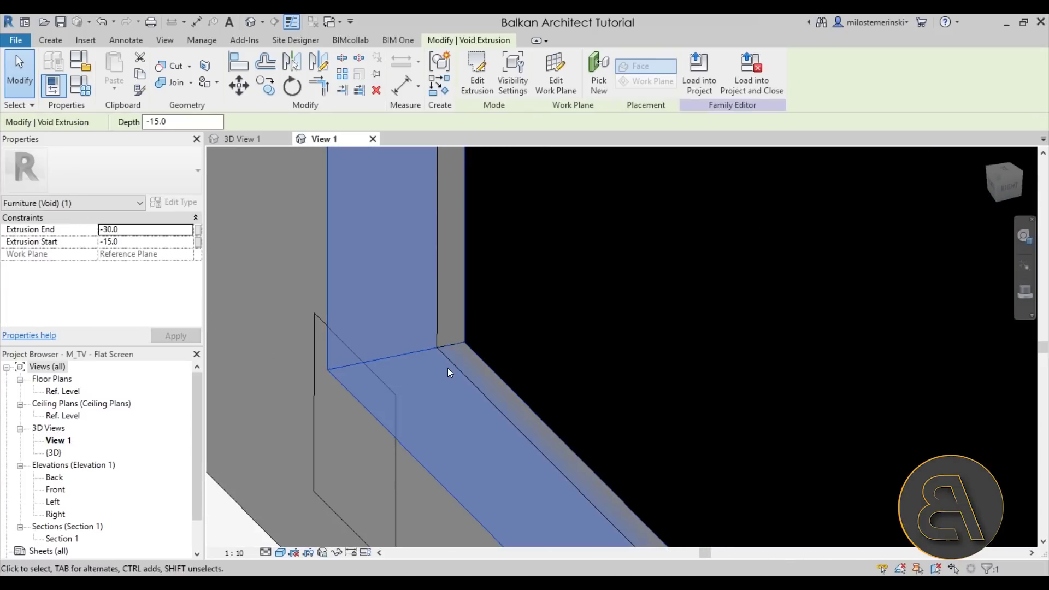
key(Escape)
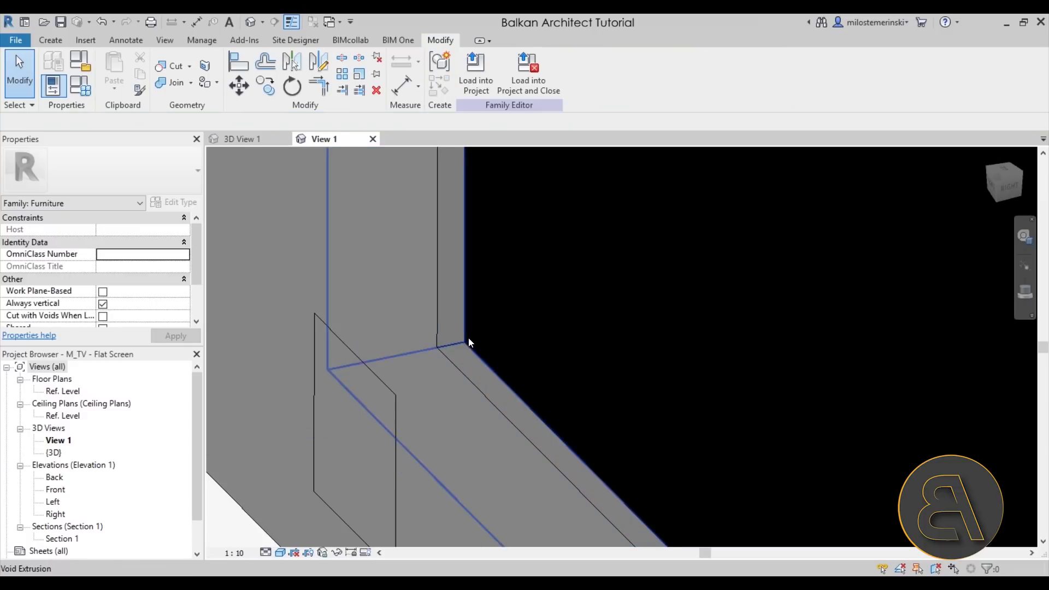
click(468, 338)
key(Escape)
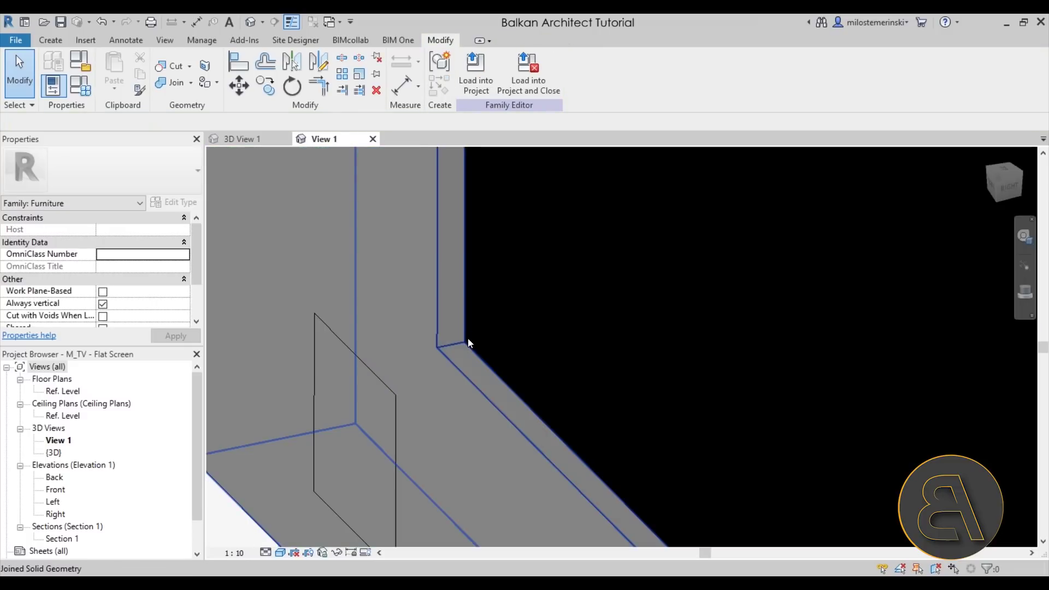
key(Tab)
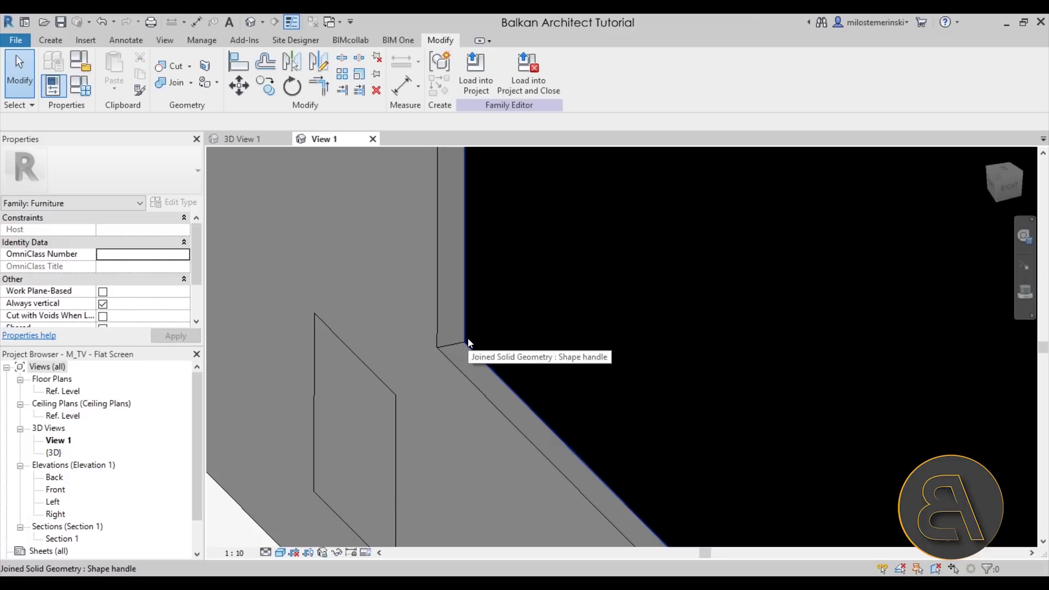
click(468, 343)
shift+middle_drag(468, 339, 580, 322)
click(188, 268)
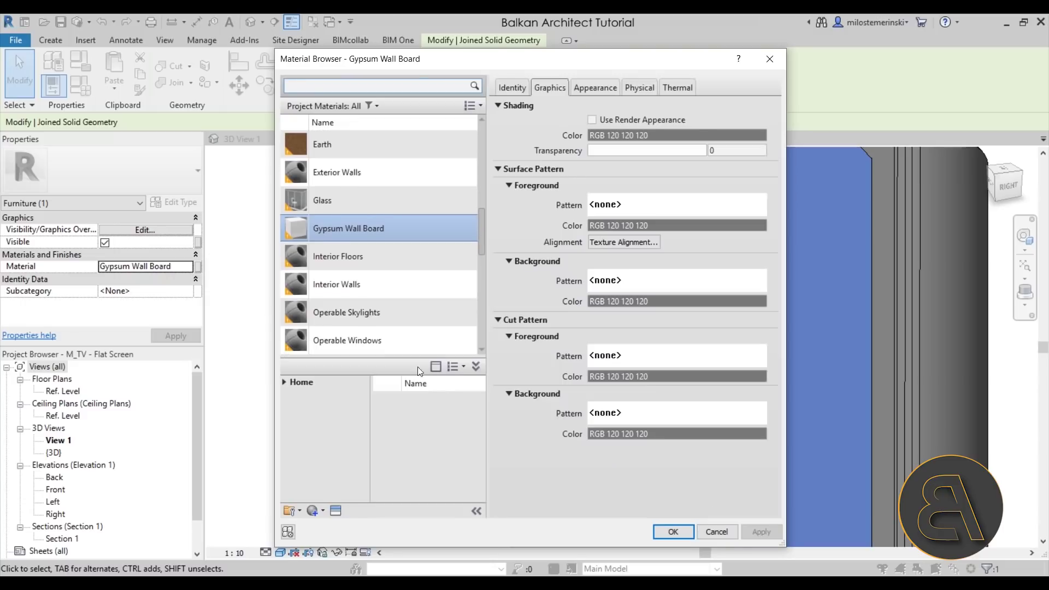
click(716, 531)
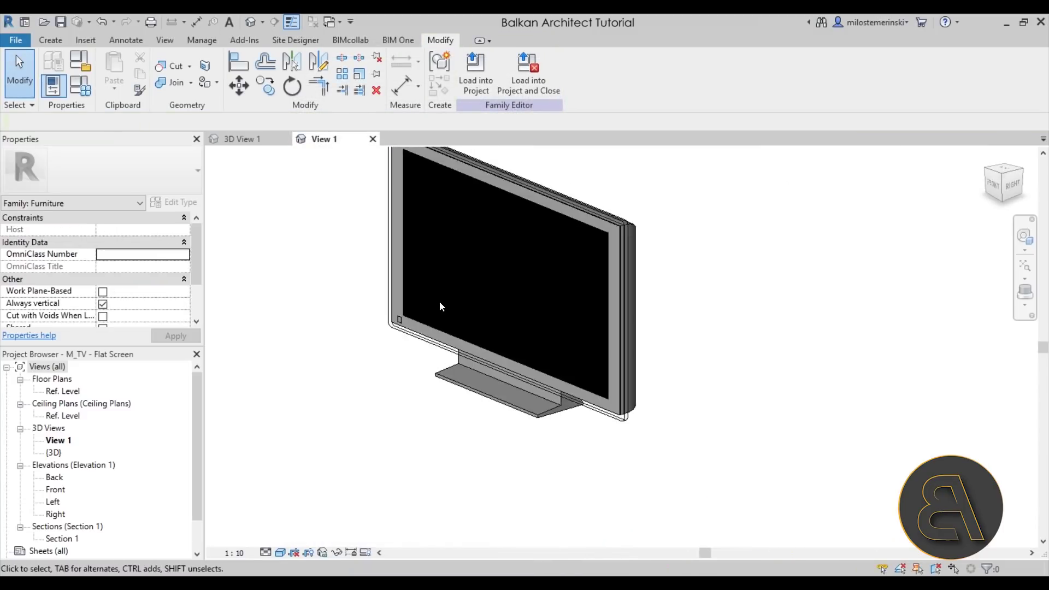
scroll(490, 297, up, 1)
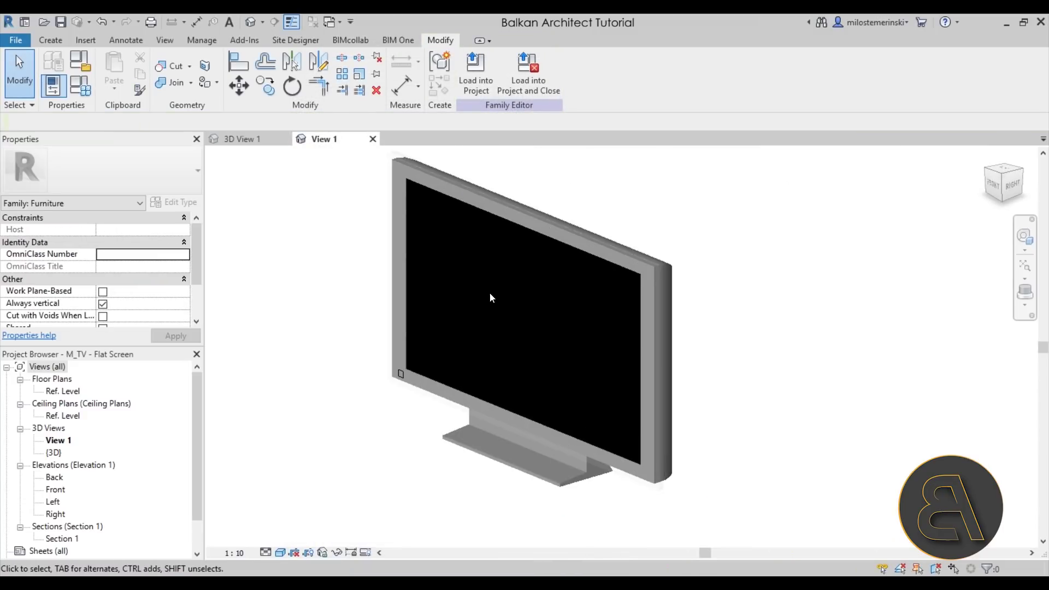
middle_drag(490, 298, 570, 342)
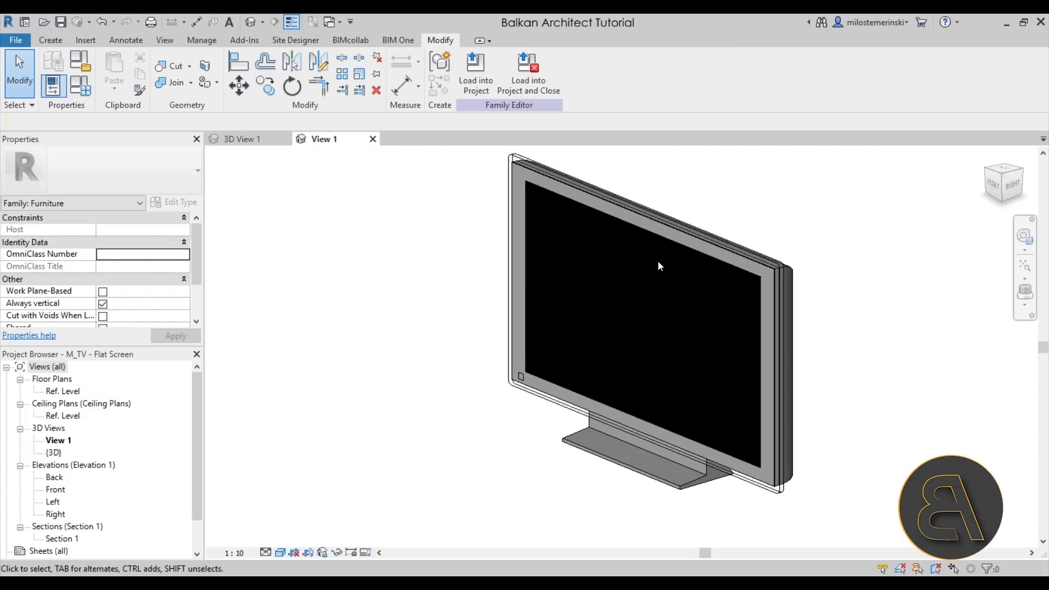
Paint the TV screen face with Gypsum Wall Board.
click(207, 89)
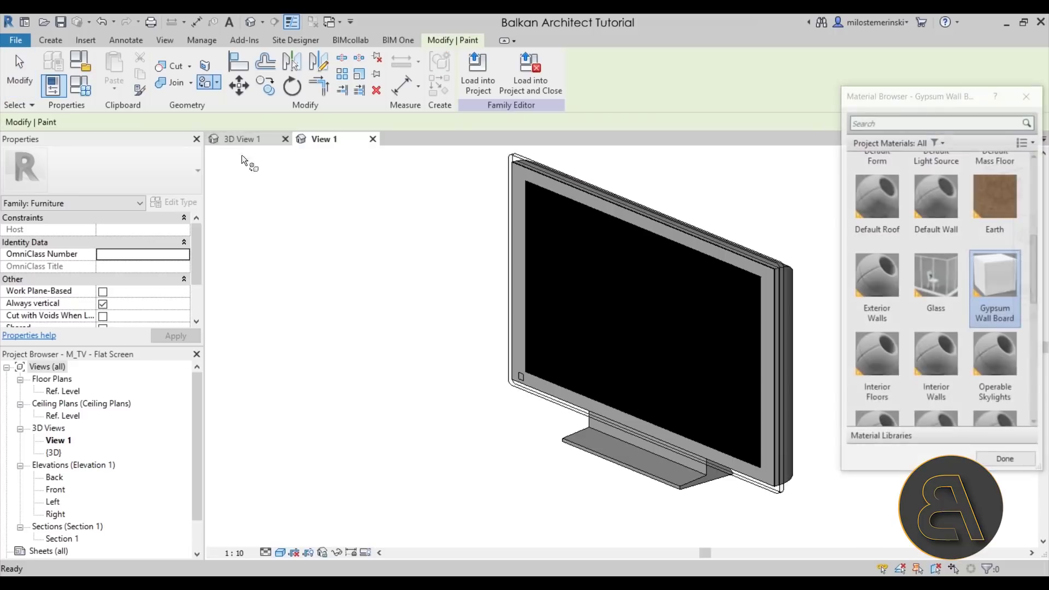
drag(917, 97, 197, 116)
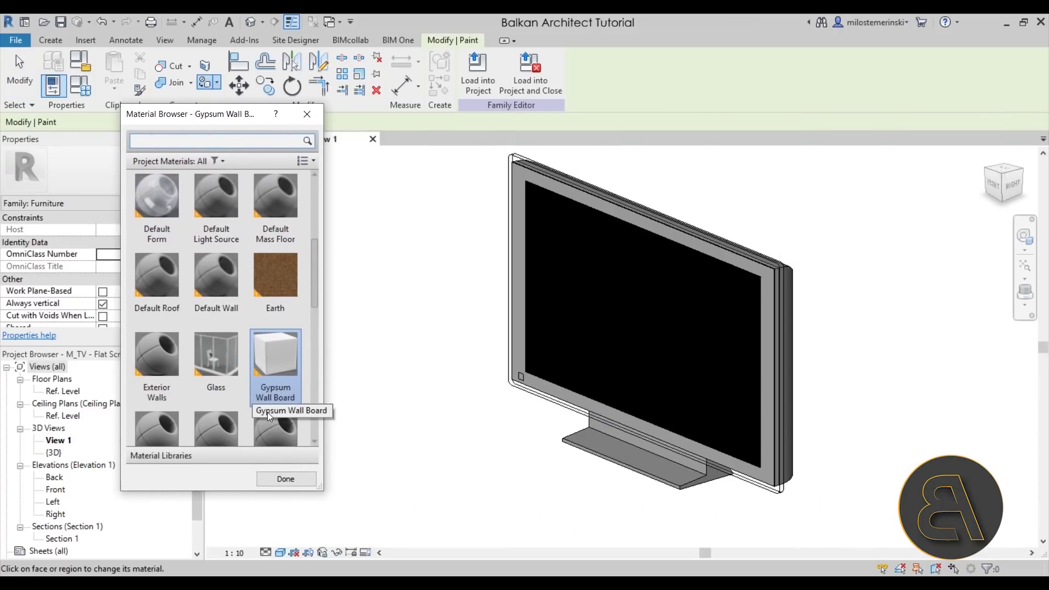
click(613, 264)
scroll(295, 430, down, 1)
click(277, 485)
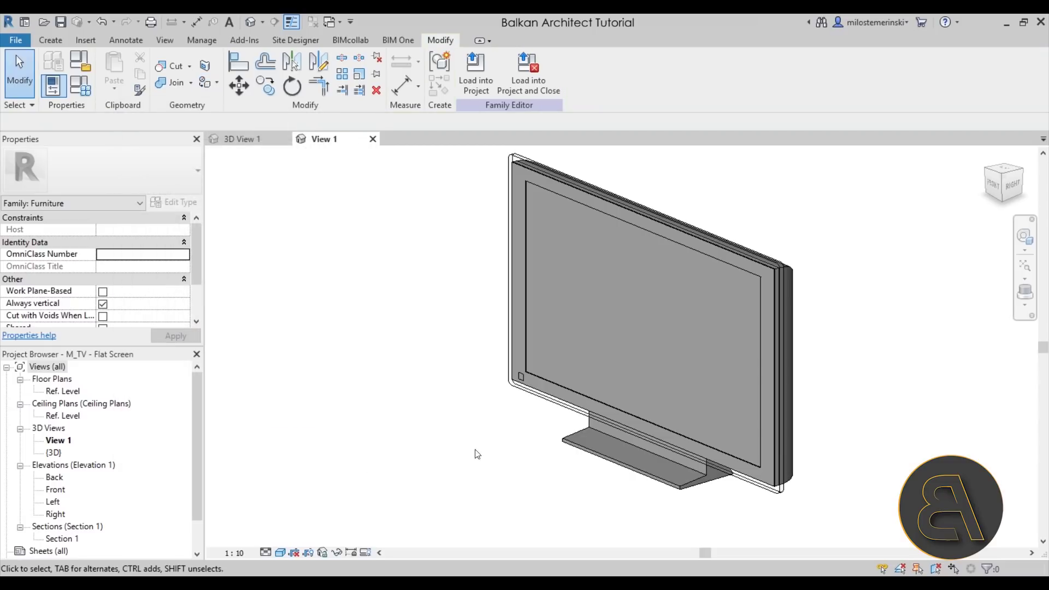
Load the TV family back into the project and close it without saving.
scroll(441, 241, down, 2)
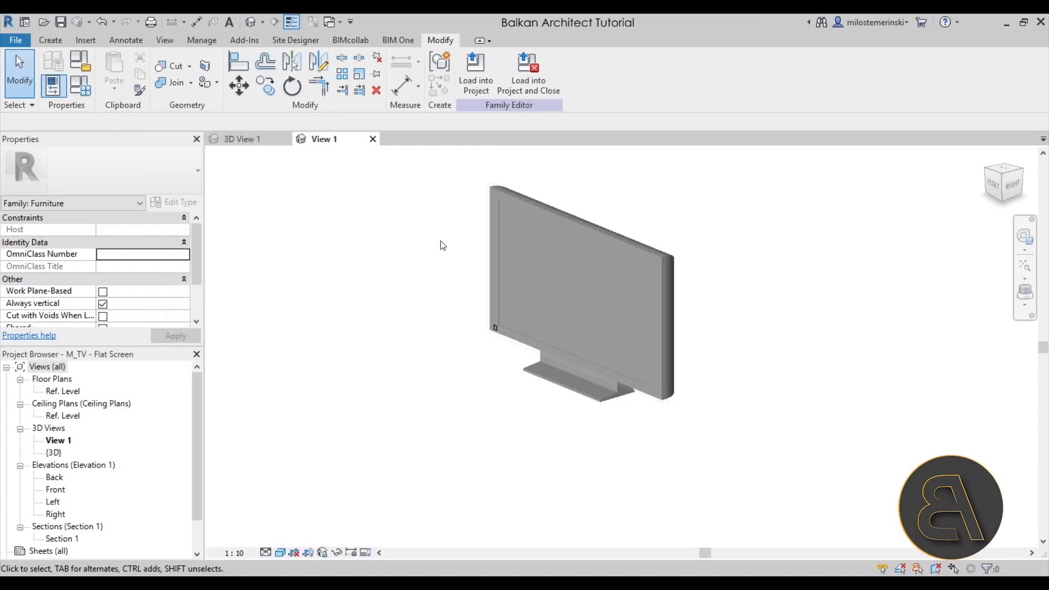
click(517, 91)
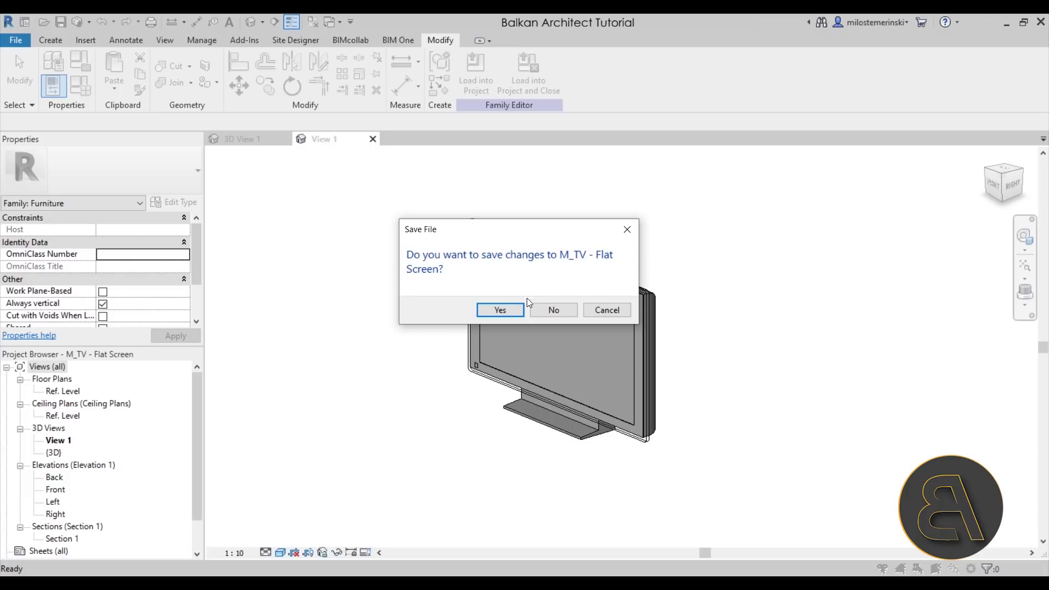
click(554, 310)
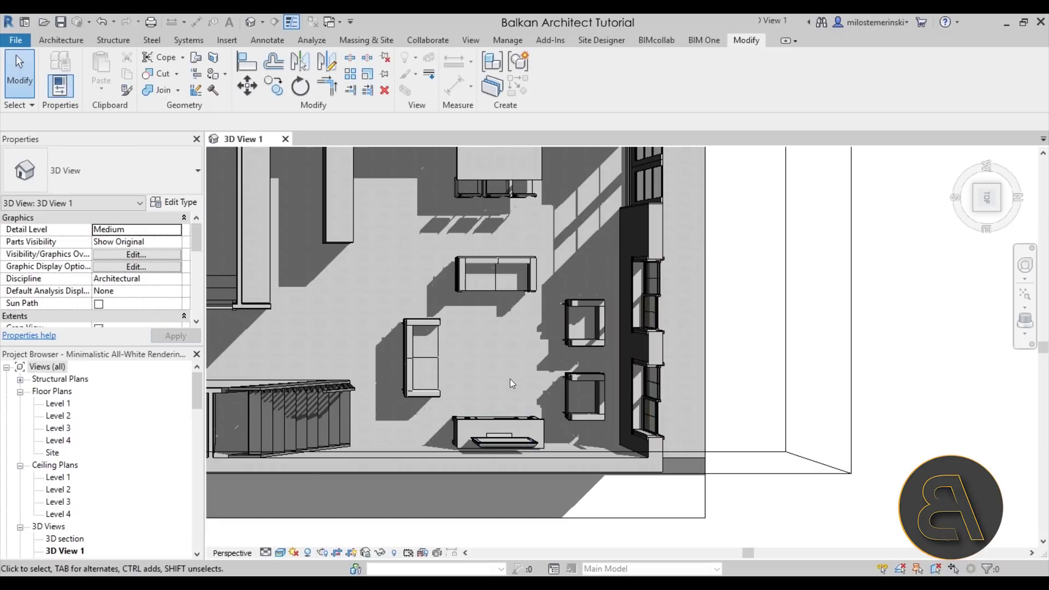
Zoom in on the living room's right wall and select the M_Window-Sliding-Double window.
scroll(509, 448, up, 5)
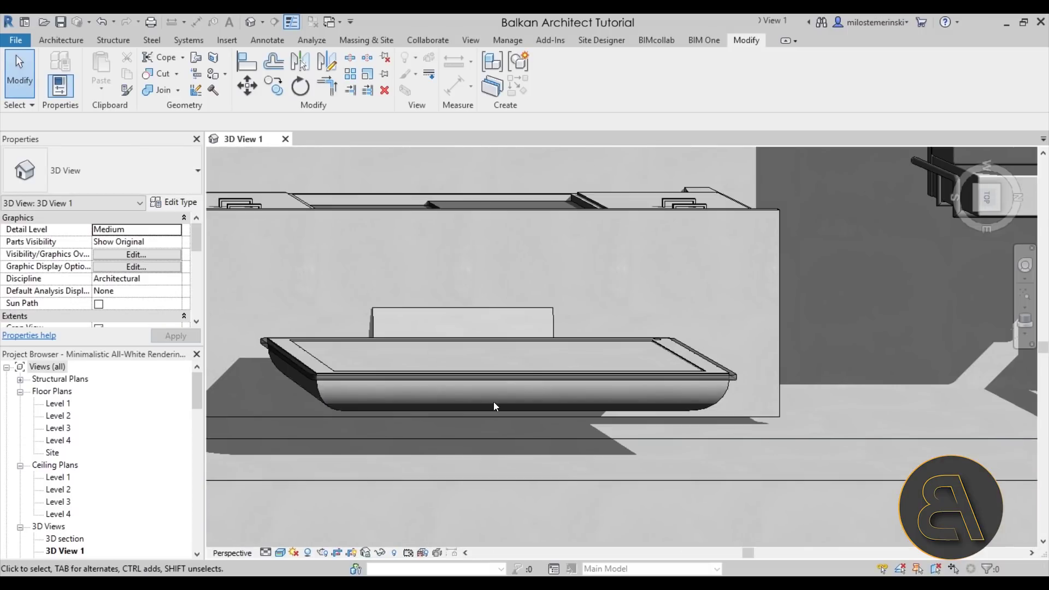
scroll(568, 323, down, 6)
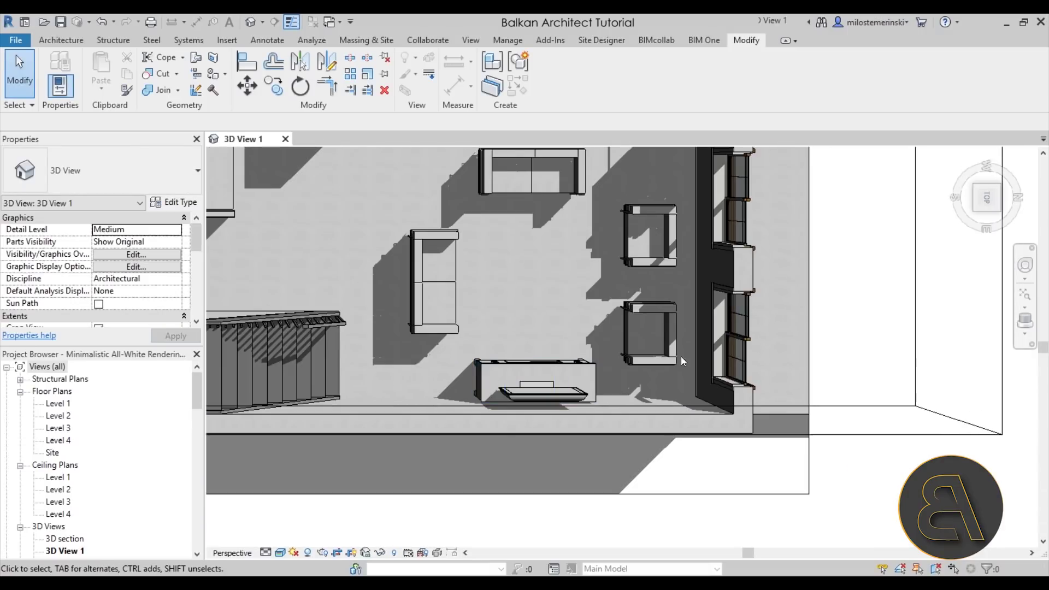
scroll(629, 274, up, 5)
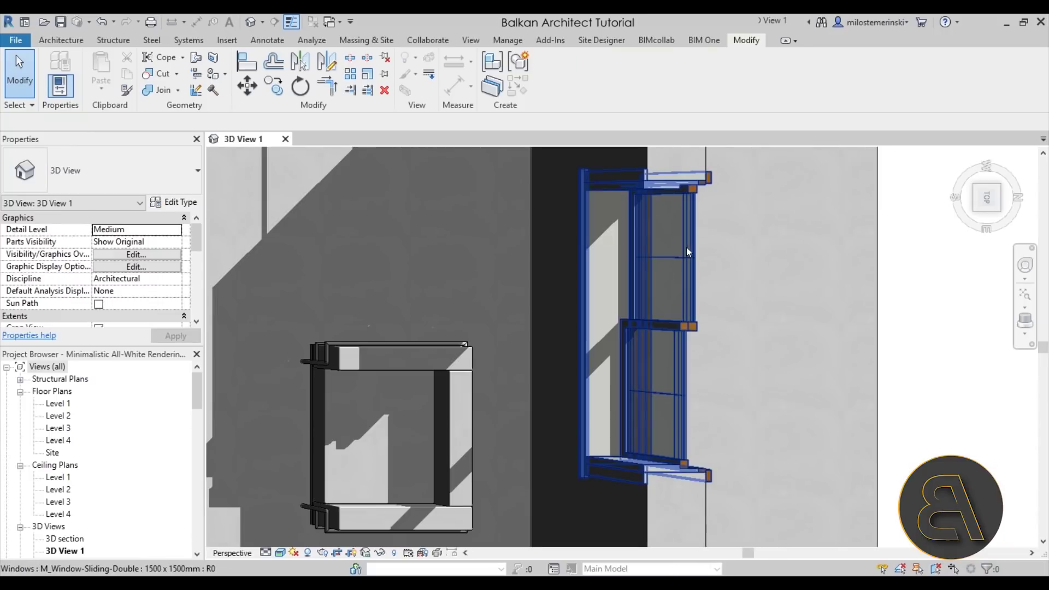
click(687, 247)
scroll(645, 268, down, 5)
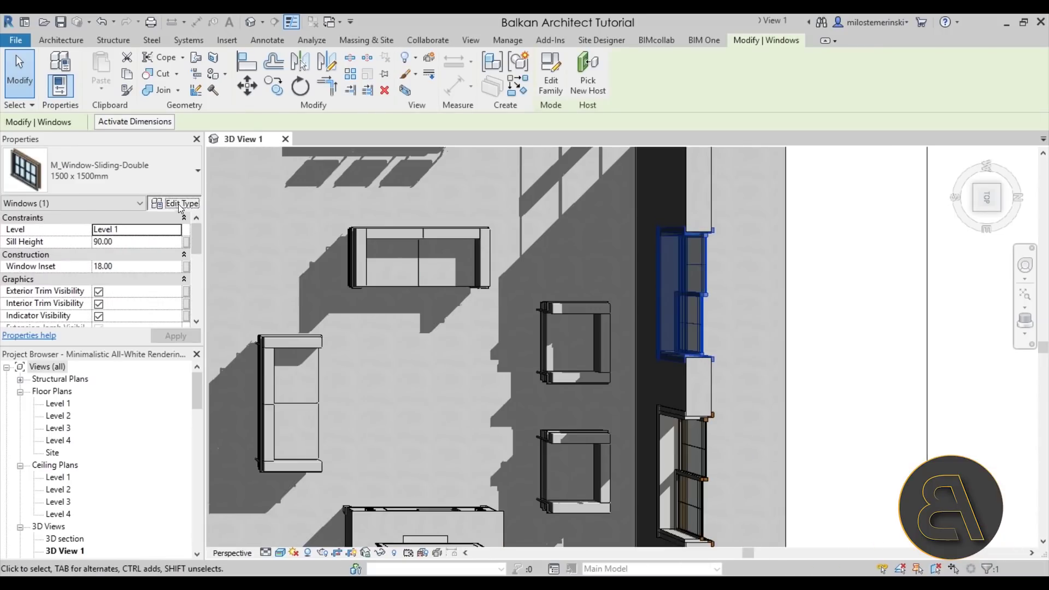
Set the sliding window's exterior and interior frame and trim materials to Gypsum Wall Board.
click(180, 205)
scroll(362, 301, down, 1)
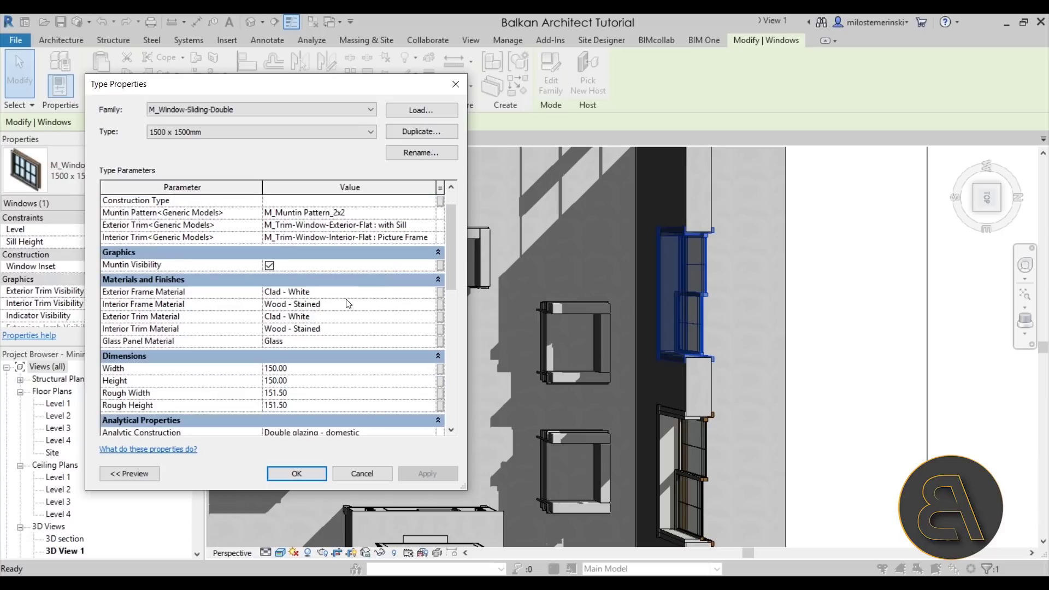
click(333, 291)
text(Gypsum Wall Board)
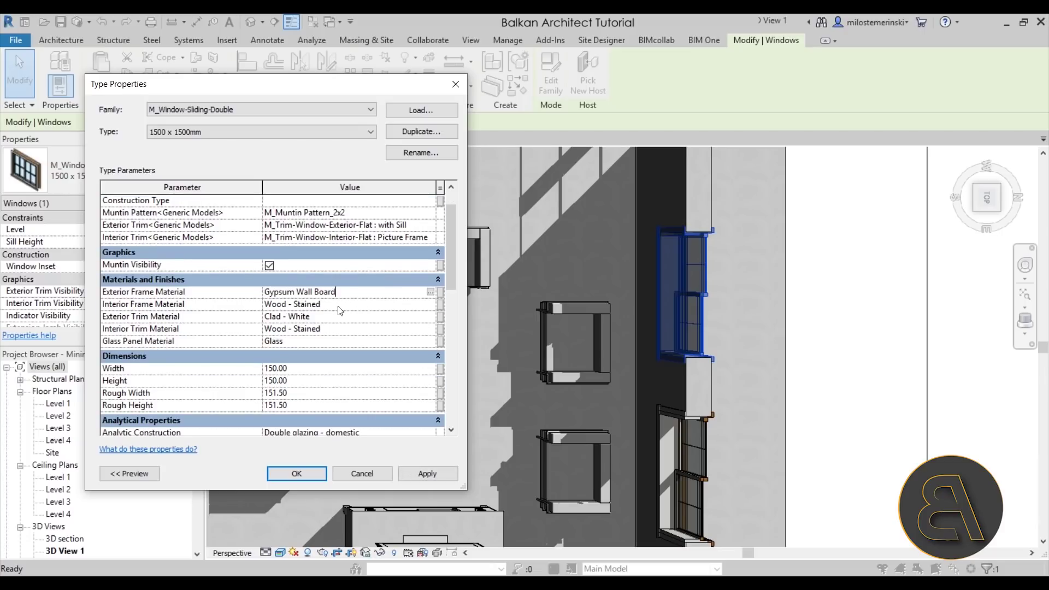
click(337, 305)
text(Gypsum Wall Board)
click(337, 317)
text(Gypsum Wall Board)
click(337, 327)
text(Gypsum Wall Board)
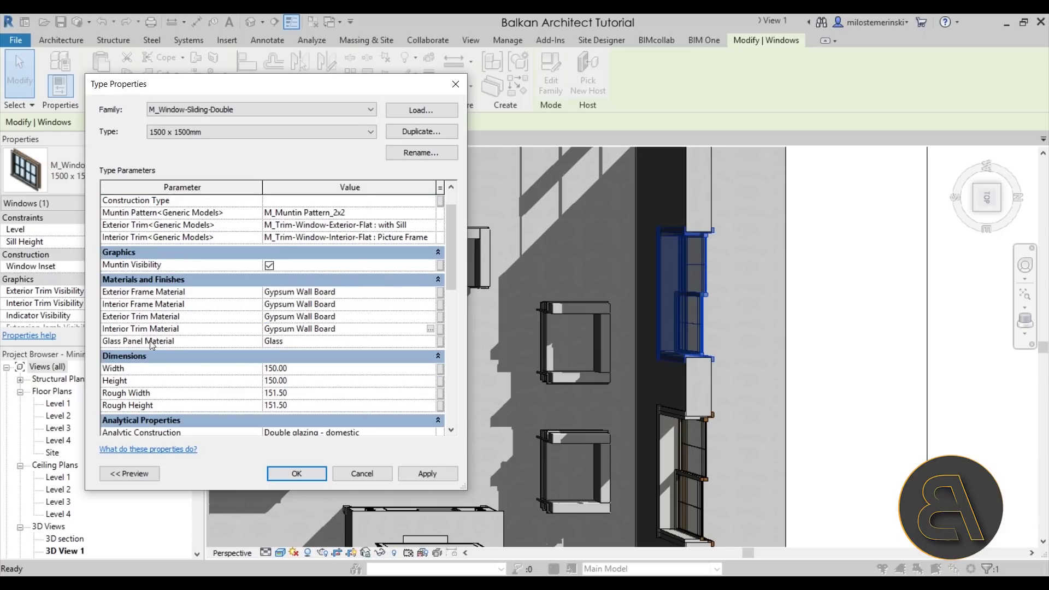
click(419, 480)
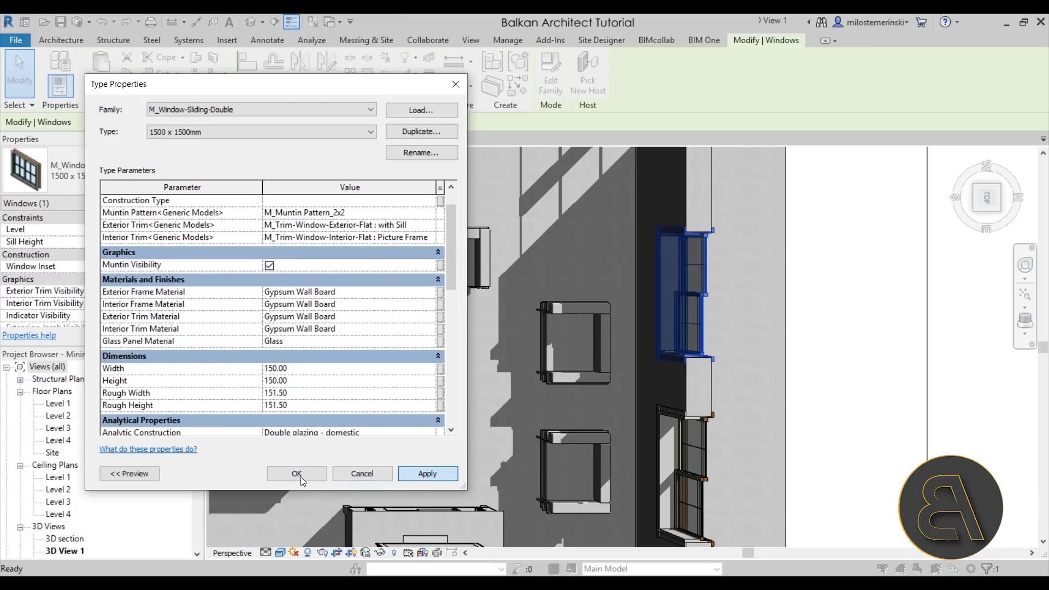
key(Escape)
click(438, 424)
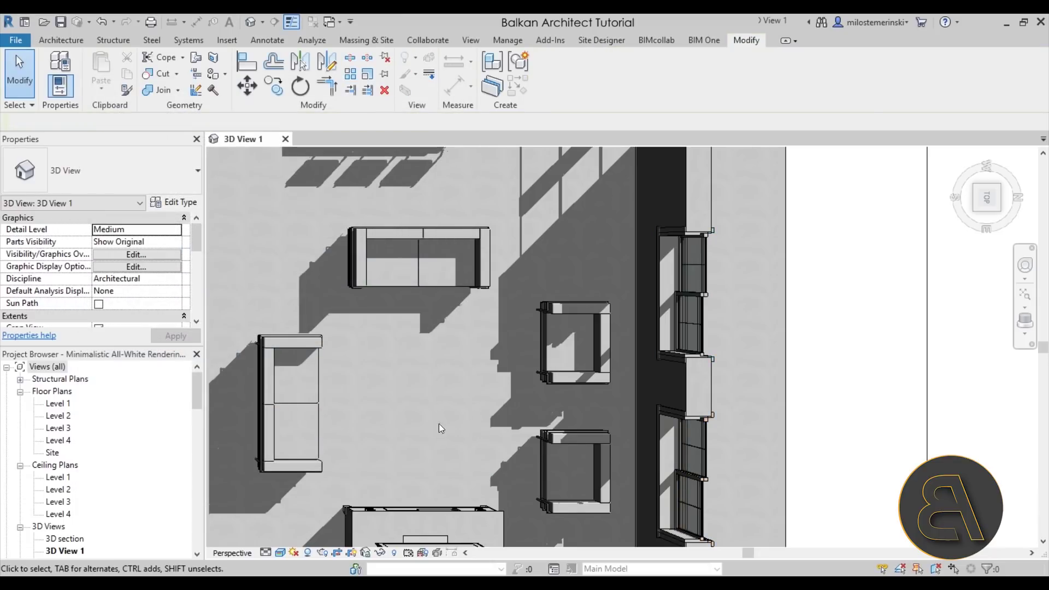
scroll(438, 424, down, 3)
middle_drag(438, 424, 578, 397)
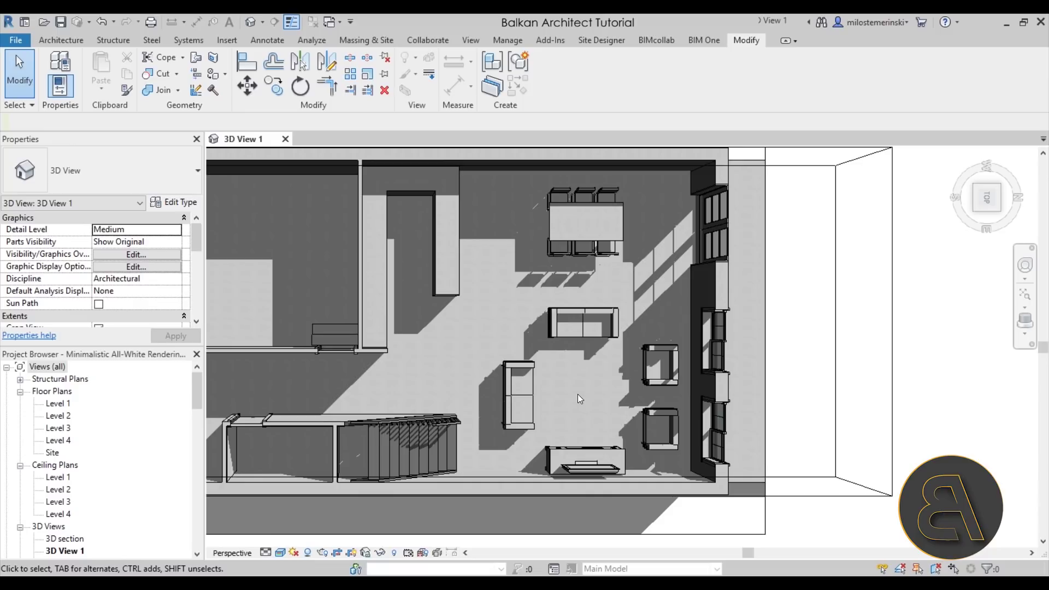
scroll(579, 395, down, 3)
middle_drag(493, 397, 502, 388)
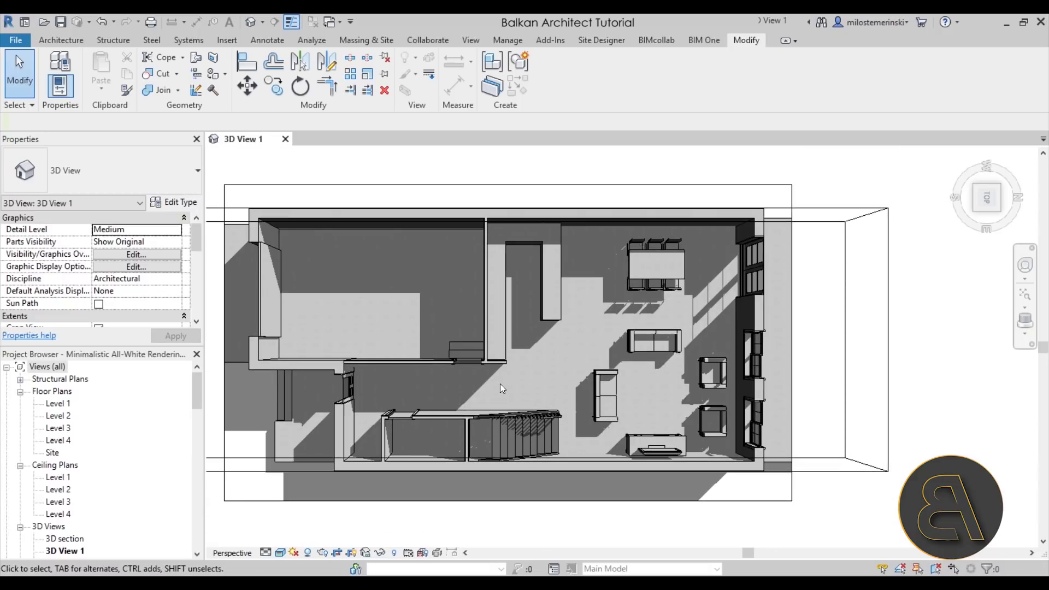
Set the stair's right support stringer (50mm Width) material to Gypsum Wall Board.
click(544, 427)
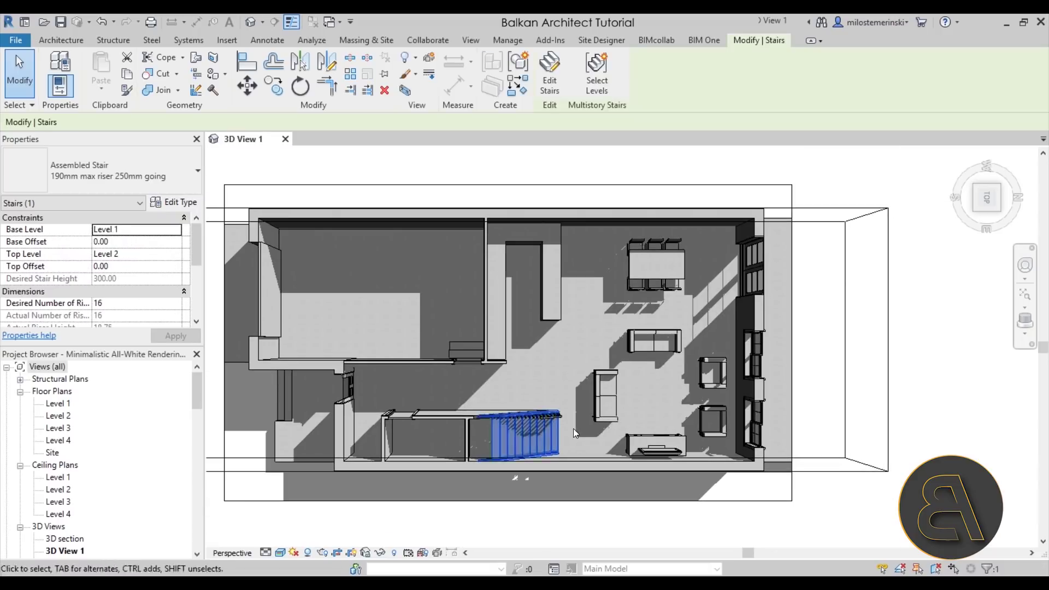
scroll(572, 429, up, 3)
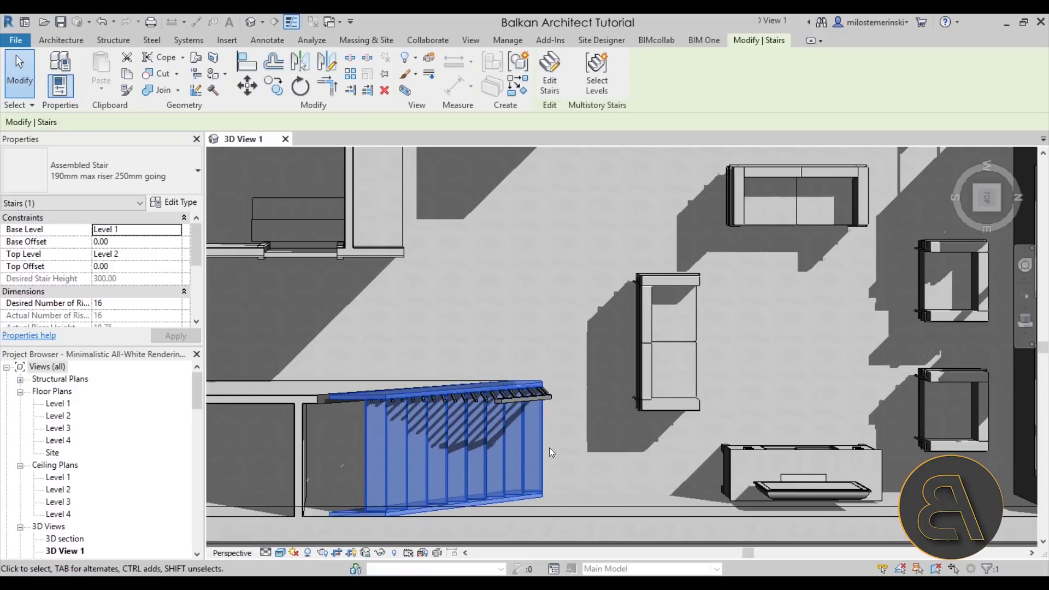
scroll(549, 437, up, 2)
middle_drag(618, 396, 728, 395)
scroll(572, 388, down, 2)
click(174, 202)
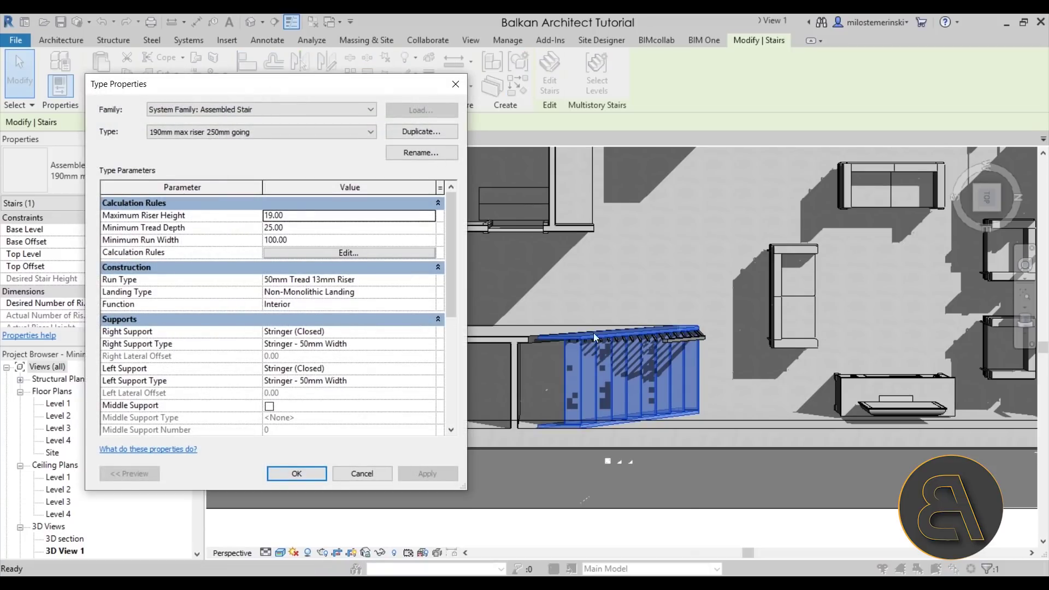
click(431, 331)
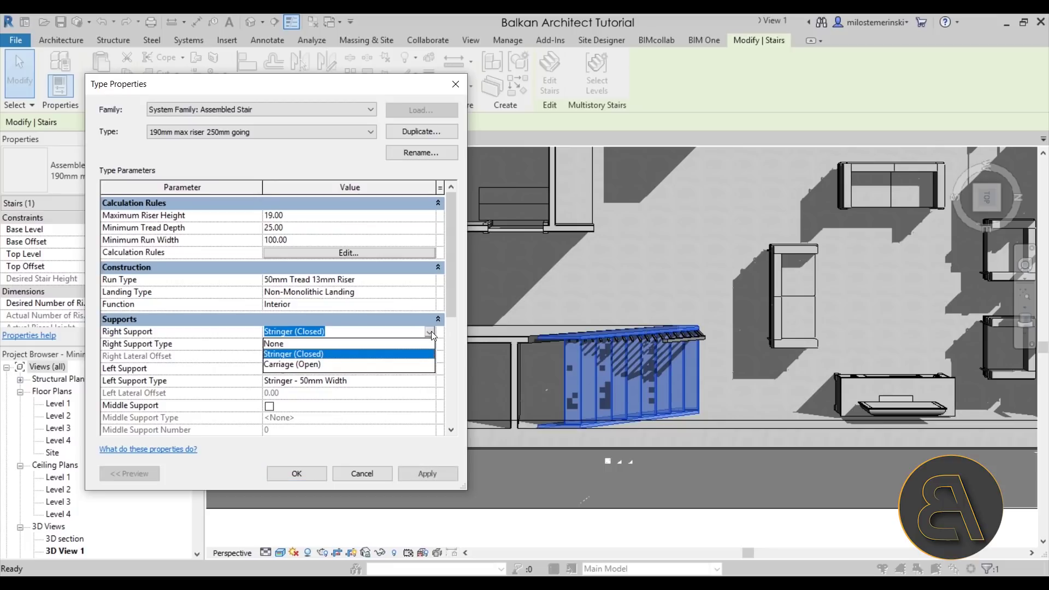
click(432, 331)
click(350, 344)
click(432, 344)
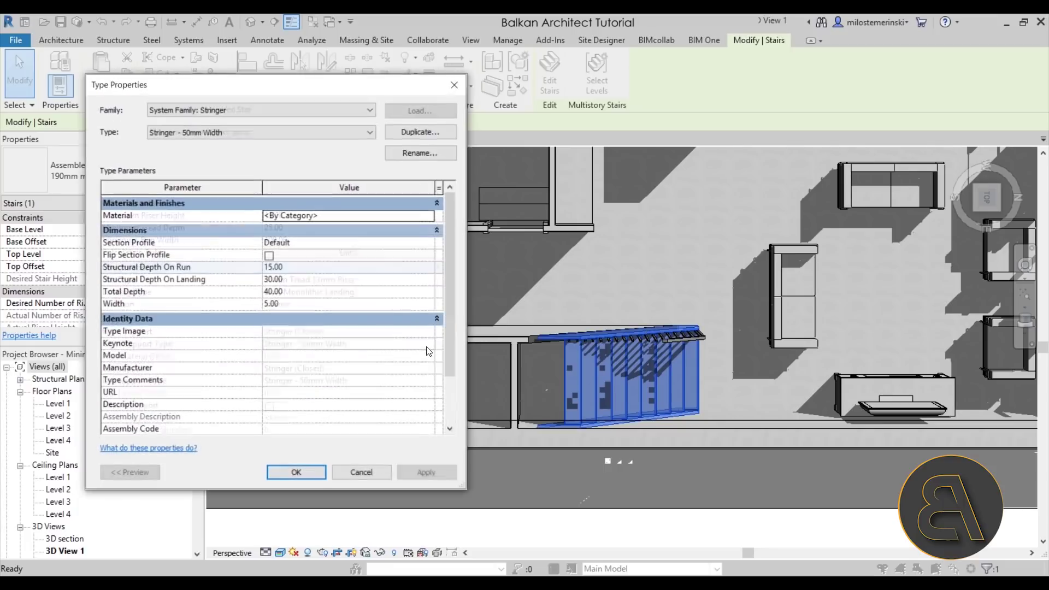
click(324, 215)
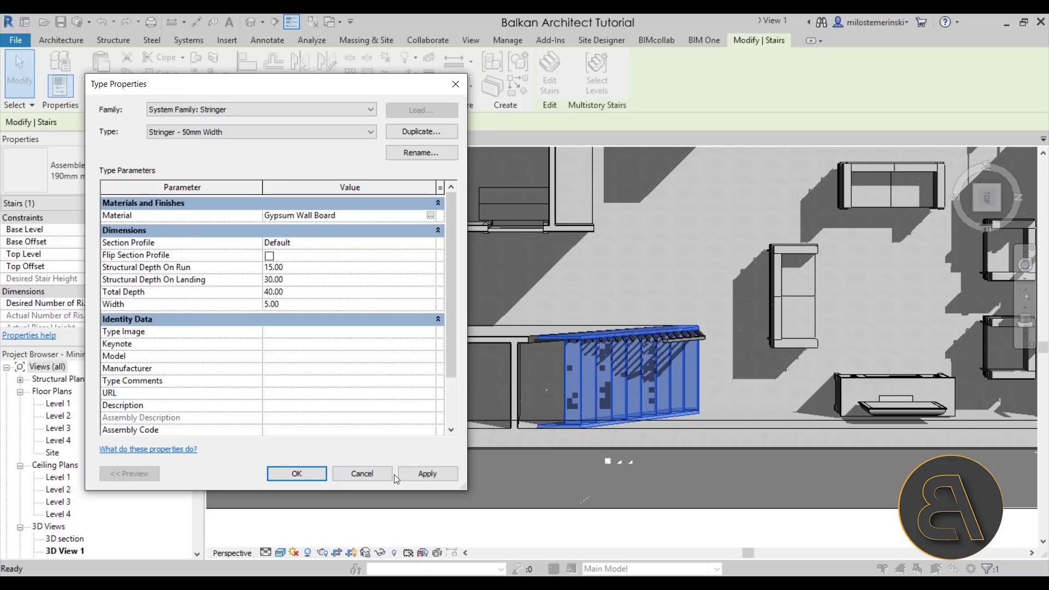
click(304, 475)
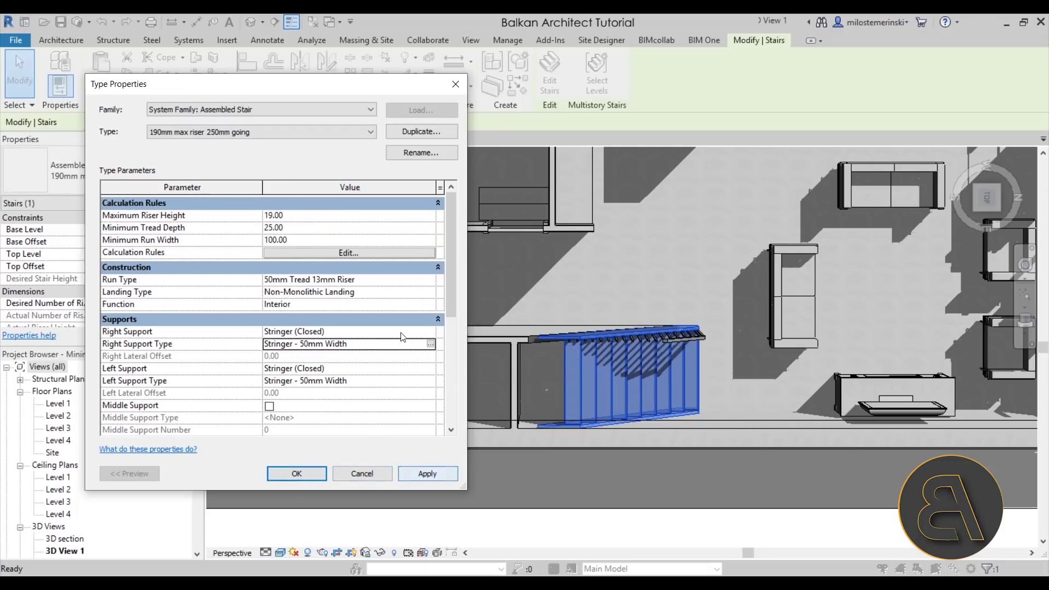
Set the run type's tread and riser materials to Gypsum Wall Board.
click(399, 279)
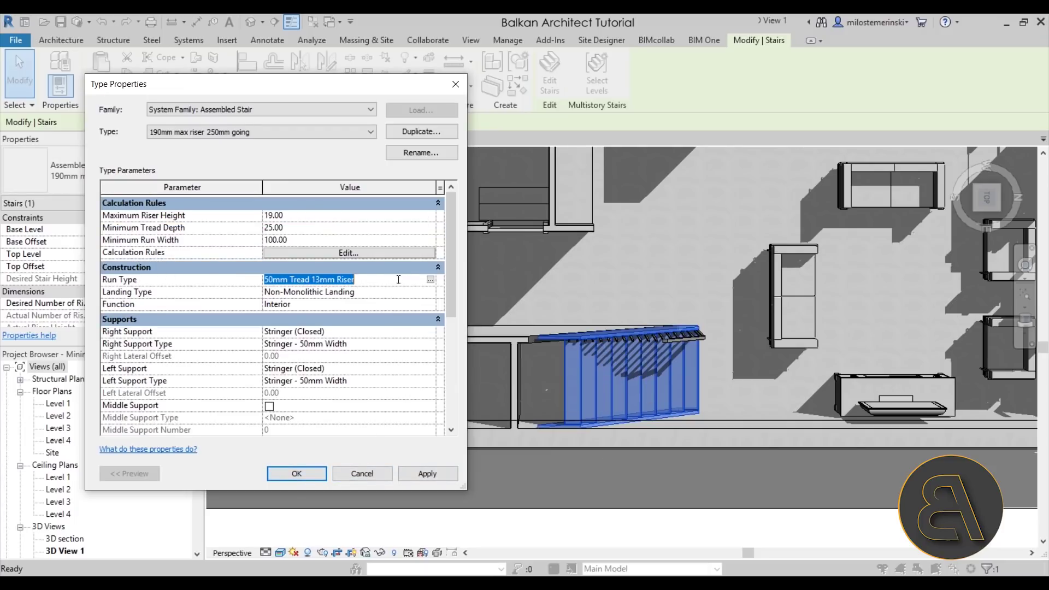
click(430, 281)
click(358, 217)
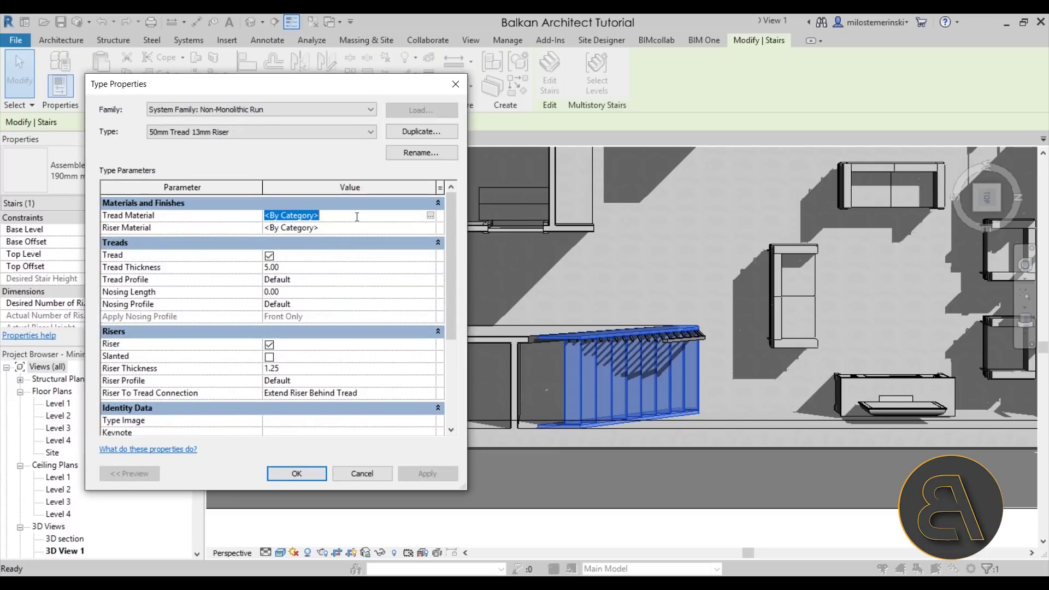
text(Gypsum Wall Board)
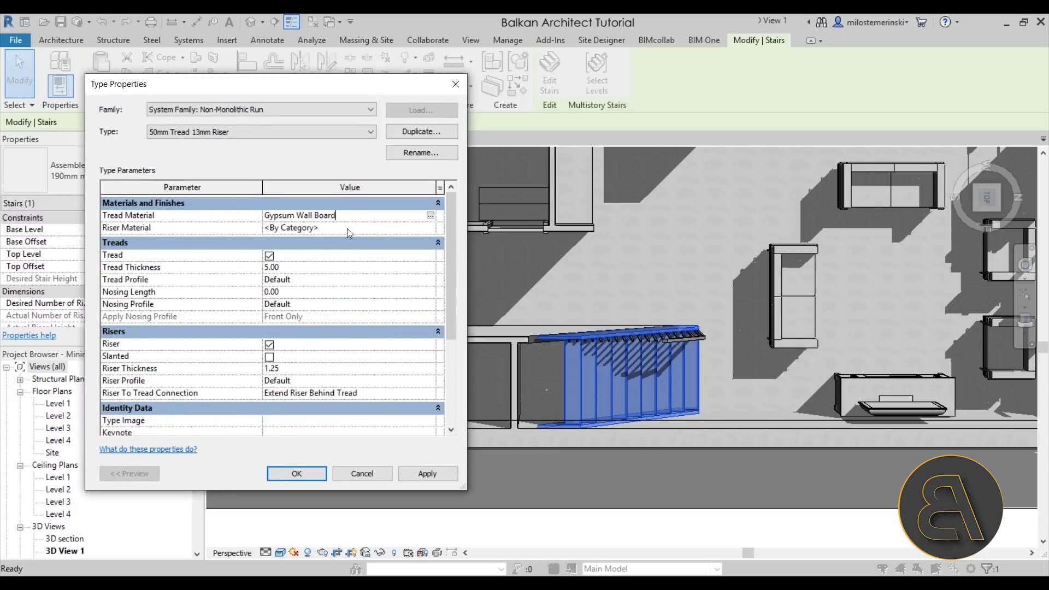
click(346, 229)
text(Gypsum Wall Board)
click(420, 476)
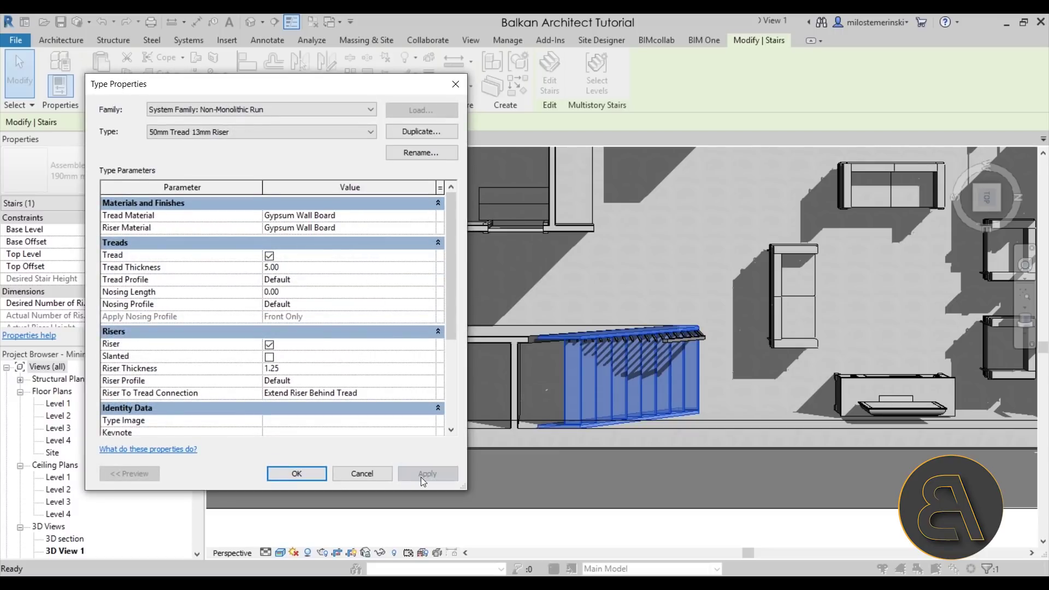
click(296, 474)
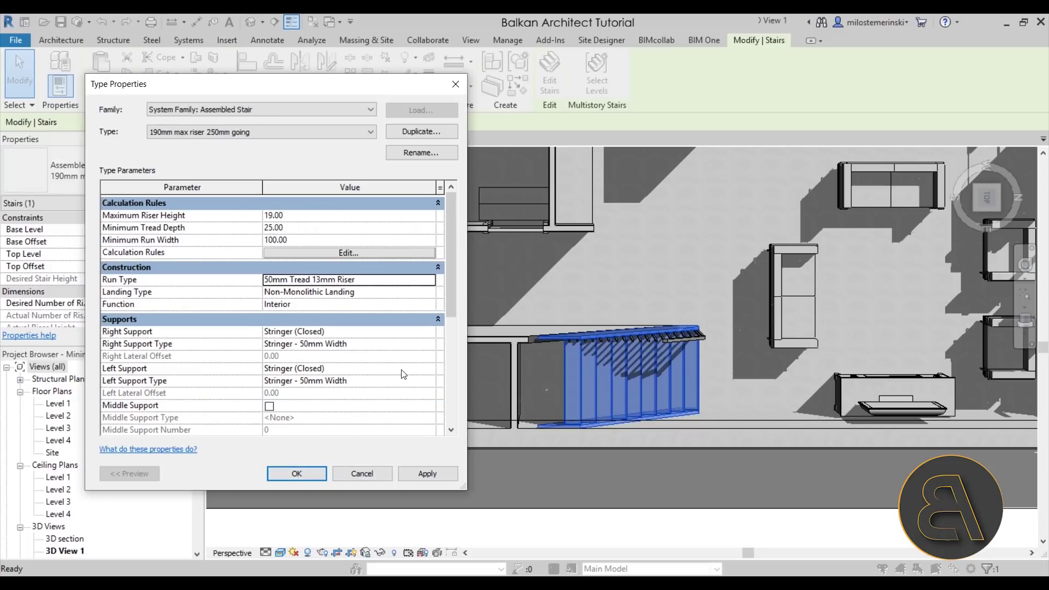
Close the stair type settings and open the stair railing's type properties.
click(297, 474)
key(Escape)
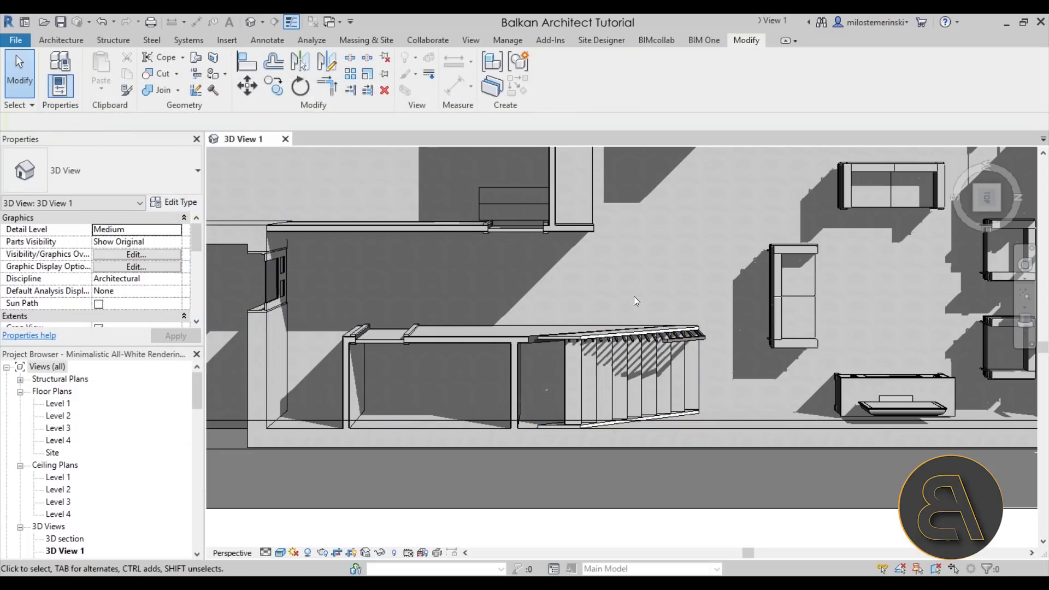
scroll(634, 296, up, 5)
middle_drag(801, 358, 768, 287)
scroll(723, 247, up, 2)
click(723, 247)
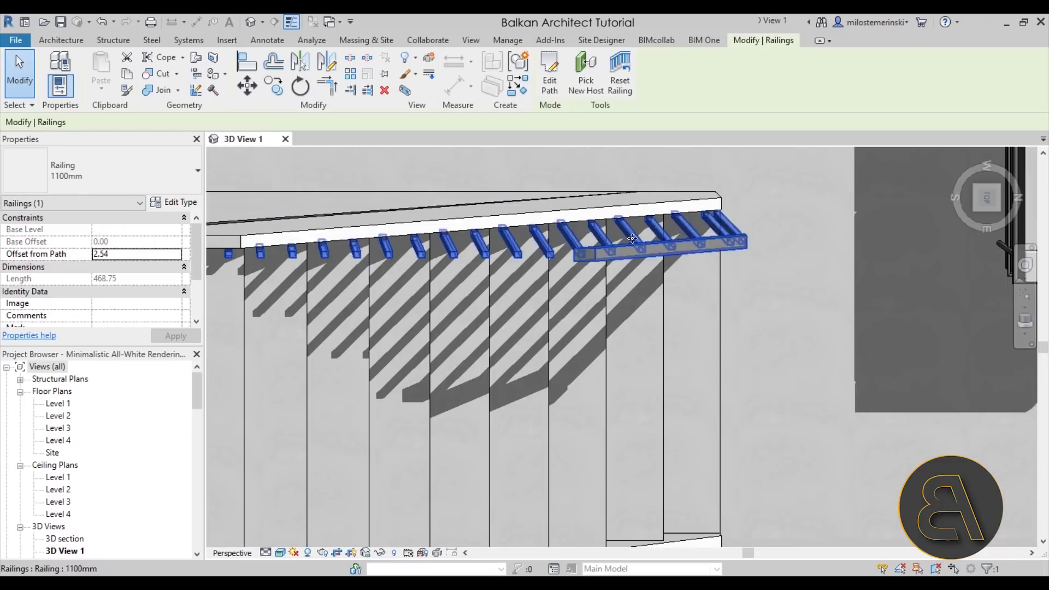
click(174, 203)
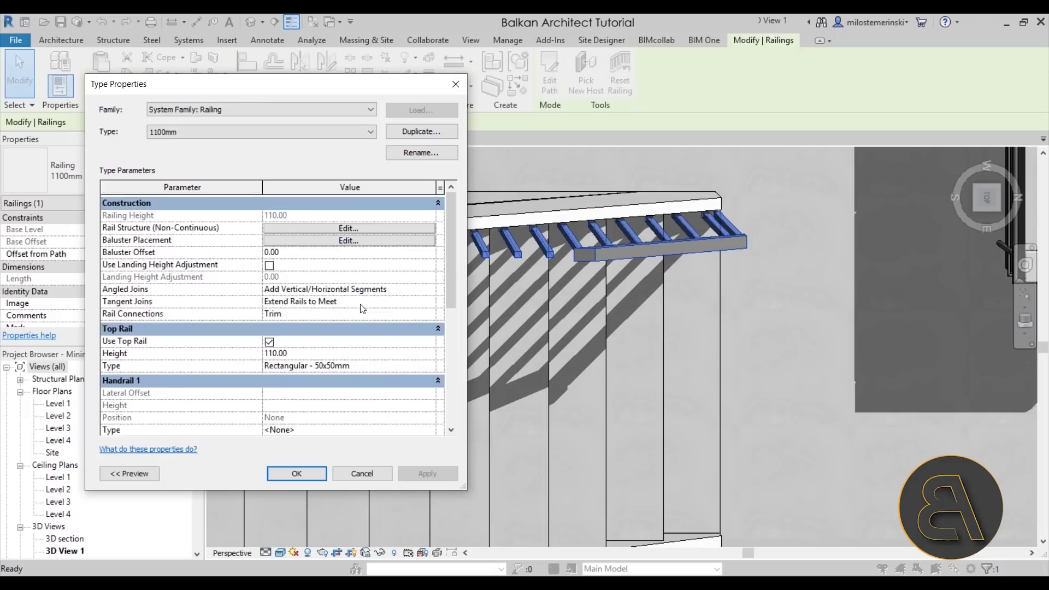
Set the Rectangular - 50x50mm top rail material to Gypsum Wall Board.
scroll(362, 309, down, 4)
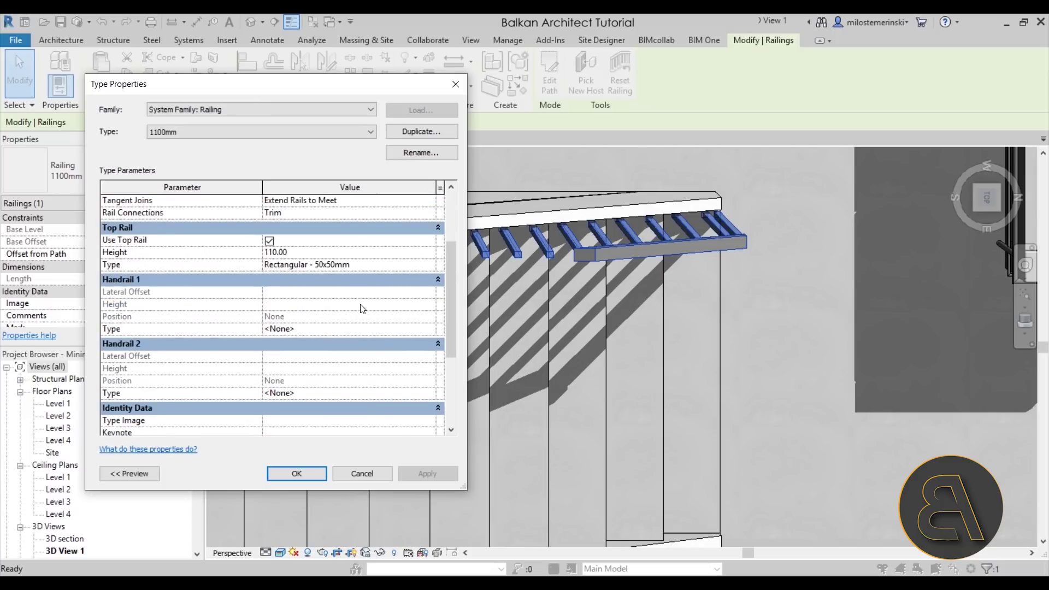
scroll(362, 308, up, 4)
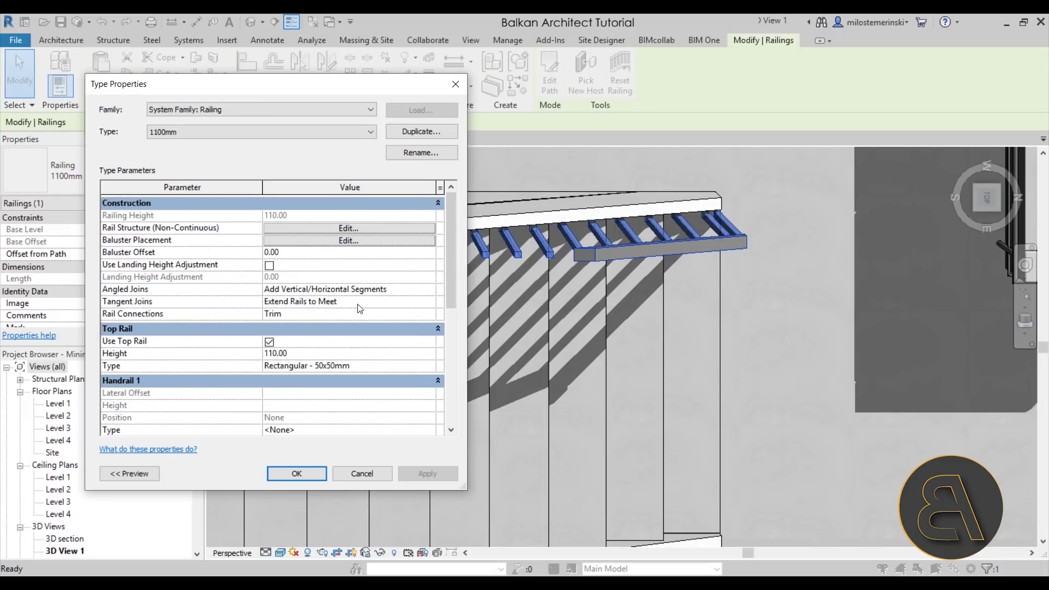
scroll(361, 308, down, 1)
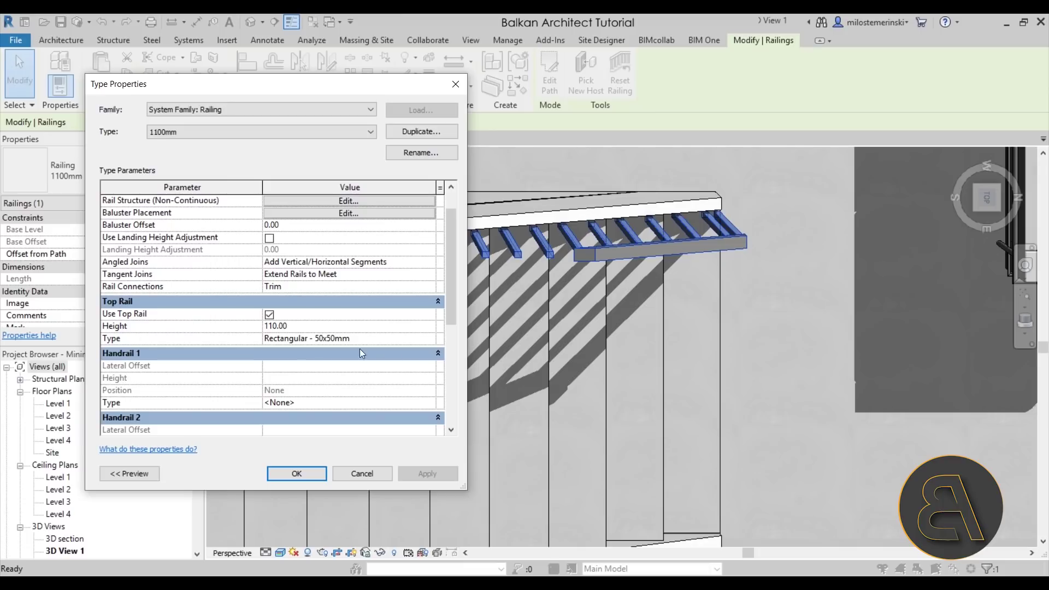
click(397, 341)
click(430, 339)
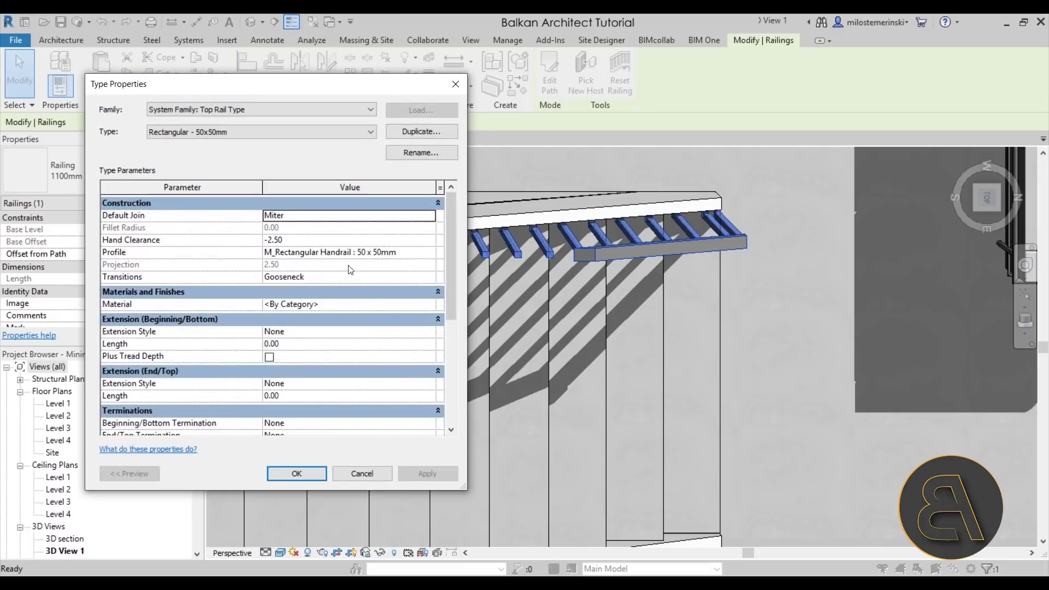
click(325, 305)
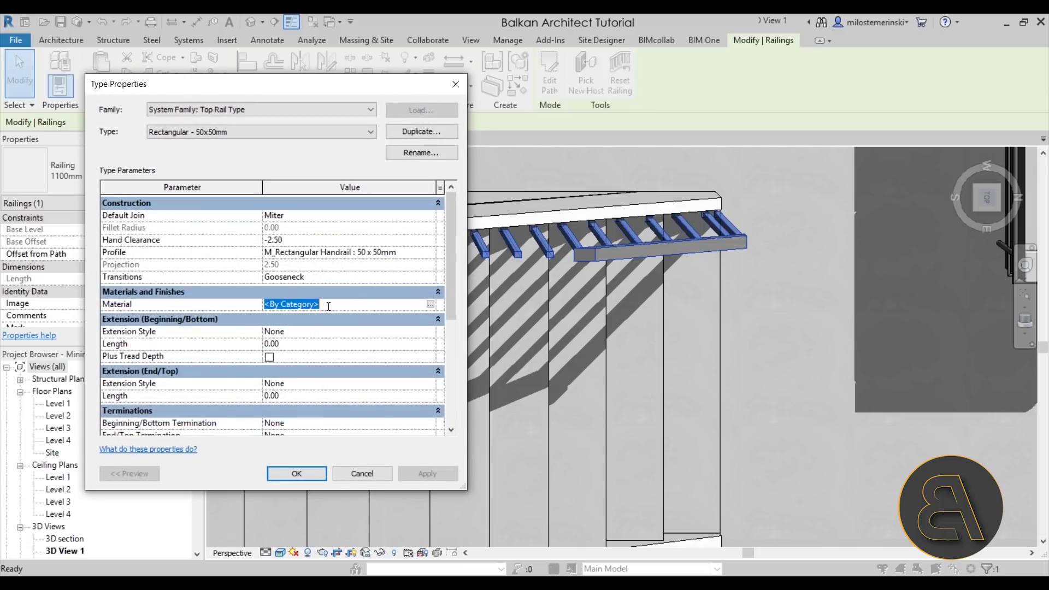
text(Gypsum Wall Board)
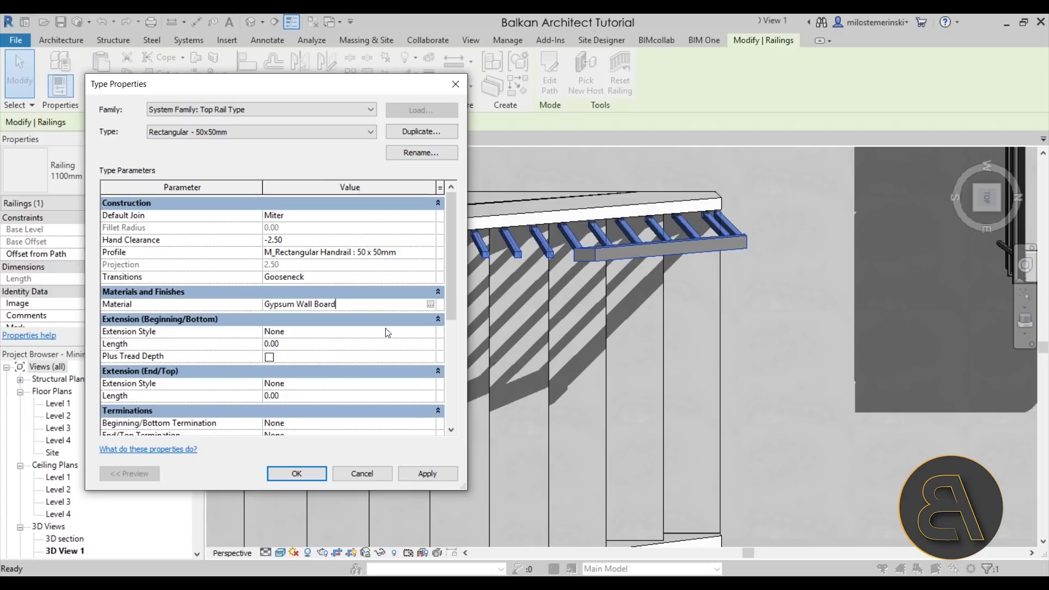
click(419, 467)
click(310, 475)
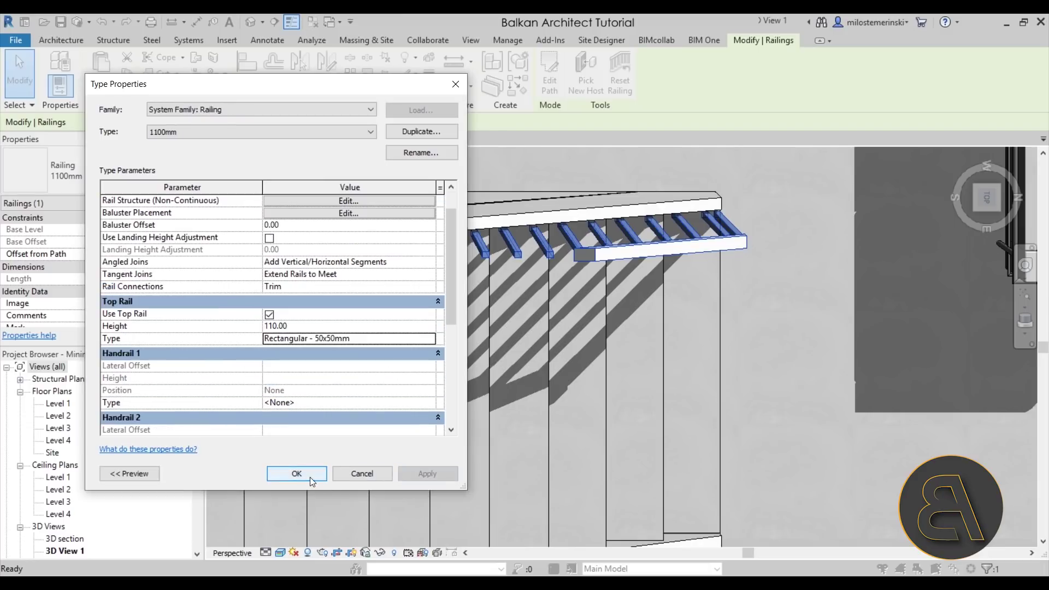
click(350, 474)
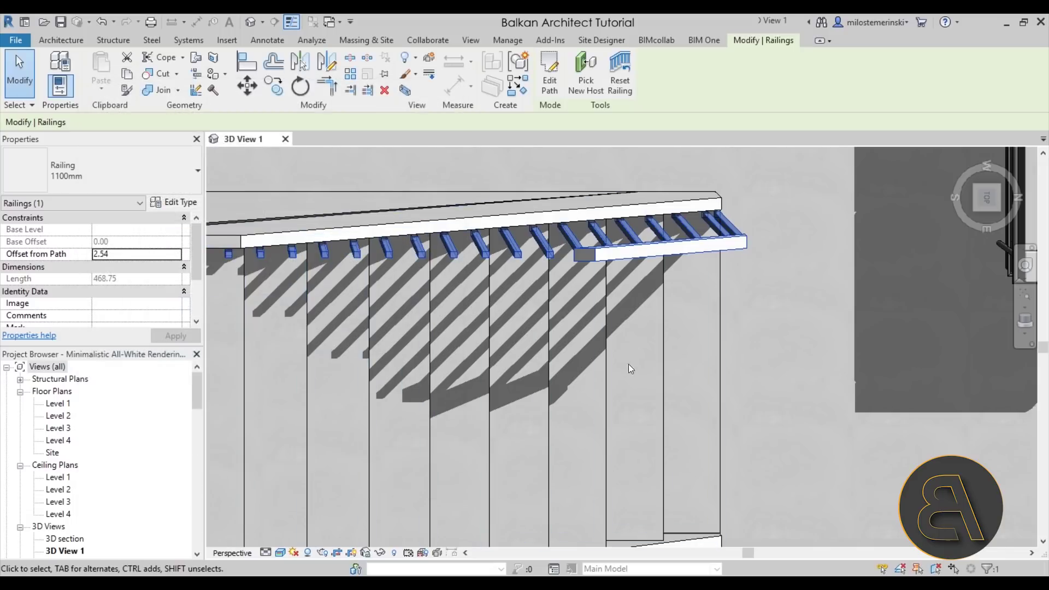
key(Escape)
shift+middle_drag(777, 348, 579, 324)
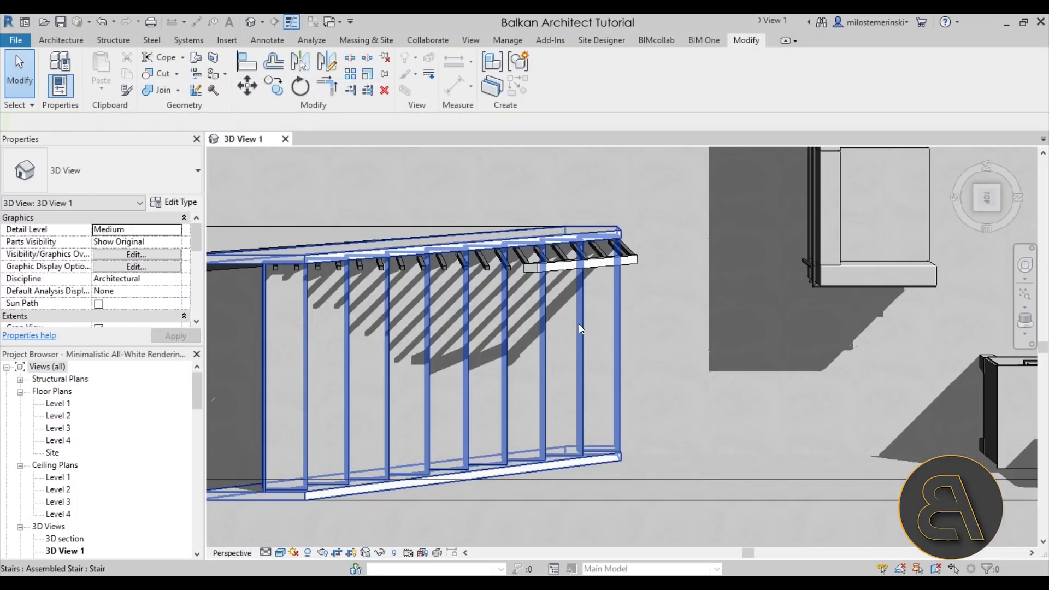
scroll(579, 324, up, 3)
scroll(469, 260, up, 2)
click(453, 288)
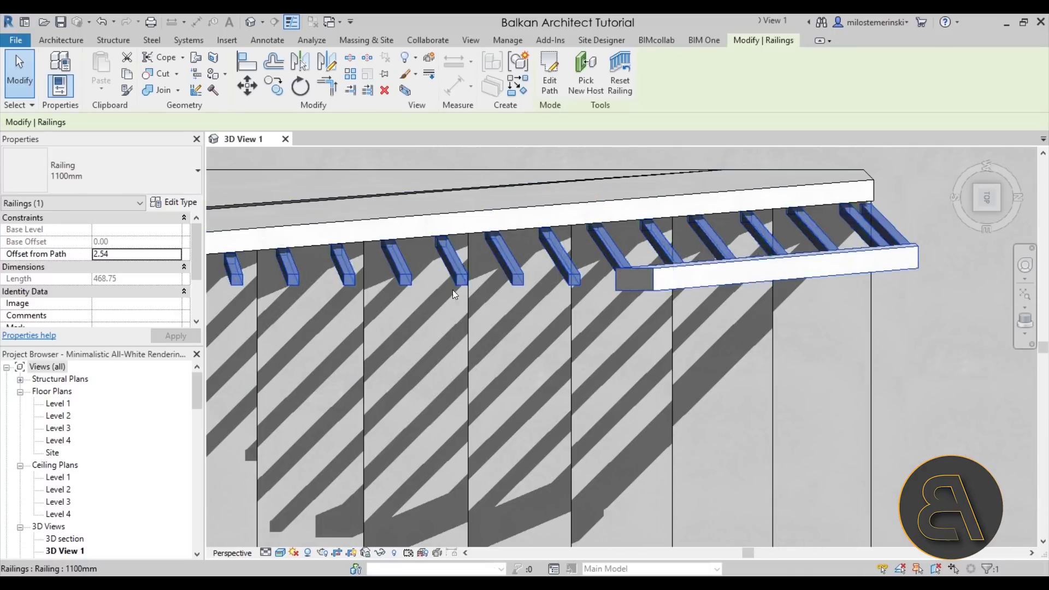
scroll(453, 290, down, 3)
scroll(425, 300, up, 2)
click(172, 203)
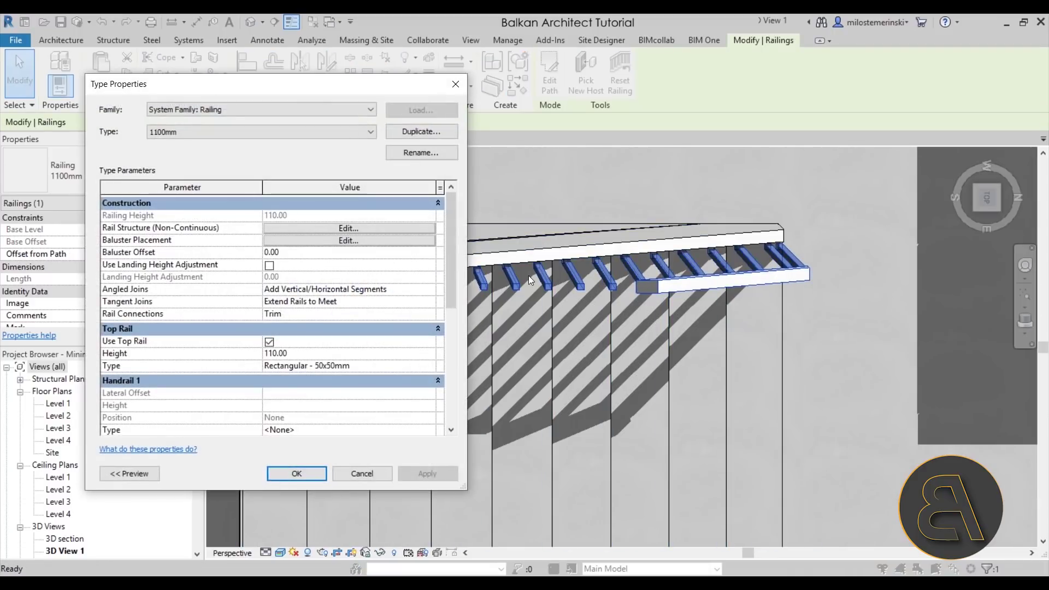
scroll(421, 275, down, 4)
scroll(411, 275, up, 4)
click(304, 241)
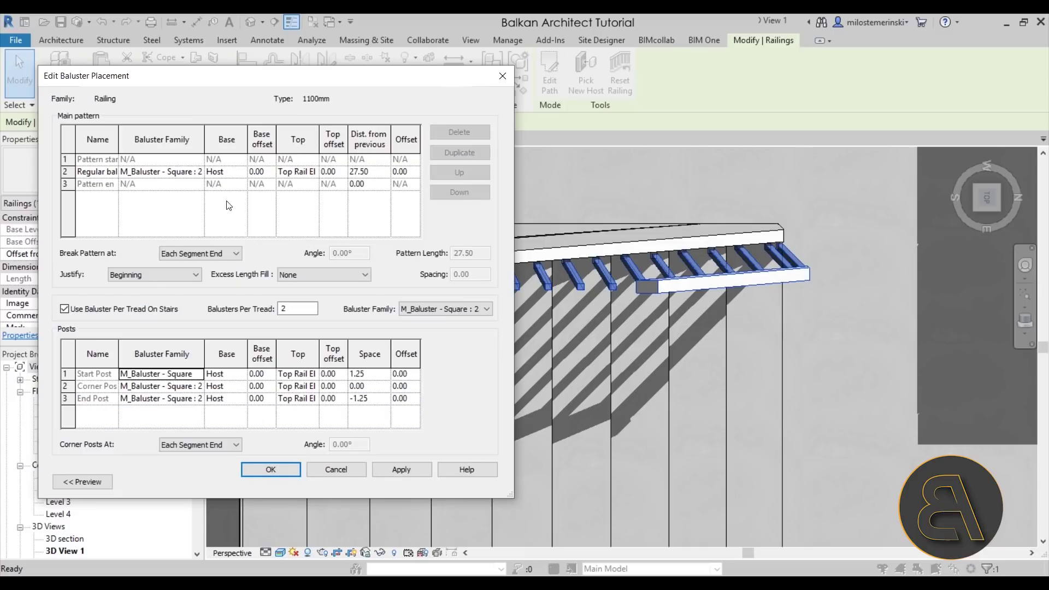
click(179, 172)
click(198, 172)
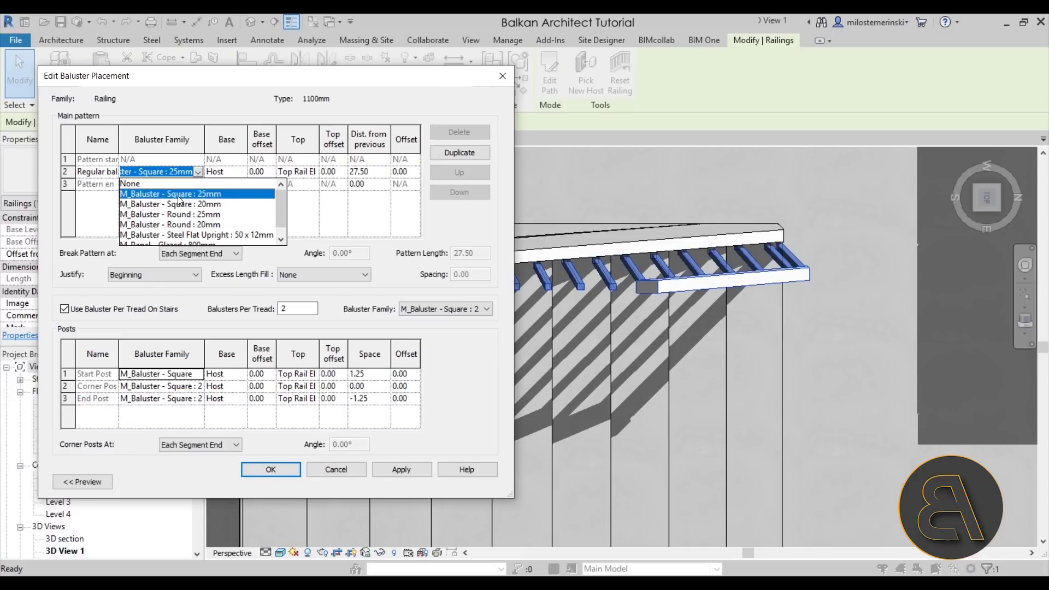
click(345, 471)
click(336, 470)
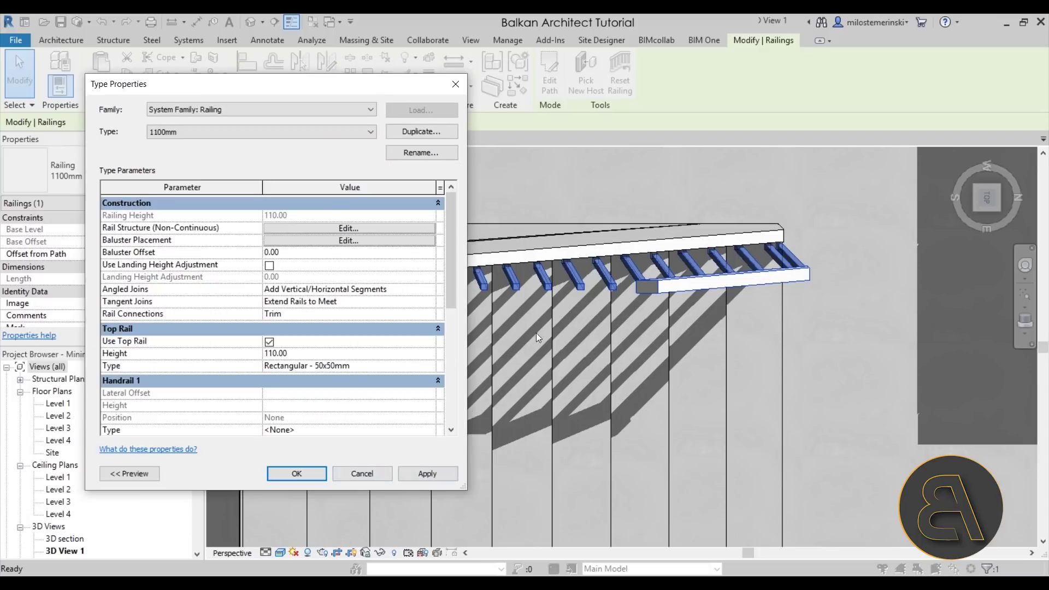
click(363, 474)
scroll(547, 340, down, 5)
Find Railings > M_Baluster - Square in the Project Browser and open its 25mm type.
middle_drag(546, 252, 522, 283)
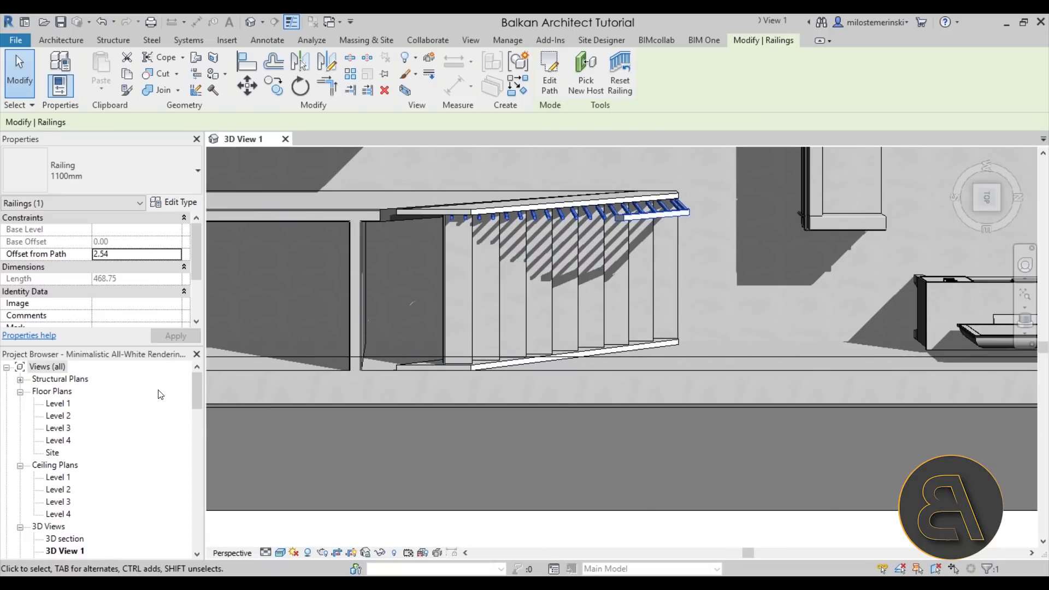
scroll(109, 407, down, 8)
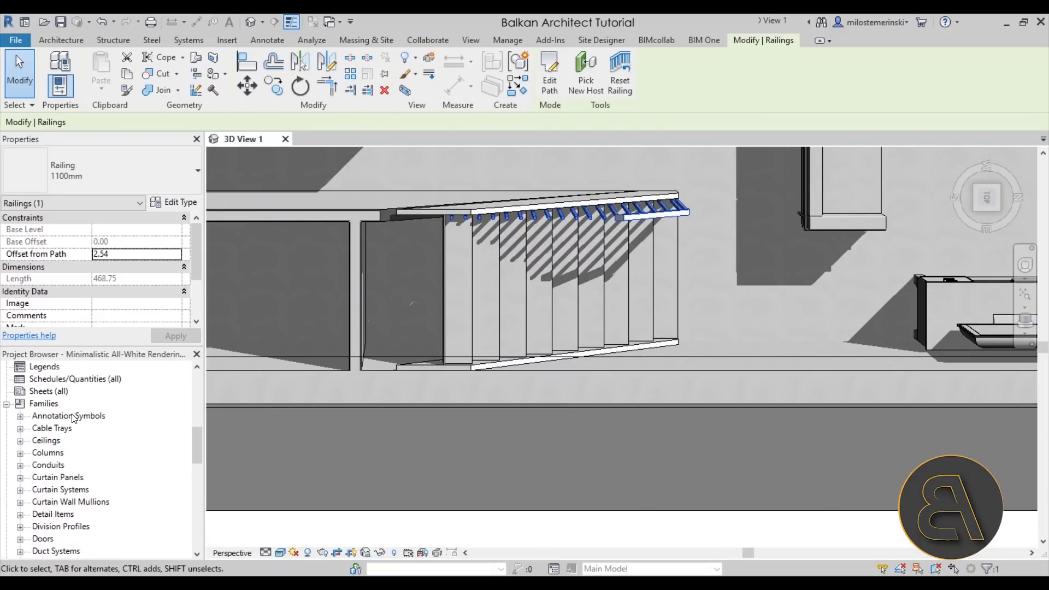
scroll(65, 426, down, 4)
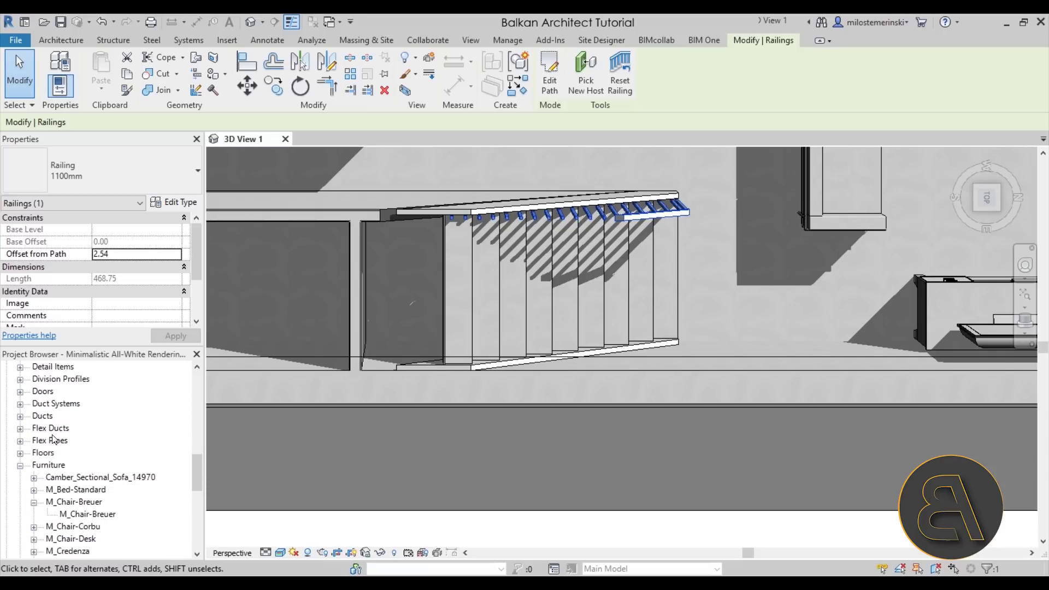
scroll(53, 440, down, 2)
scroll(53, 440, up, 2)
click(20, 465)
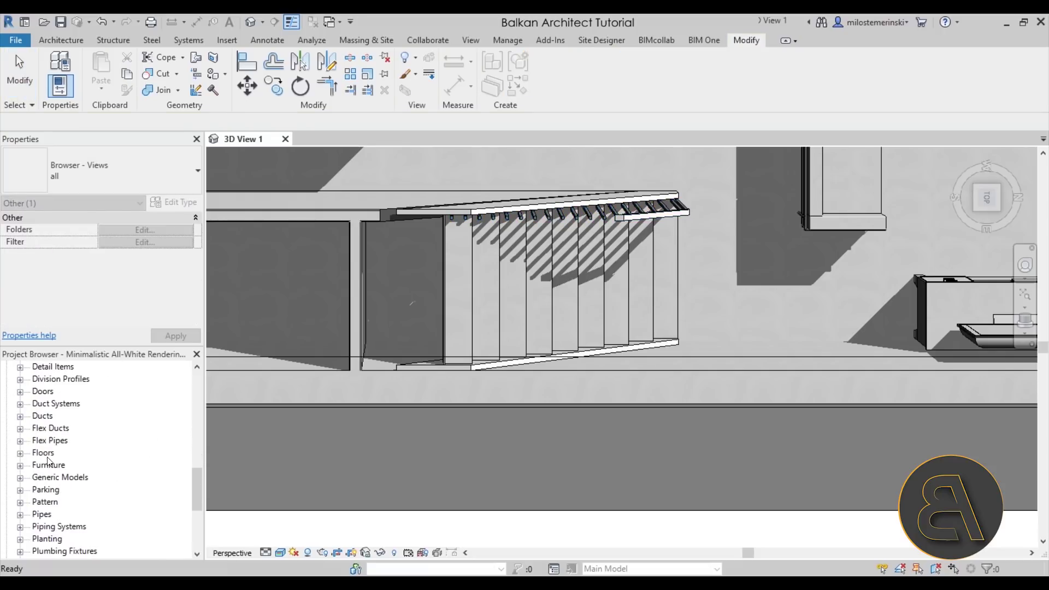
scroll(60, 445, down, 3)
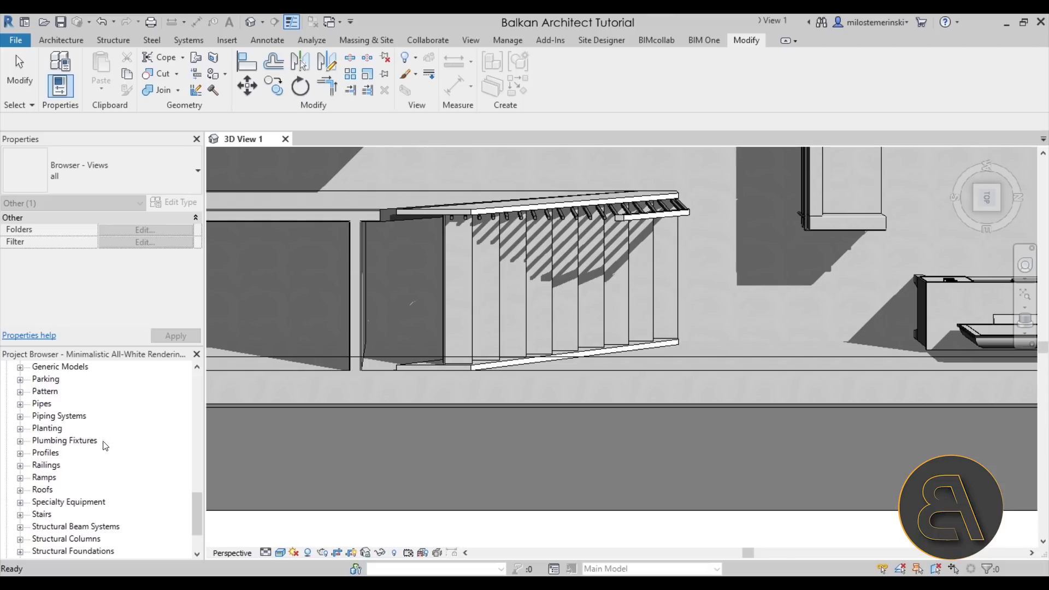
click(26, 468)
scroll(139, 437, down, 2)
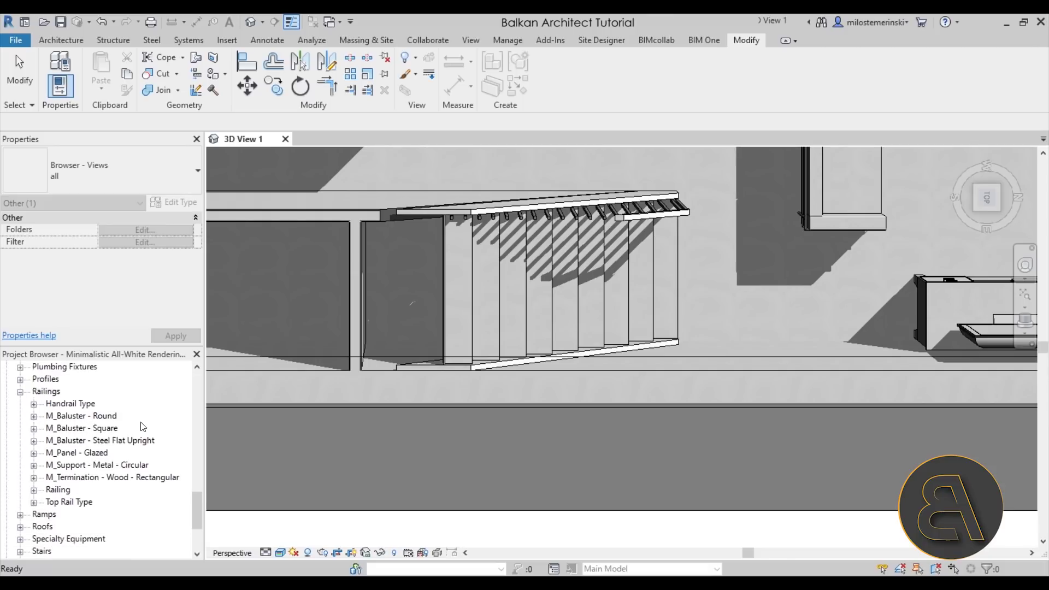
click(34, 430)
double_click(71, 454)
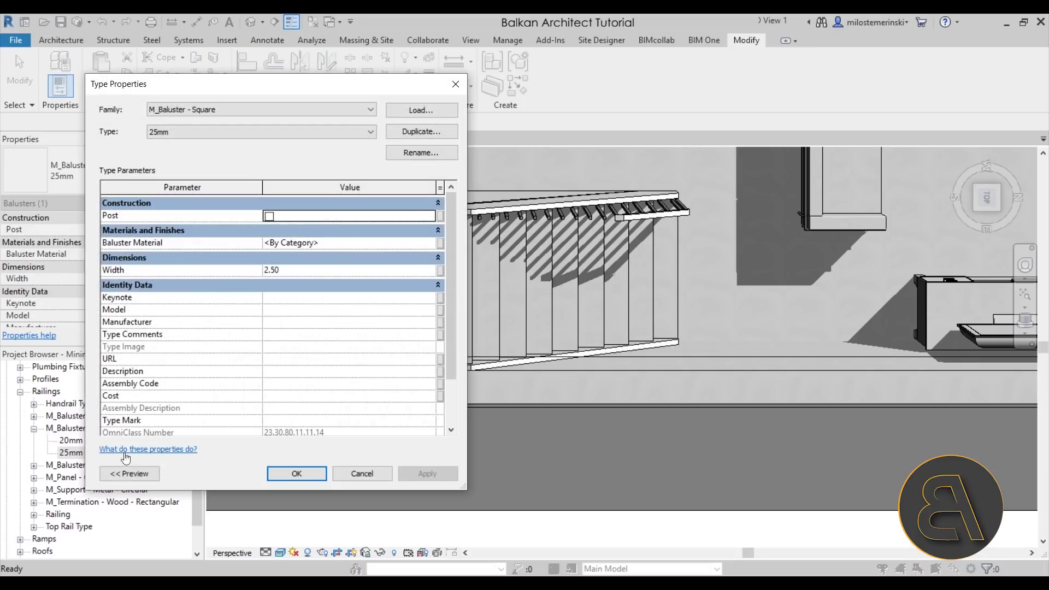
Set the 25mm baluster material to Gypsum Wall Board.
click(340, 245)
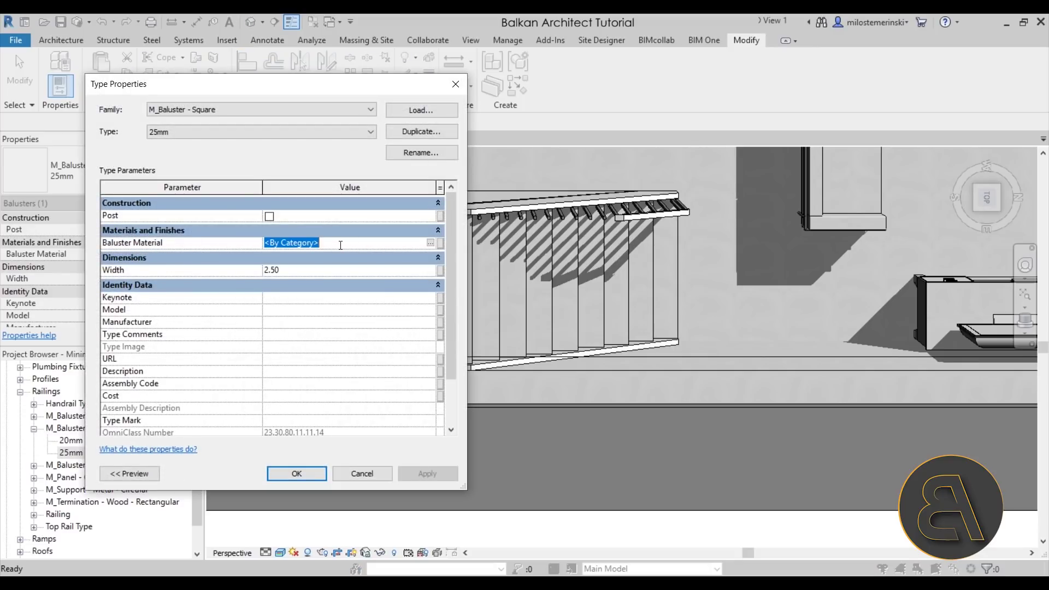
text(Gypsum Wall Board)
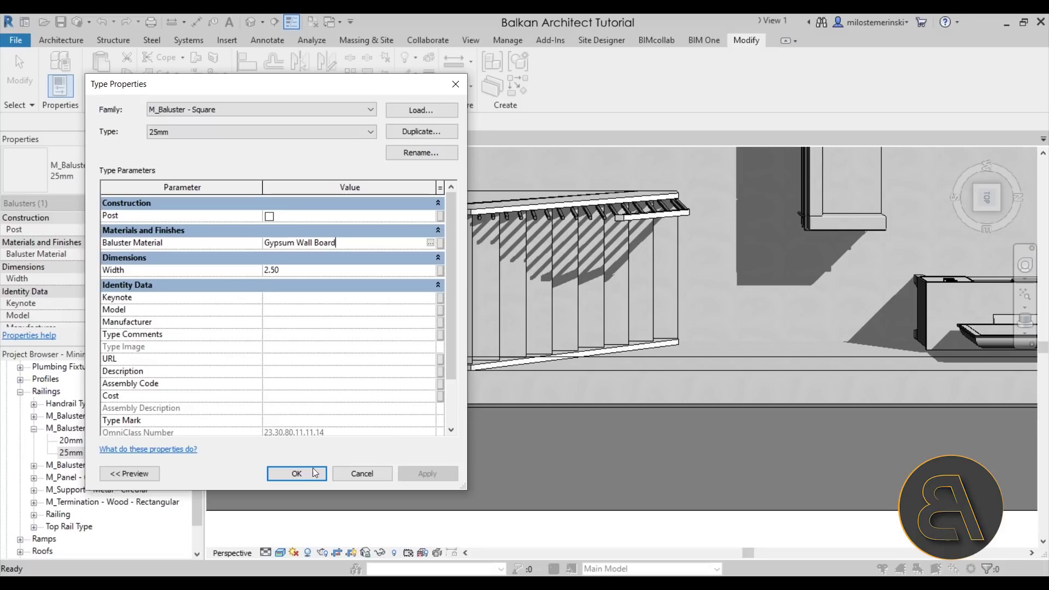
key(Return)
key(Escape)
scroll(660, 205, up, 5)
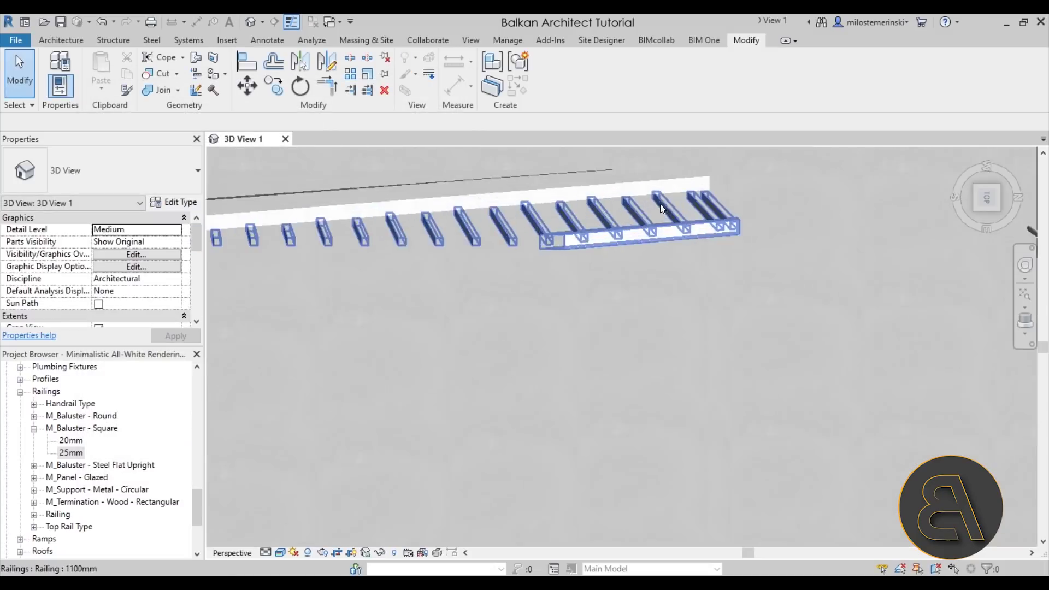
Zoom out and pan until the whole floor plan is centred in 3D View 1 from above.
scroll(432, 336, down, 3)
scroll(432, 336, down, 10)
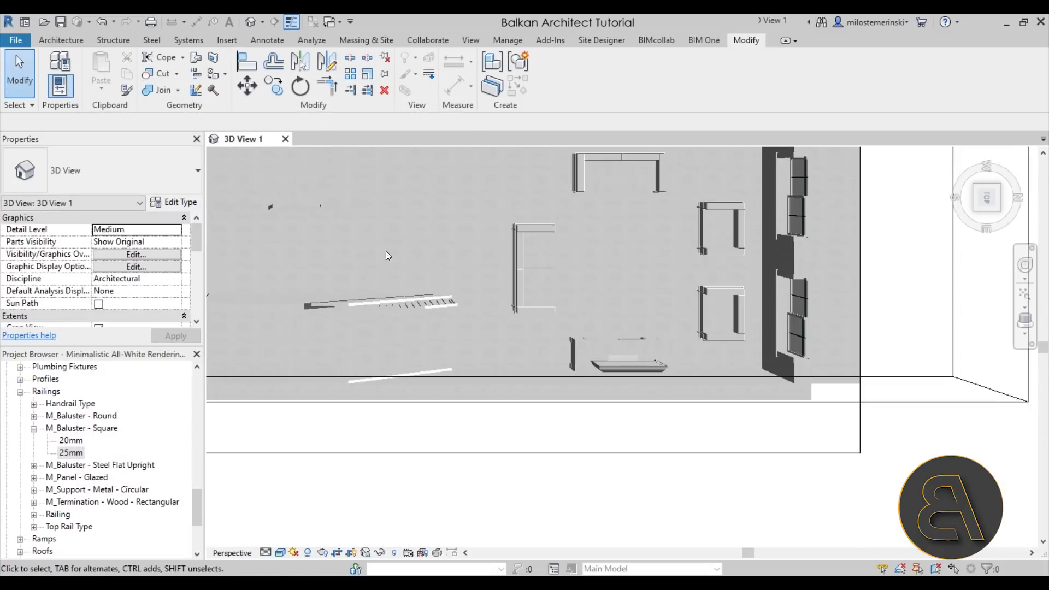
middle_drag(398, 295, 458, 369)
scroll(484, 356, up, 4)
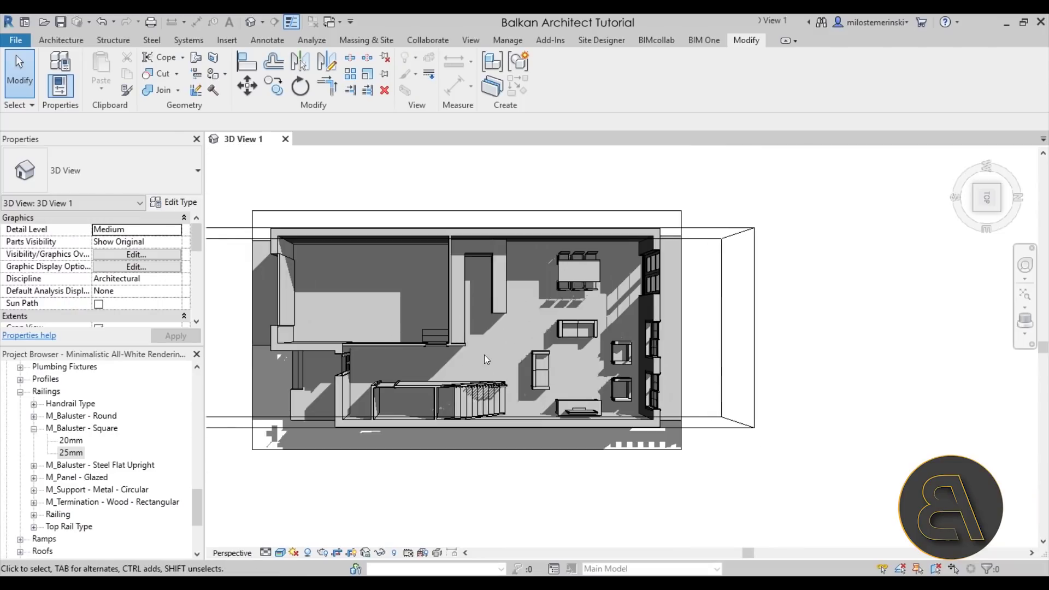
middle_drag(515, 334, 559, 352)
scroll(546, 344, up, 2)
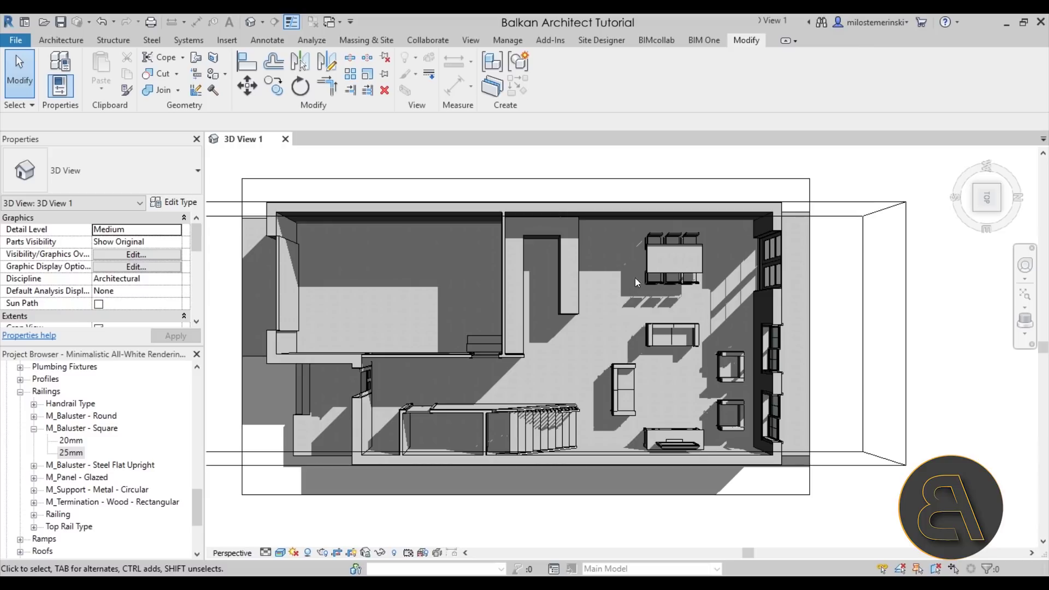
middle_drag(594, 333, 618, 337)
middle_drag(674, 353, 667, 344)
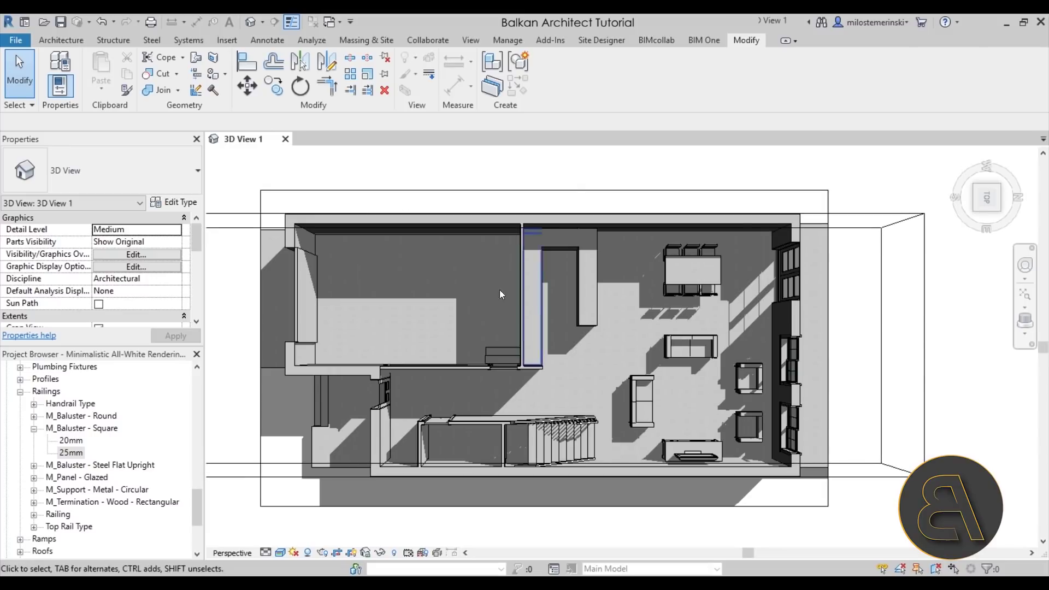
middle_drag(599, 386, 604, 356)
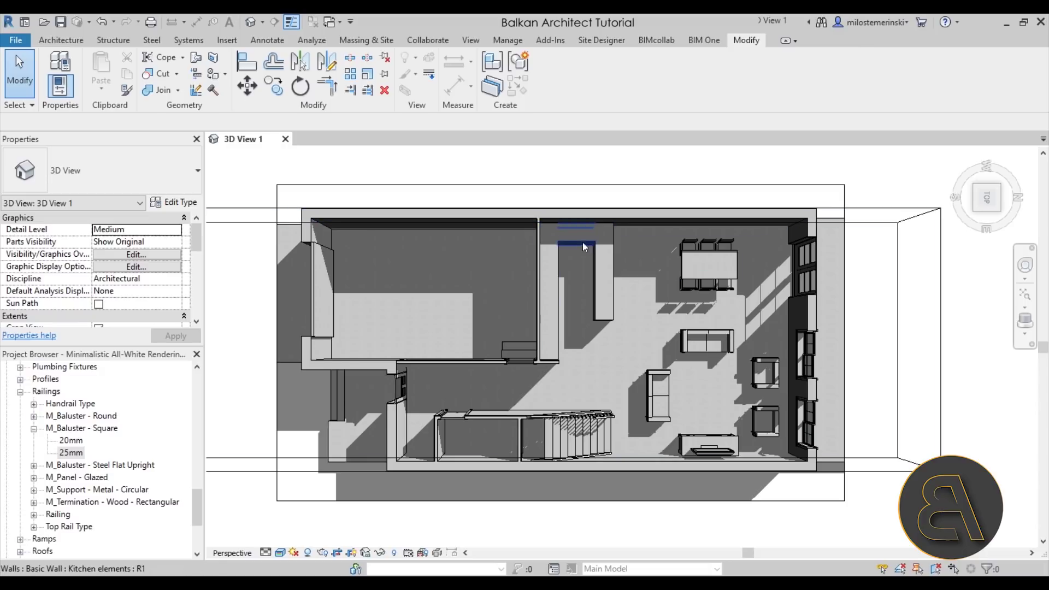
Set 3D View 1's detail level to Fine and open its Graphic Display Options.
middle_drag(617, 306, 596, 382)
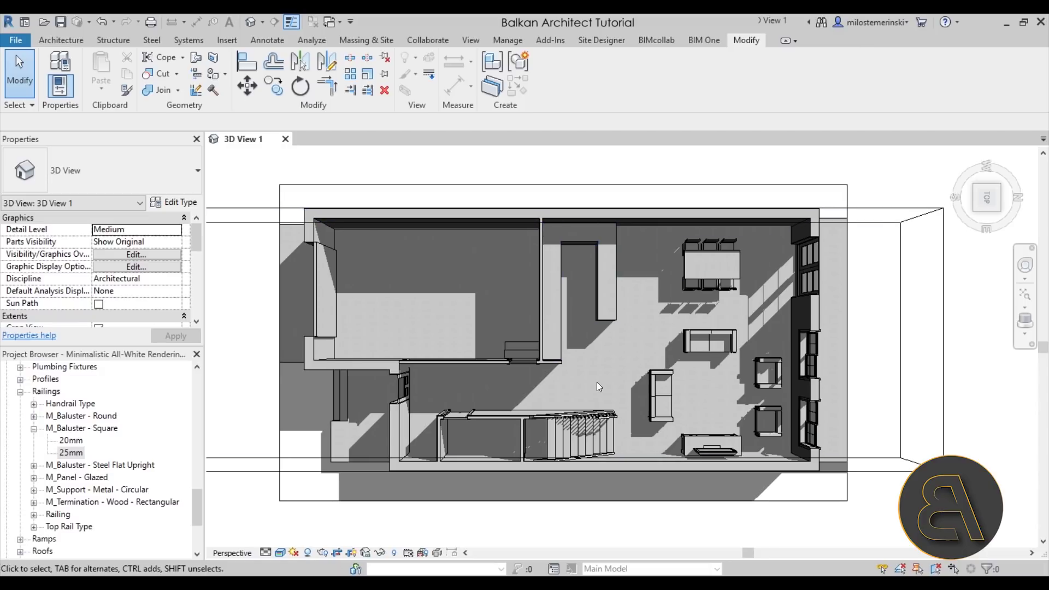
click(265, 555)
click(272, 542)
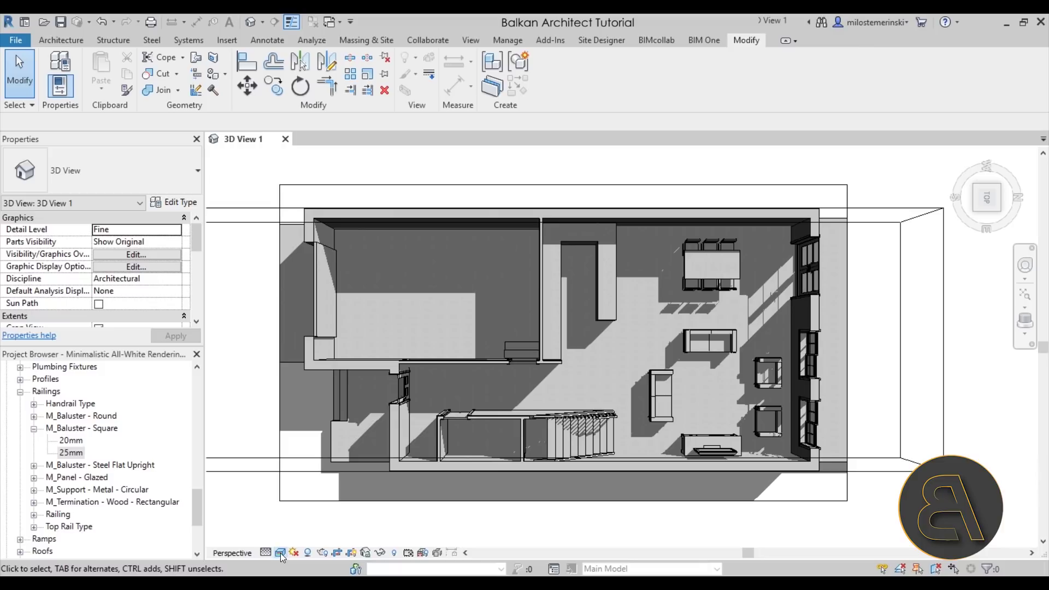
click(280, 553)
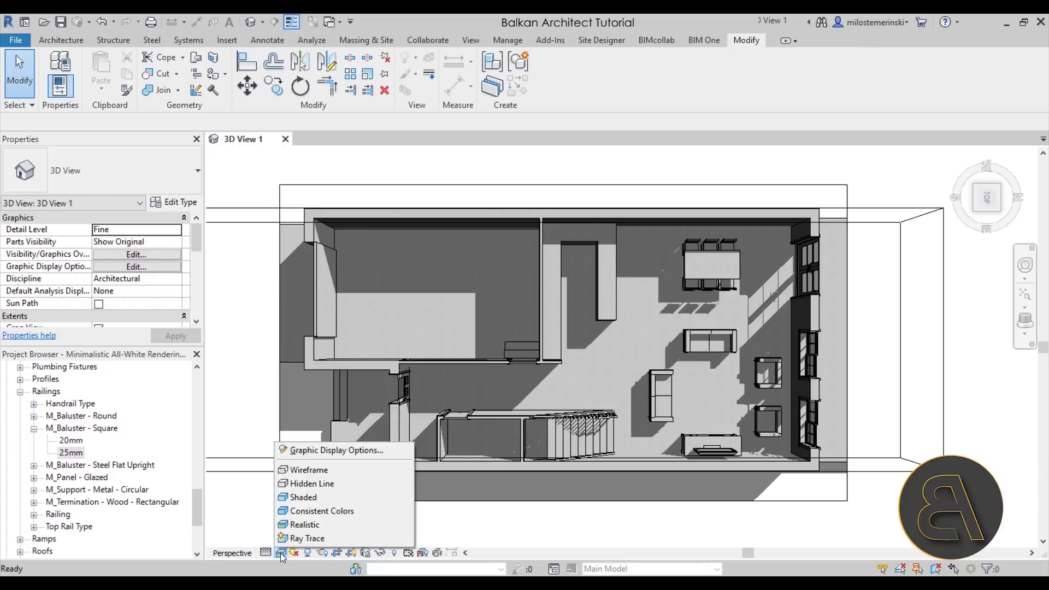
click(314, 452)
Turn off Show Edges in the view's graphic display and apply.
drag(928, 152, 265, 176)
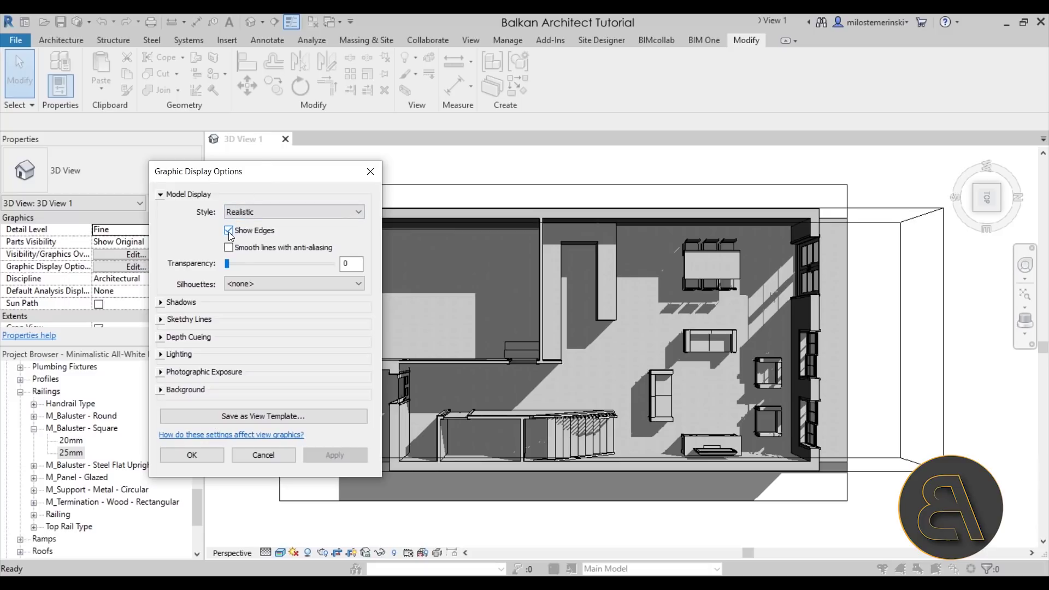
click(228, 230)
click(332, 458)
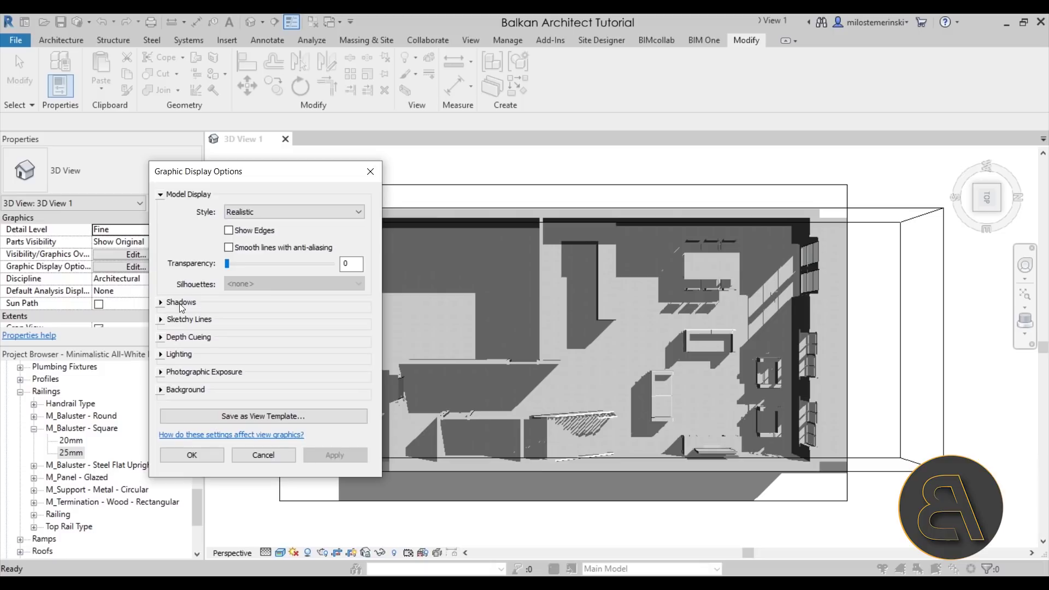
Turn on Show Ambient Shadows and apply it to the view.
click(162, 303)
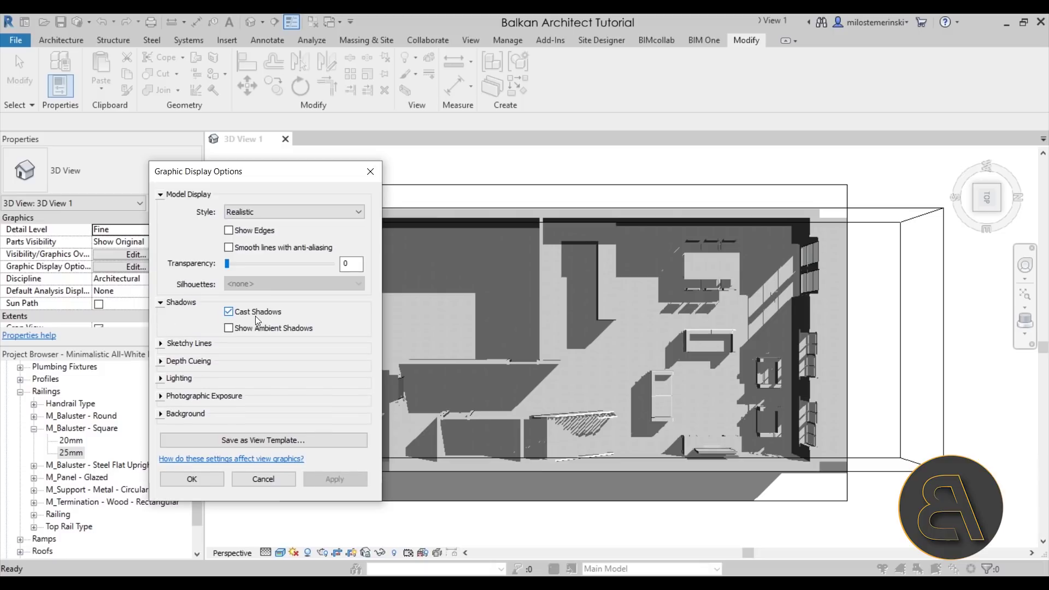
click(229, 328)
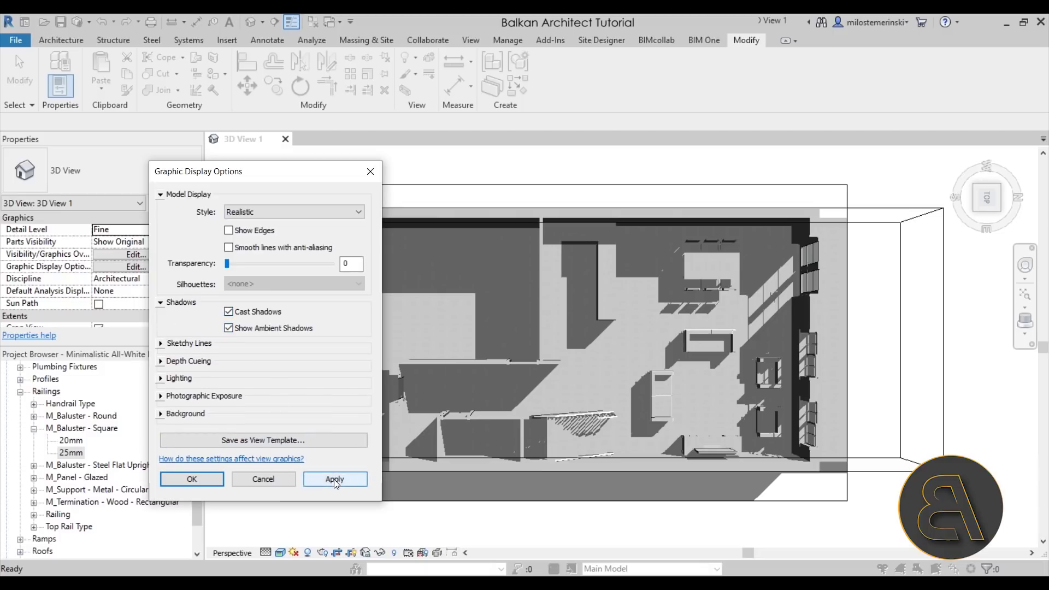
click(335, 484)
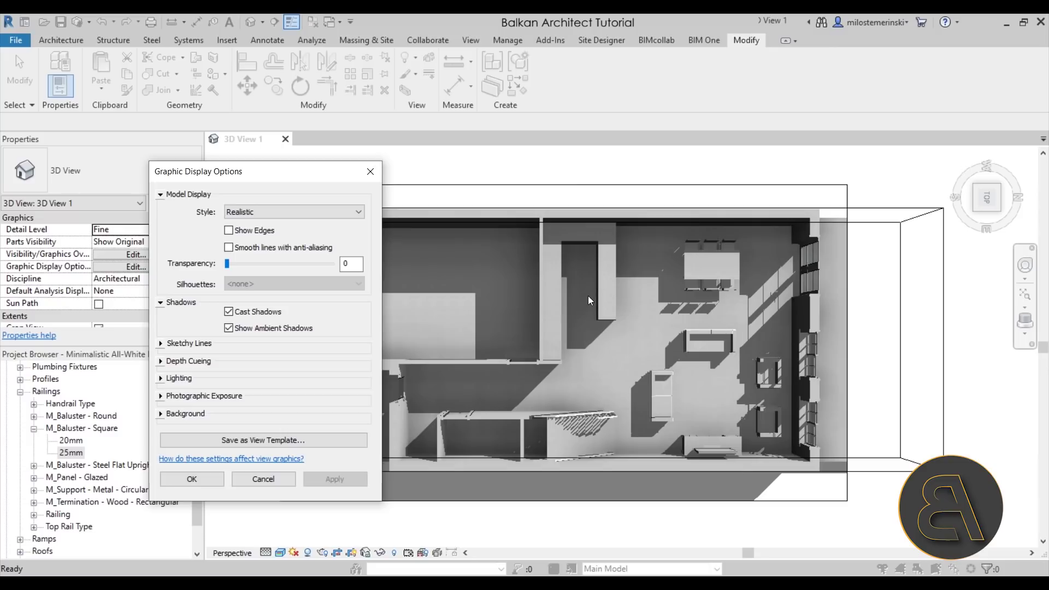
click(162, 379)
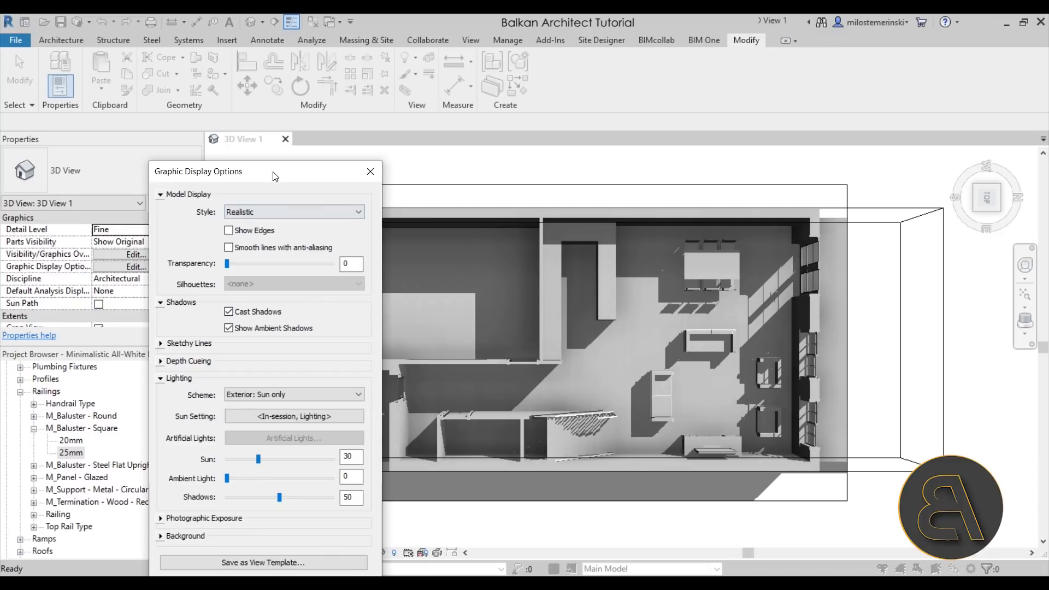
Raise sun intensity to 77, increase ambient light and lower shadows, then apply.
drag(274, 174, 206, 60)
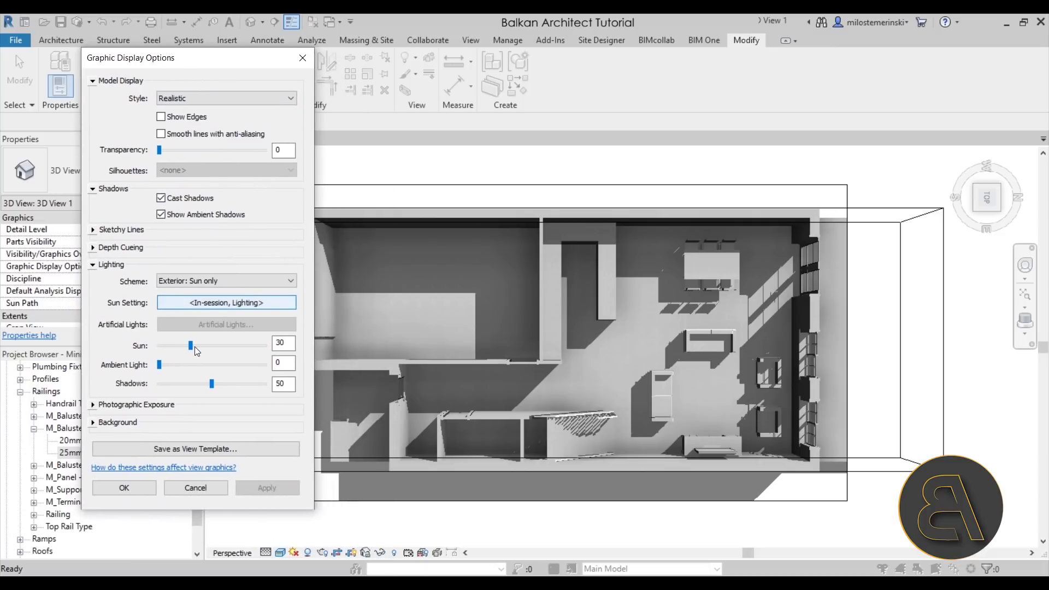
drag(195, 348, 242, 348)
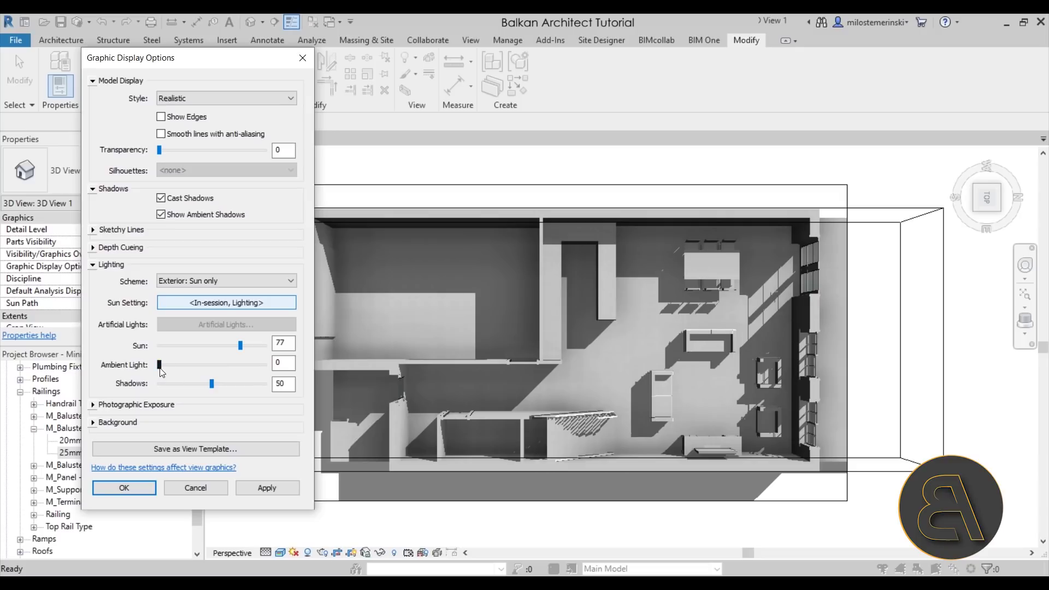
click(231, 369)
drag(212, 383, 192, 387)
click(273, 488)
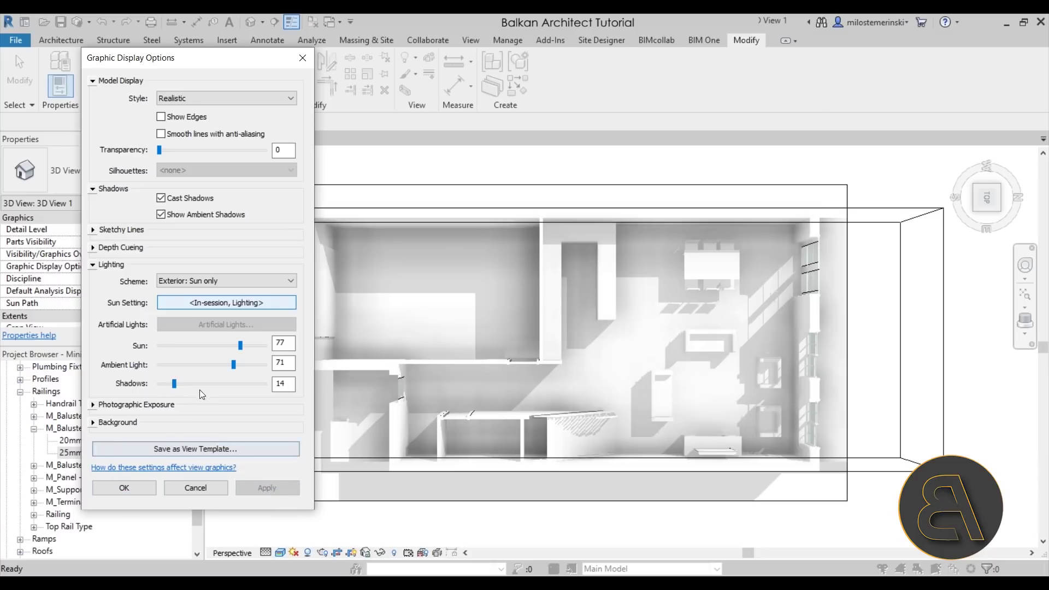
Fine-tune lighting to Sun 59, Ambient Light 41 and Shadows 25, and close the dialog.
drag(235, 370, 203, 367)
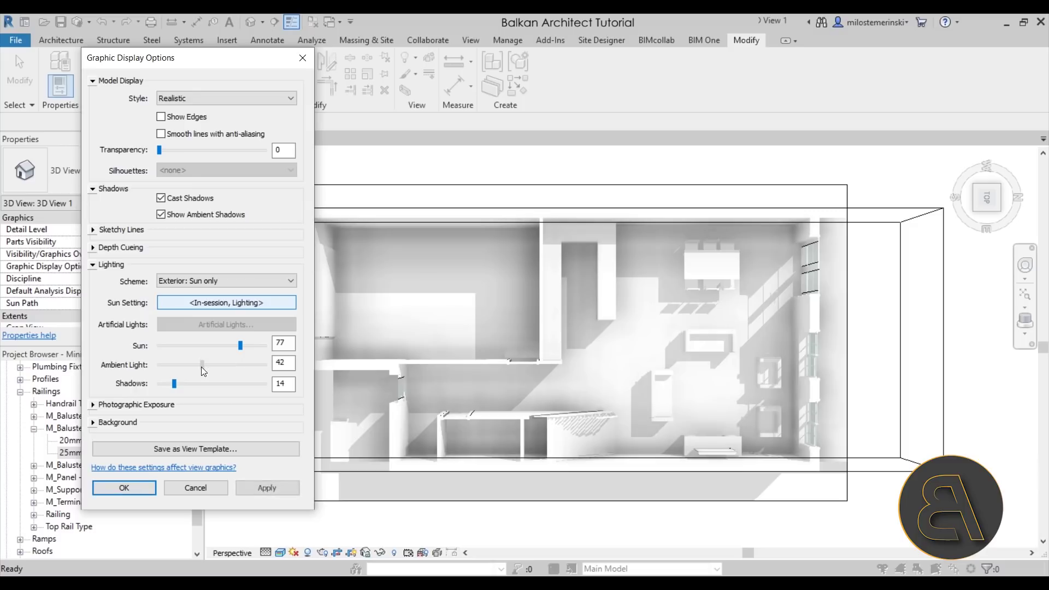
click(269, 489)
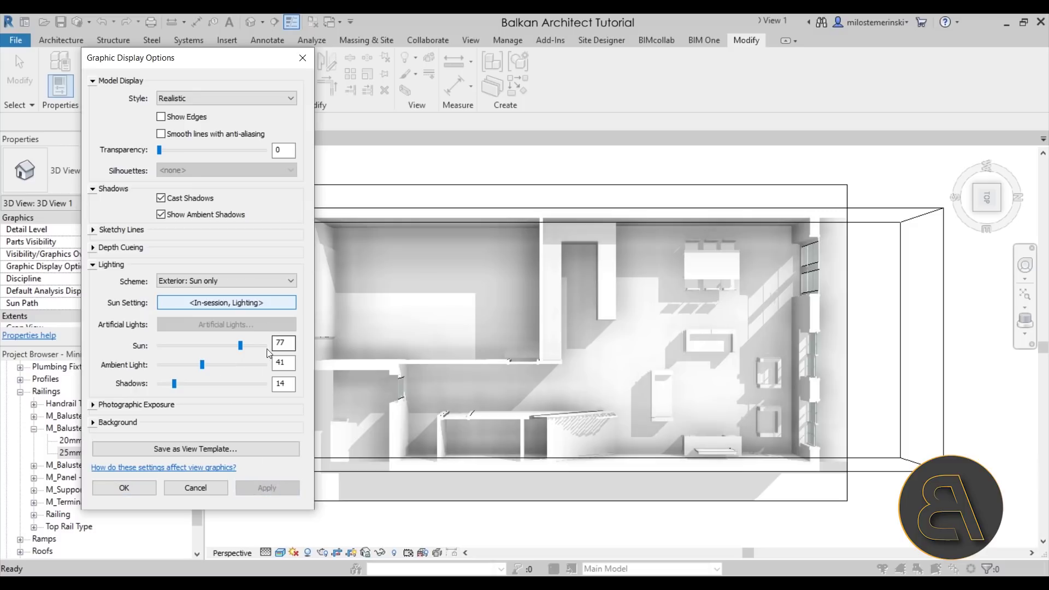
drag(241, 346, 223, 356)
click(268, 487)
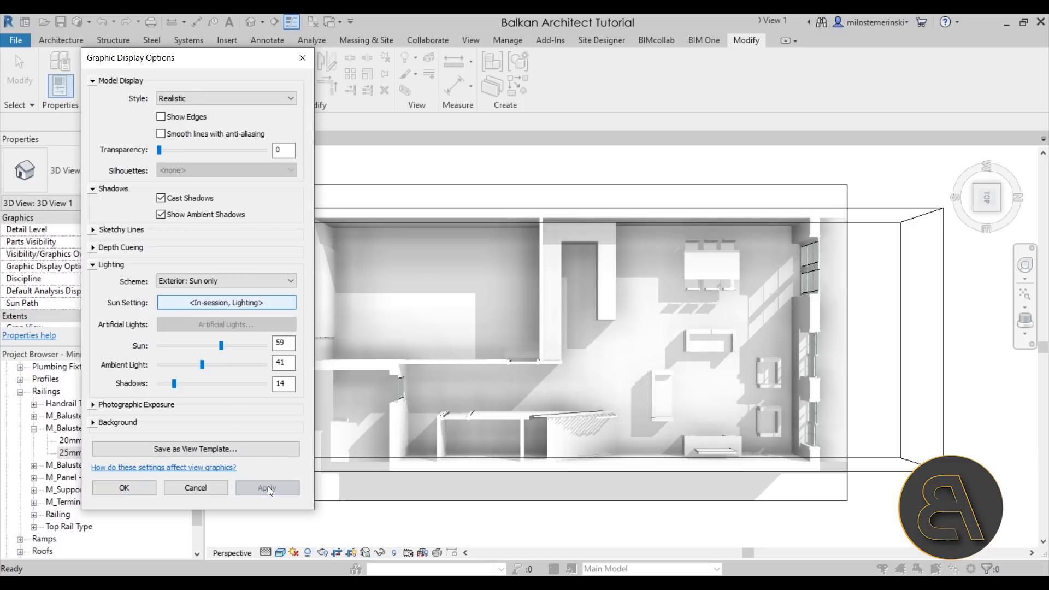
drag(174, 385, 186, 384)
click(250, 489)
click(270, 490)
click(276, 487)
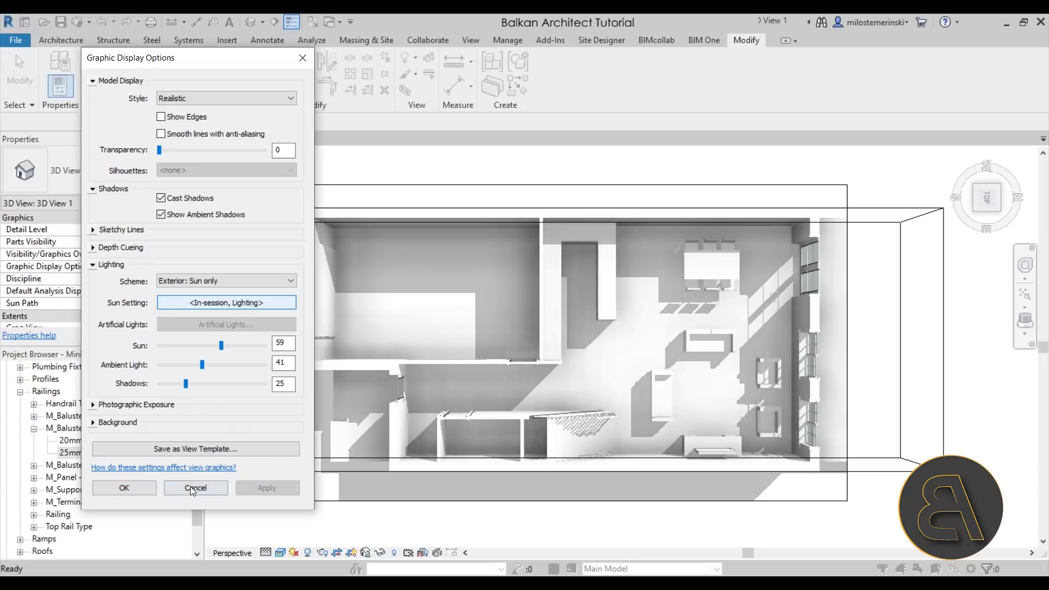
click(134, 488)
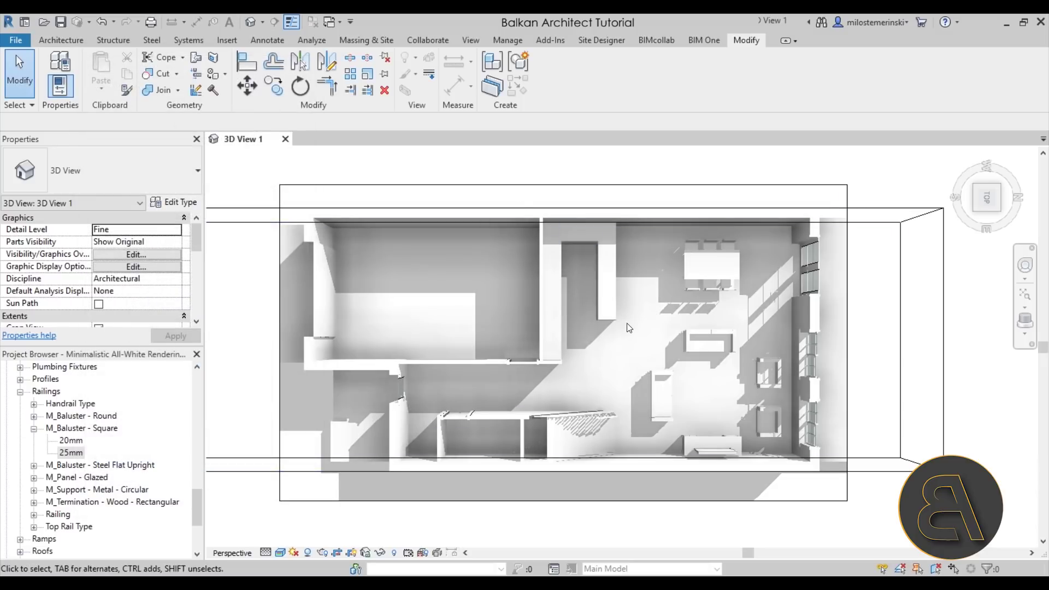
Select the section box and crop region outlines and hide them in the view.
scroll(628, 328, up, 2)
middle_drag(628, 328, 568, 362)
scroll(568, 363, down, 1)
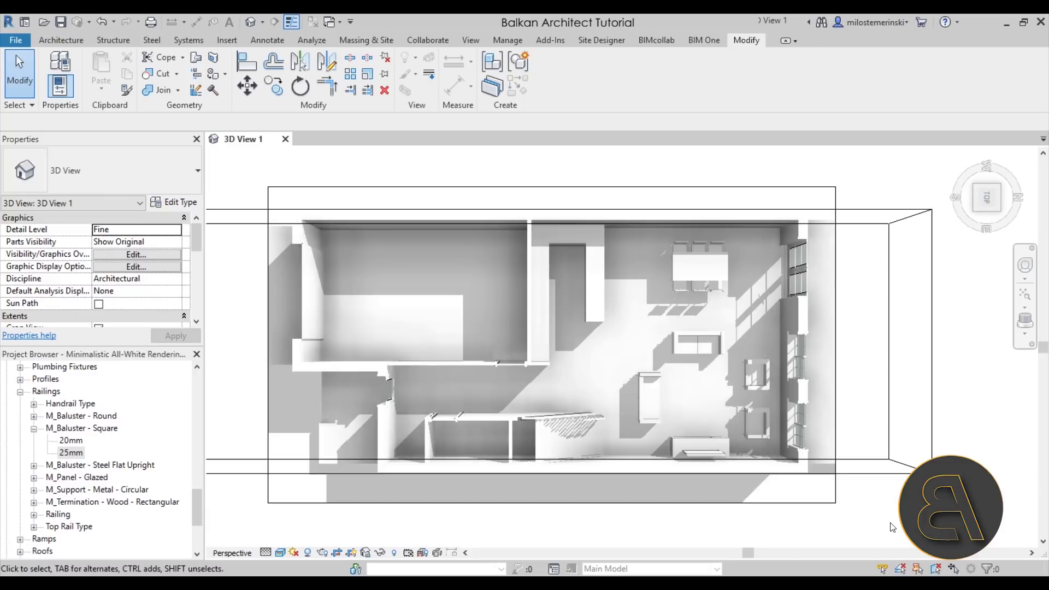
drag(257, 175, 894, 505)
click(894, 504)
click(872, 216)
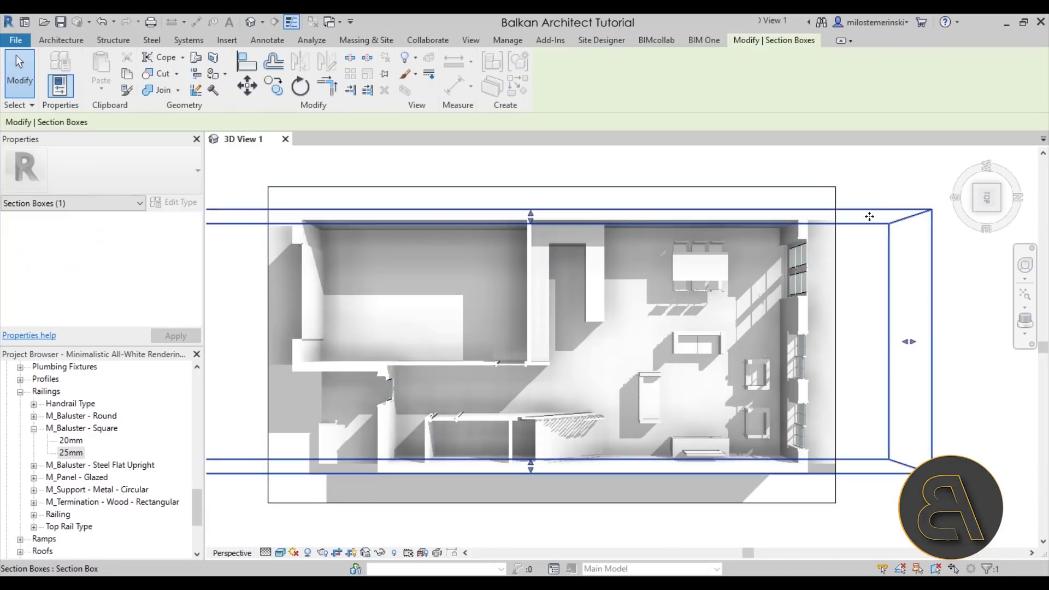
ctrl+click(640, 187)
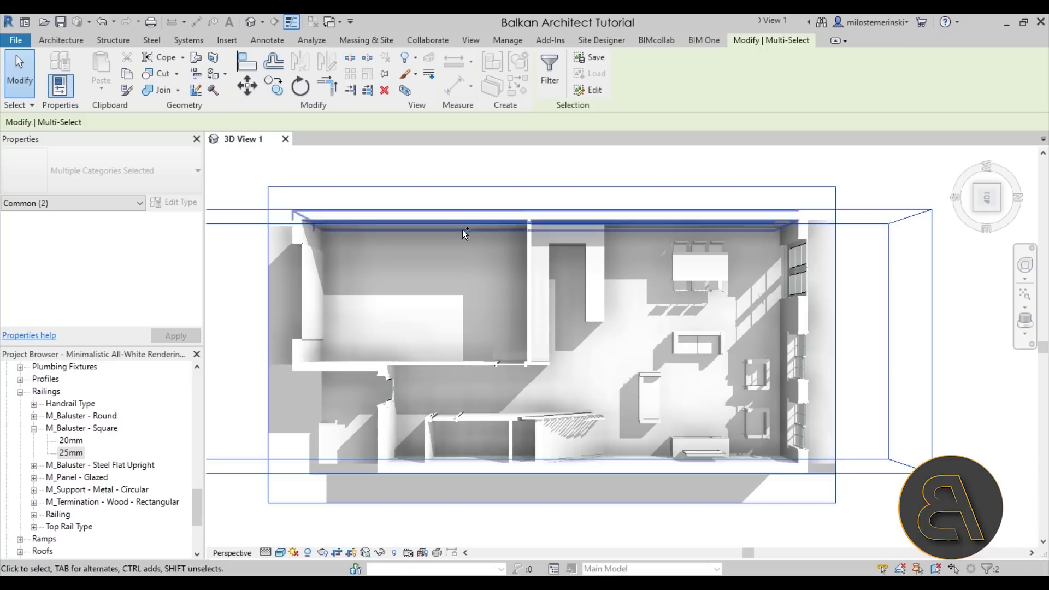
click(415, 58)
click(432, 80)
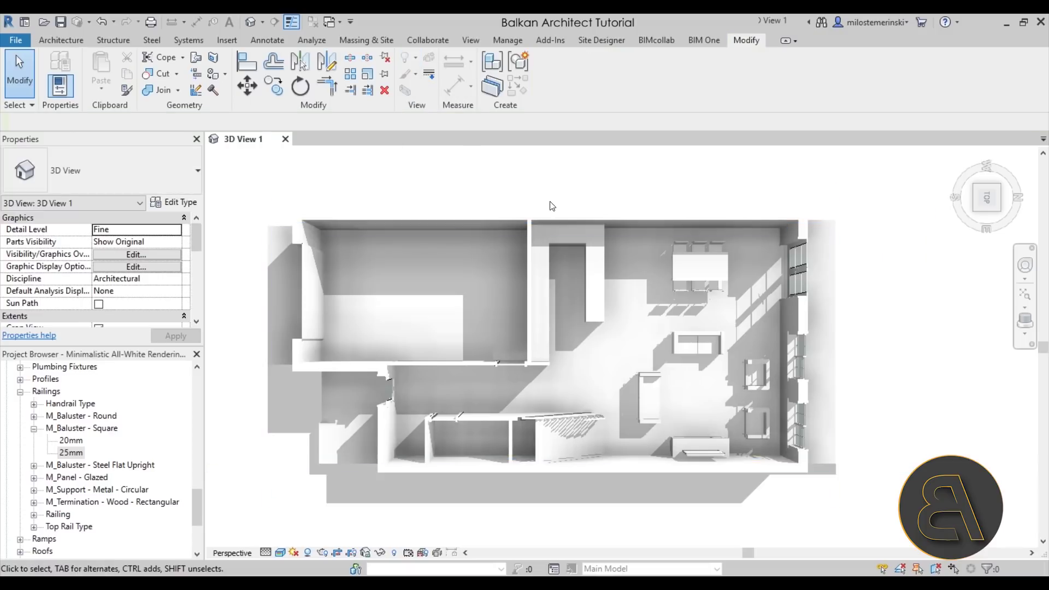
scroll(519, 281, up, 3)
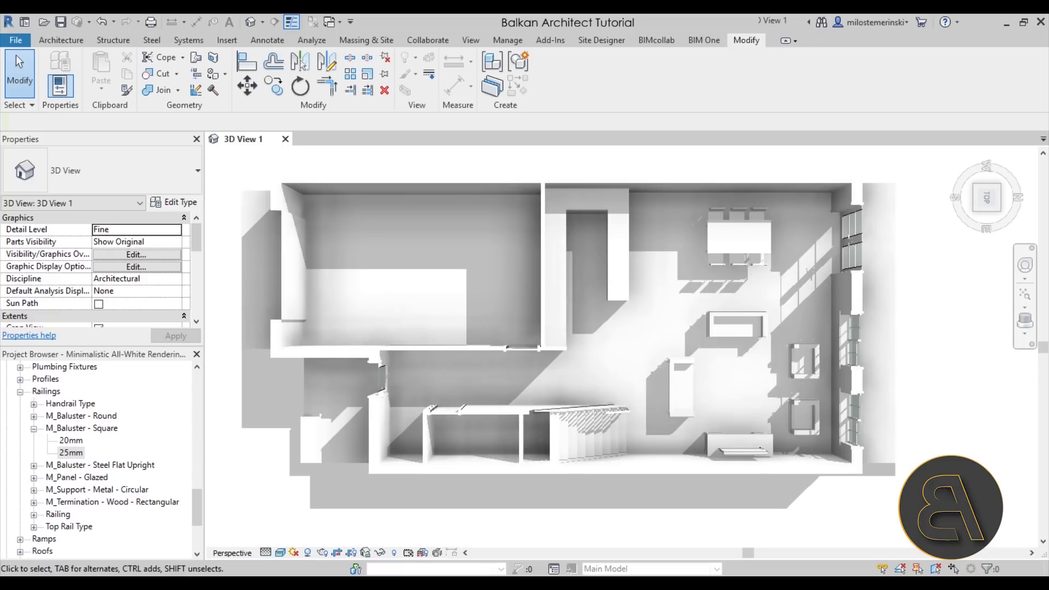
scroll(637, 283, down, 2)
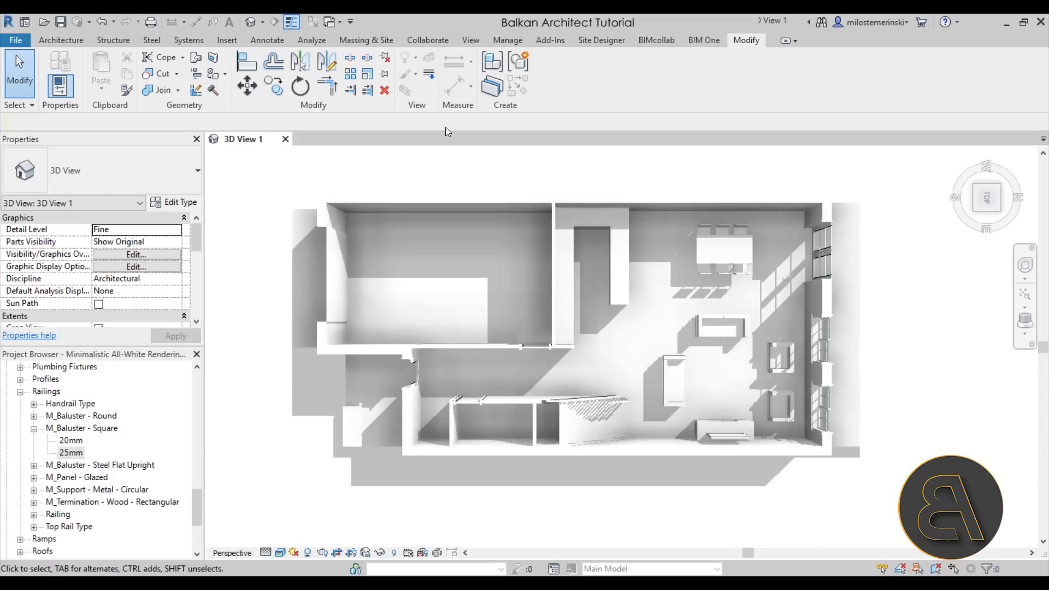
Render the plan view at Medium quality with printer resolution of 300 DPI.
click(470, 41)
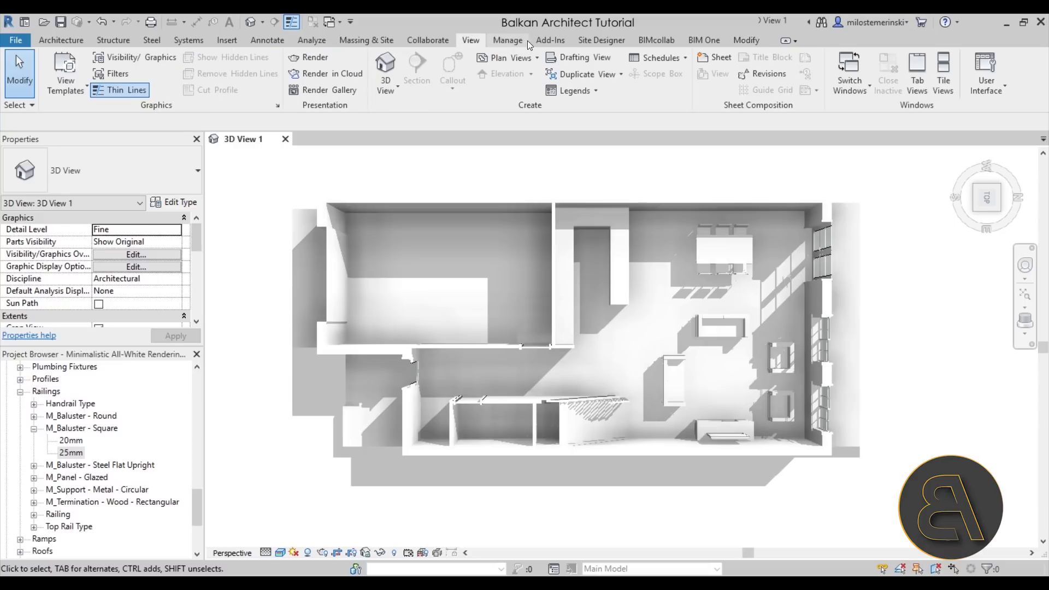
click(314, 58)
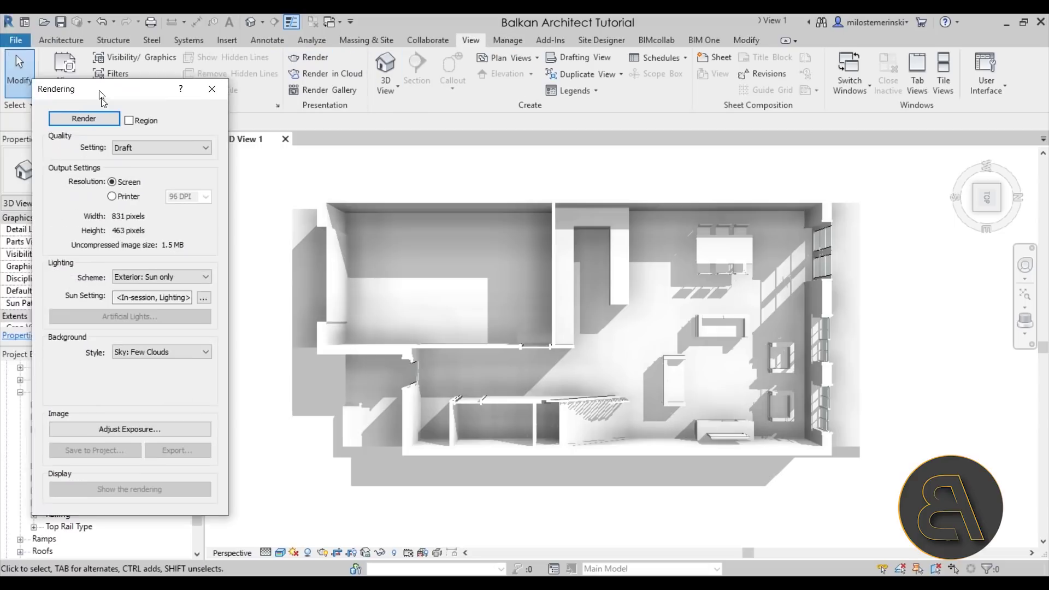
click(123, 125)
click(115, 148)
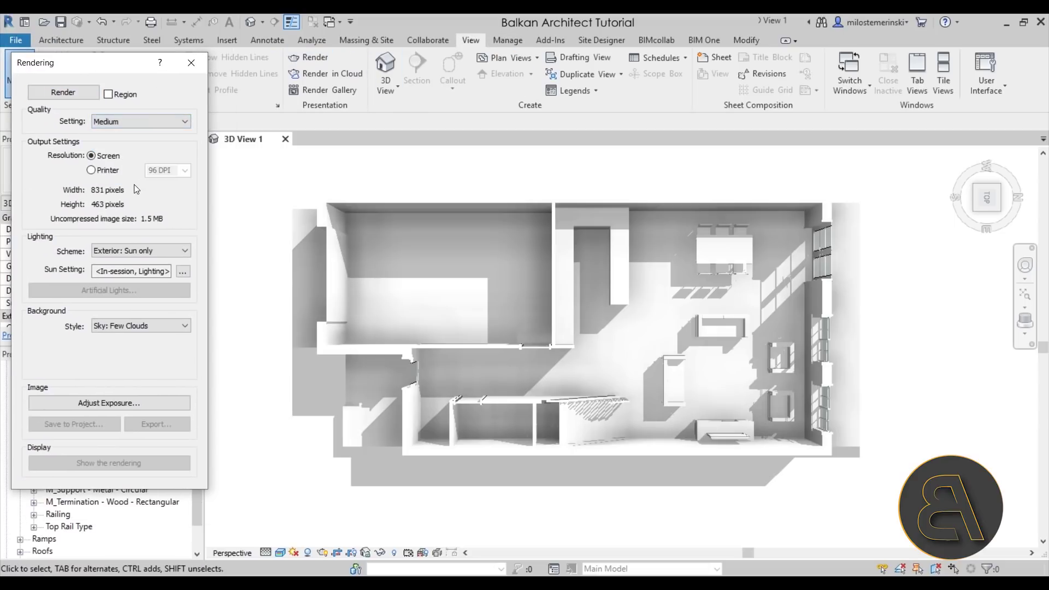
click(91, 170)
click(185, 170)
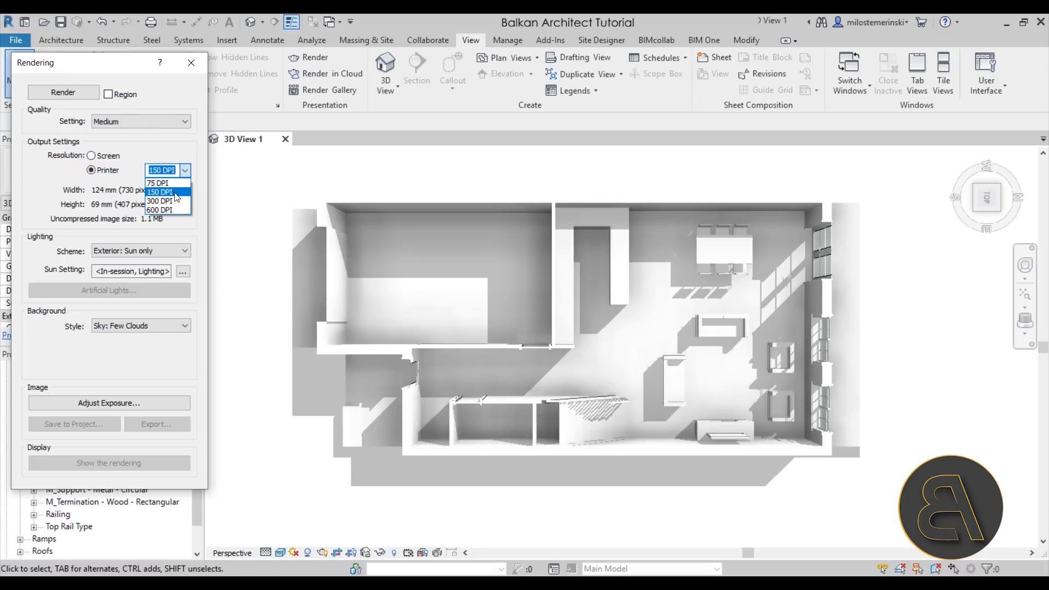
click(177, 201)
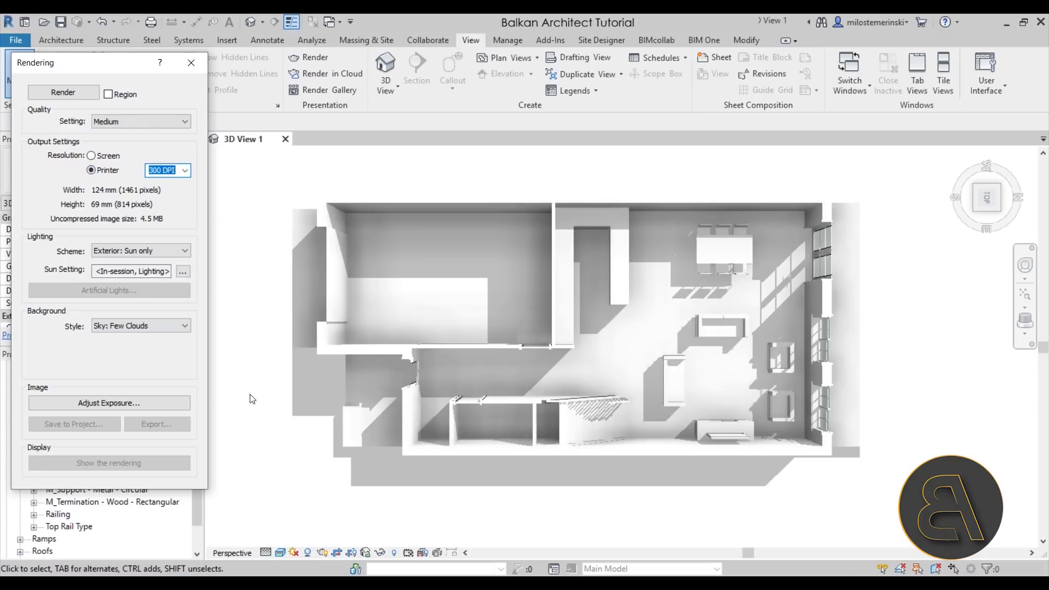
click(62, 92)
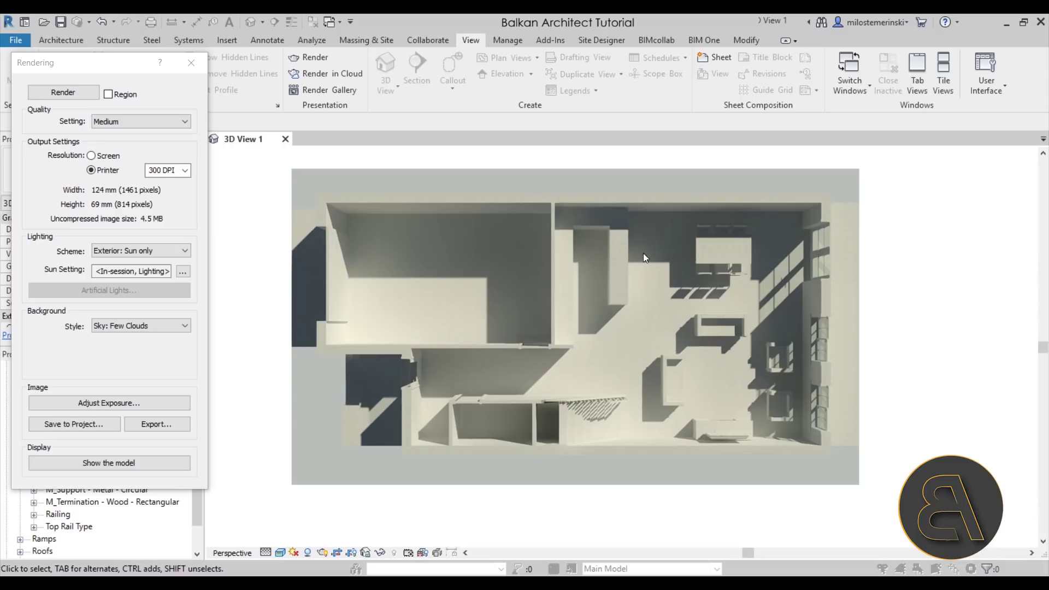
Set the rendering background to a solid white colour and render again.
click(147, 329)
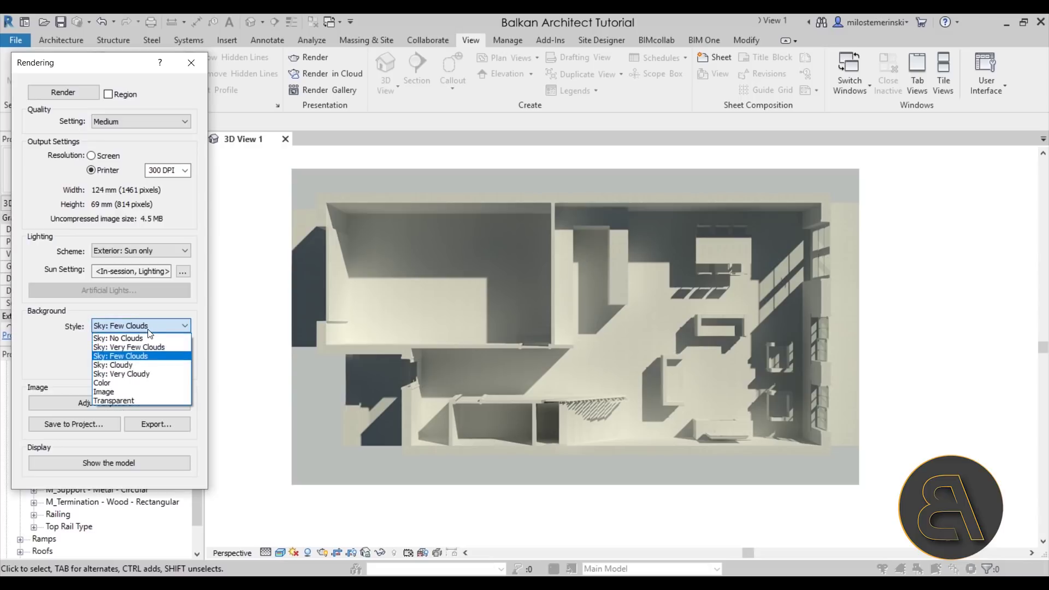
click(115, 383)
click(132, 353)
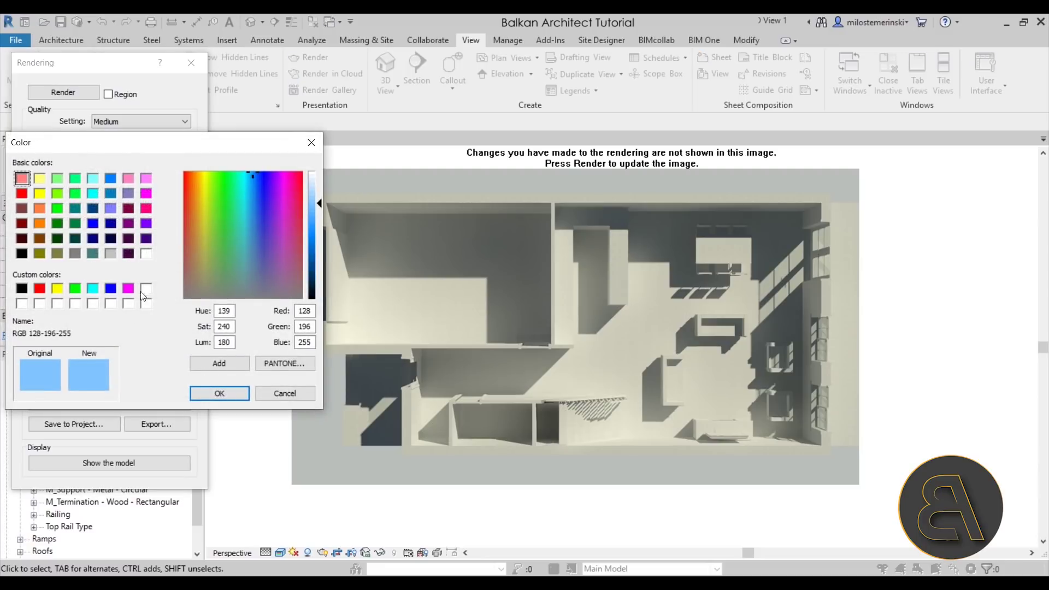
click(146, 254)
click(229, 393)
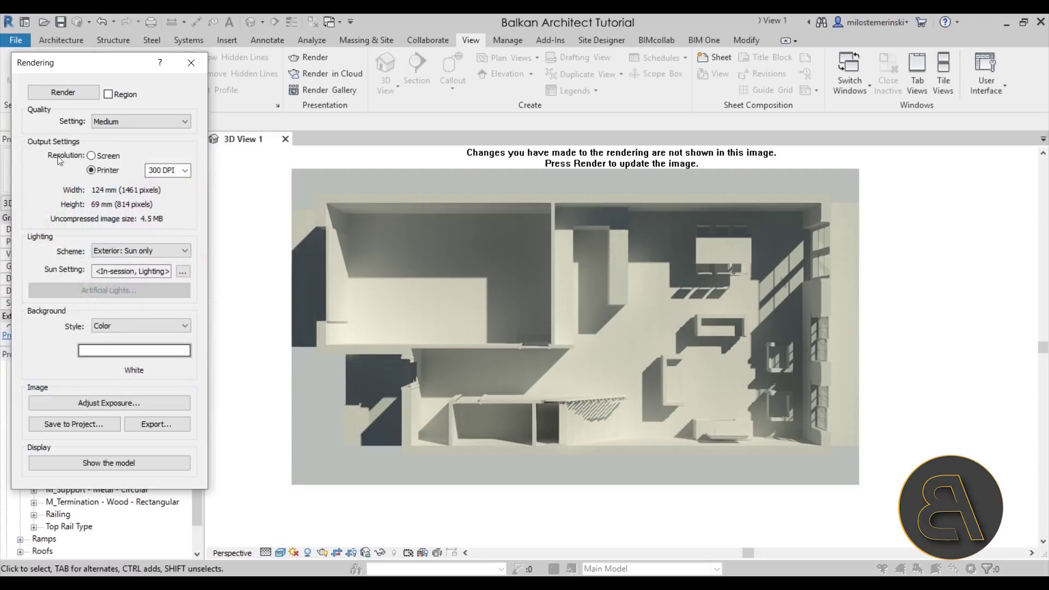
click(57, 93)
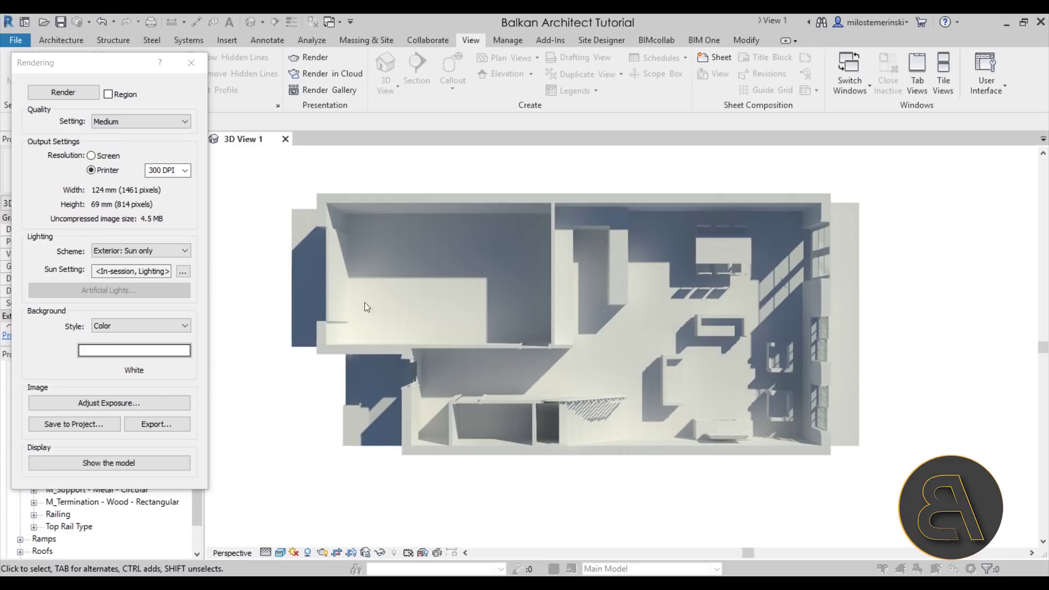
Bring the render's exposure value to 13.45, trying 13.57 and 13.10 along the way.
click(119, 403)
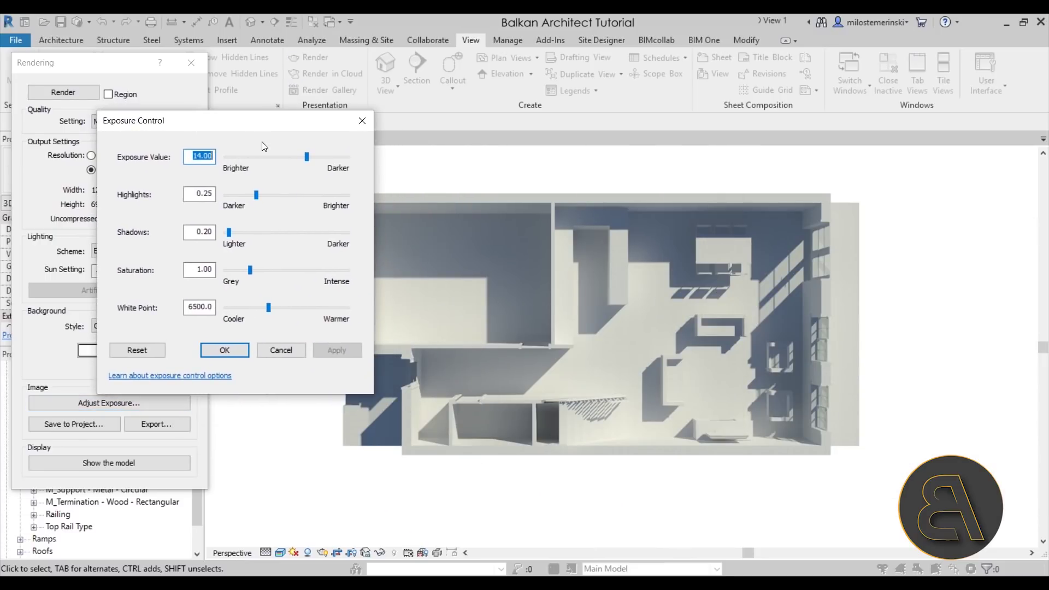
drag(307, 158, 304, 158)
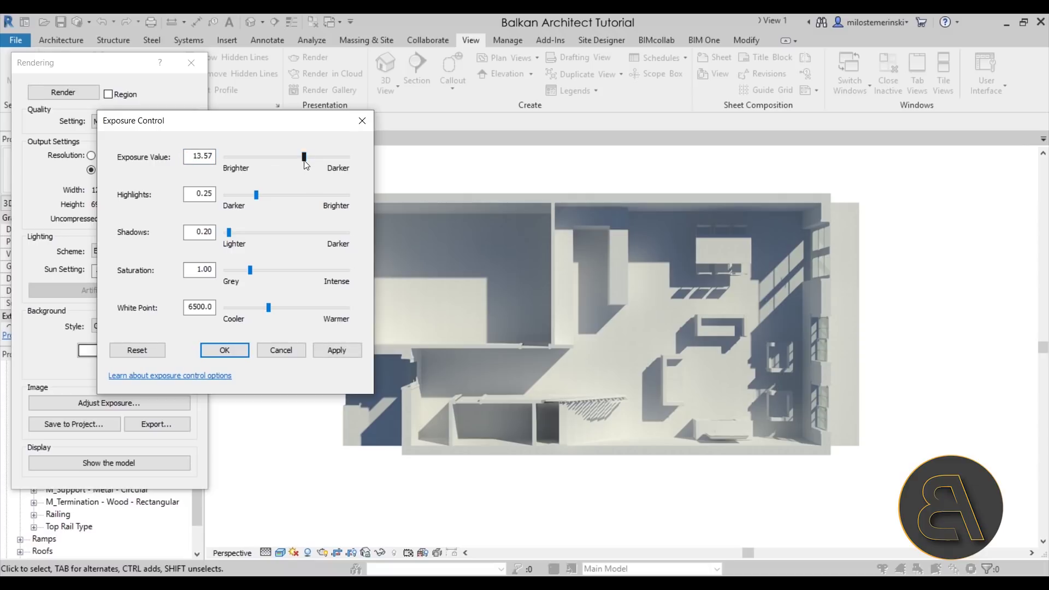
click(345, 348)
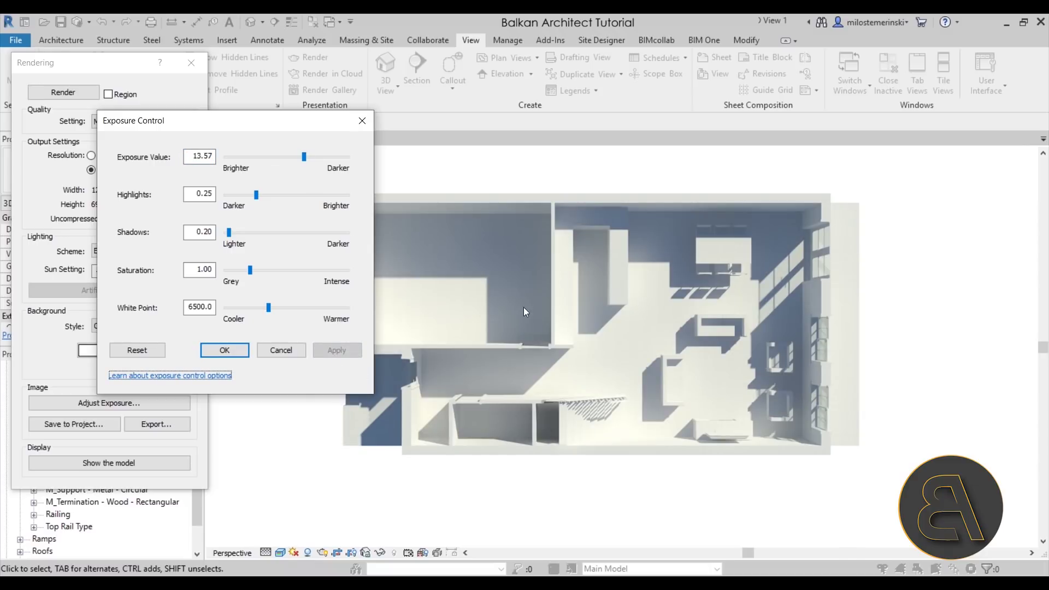
mouse_move(307, 156)
mouse_down()
mouse_move(326, 158)
mouse_move(303, 156)
mouse_up()
click(342, 349)
click(337, 354)
click(328, 348)
Raise the render saturation, trying 0.76 and then 0.90.
mouse_move(251, 270)
mouse_down()
mouse_move(351, 279)
mouse_move(218, 270)
mouse_move(248, 270)
mouse_up()
click(332, 355)
click(337, 350)
click(327, 350)
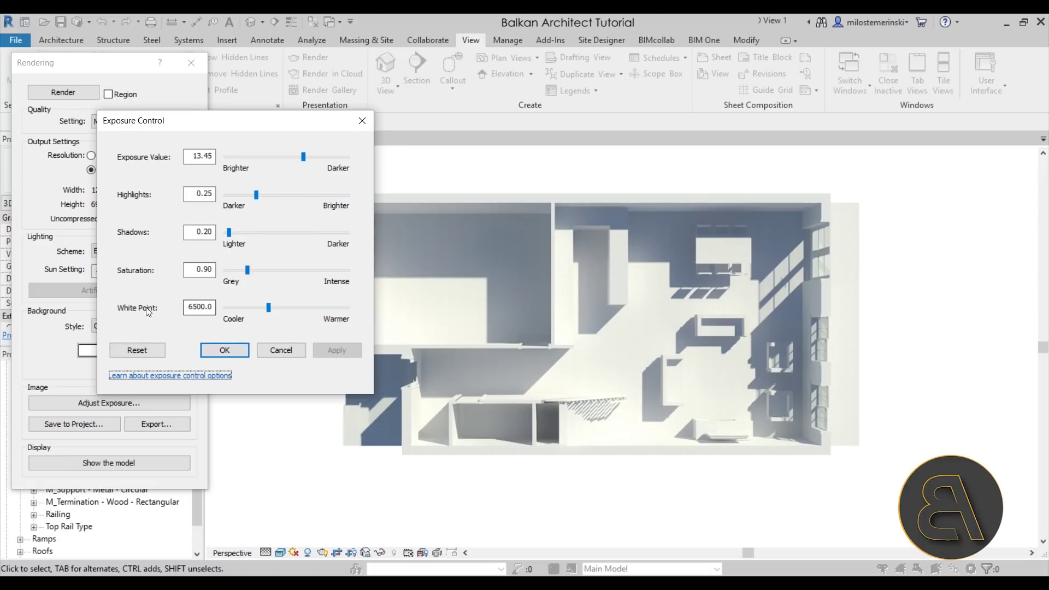
Set the white point to 7584.3, reduce saturation to 0.53, and confirm the exposure settings.
mouse_move(268, 309)
mouse_down()
mouse_move(243, 309)
mouse_move(286, 317)
mouse_move(271, 316)
mouse_move(279, 310)
mouse_up()
click(315, 356)
click(326, 352)
click(332, 348)
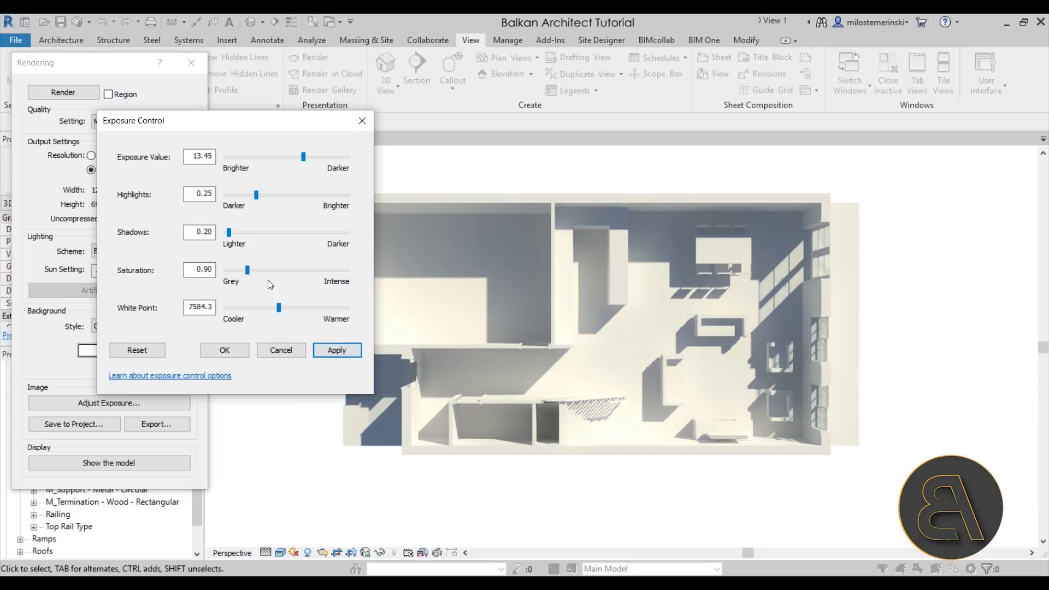
drag(248, 273, 238, 272)
click(320, 348)
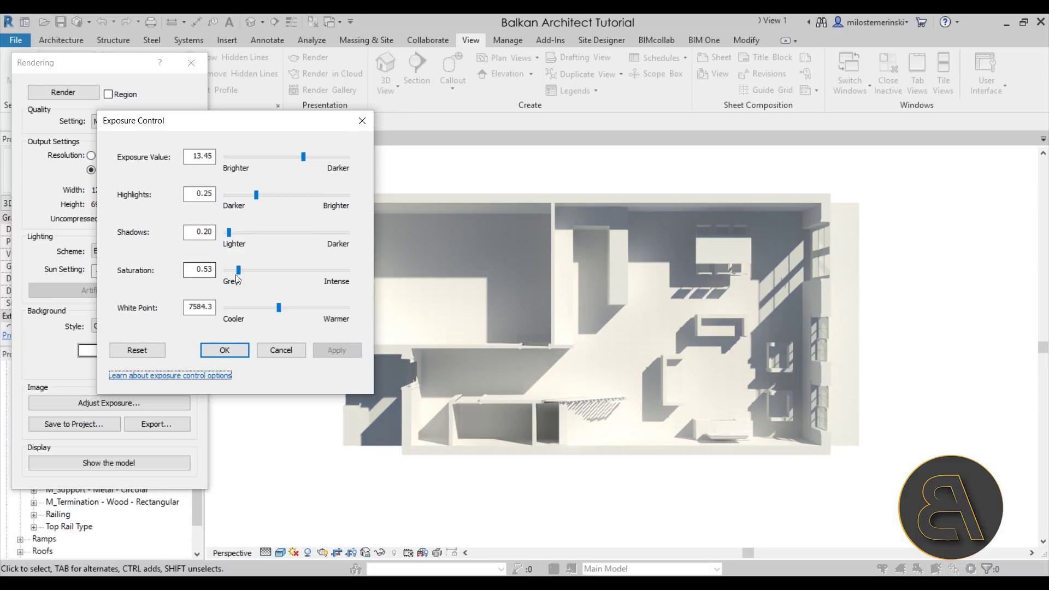
click(225, 347)
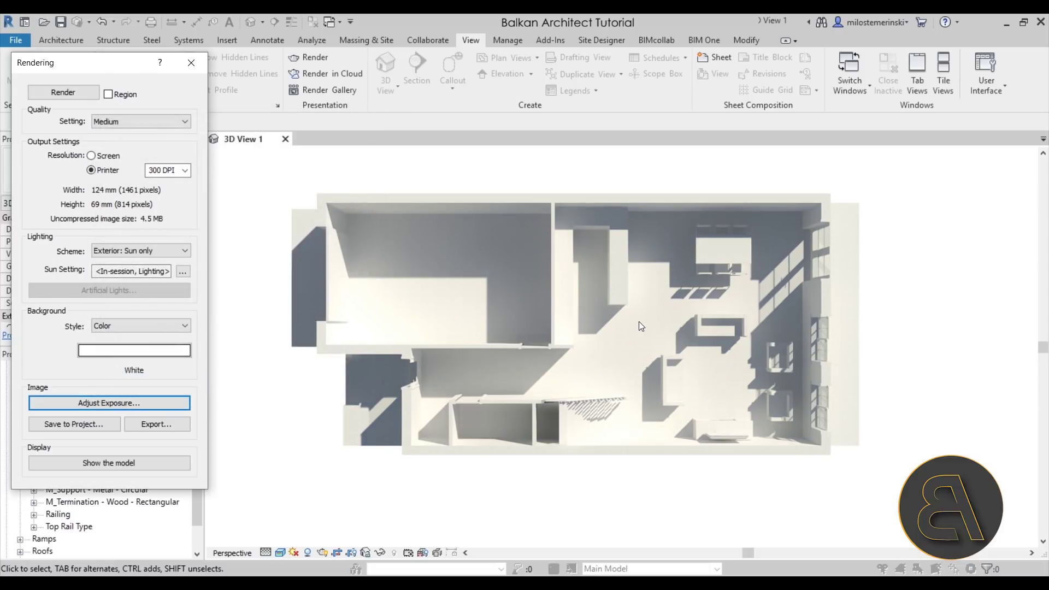